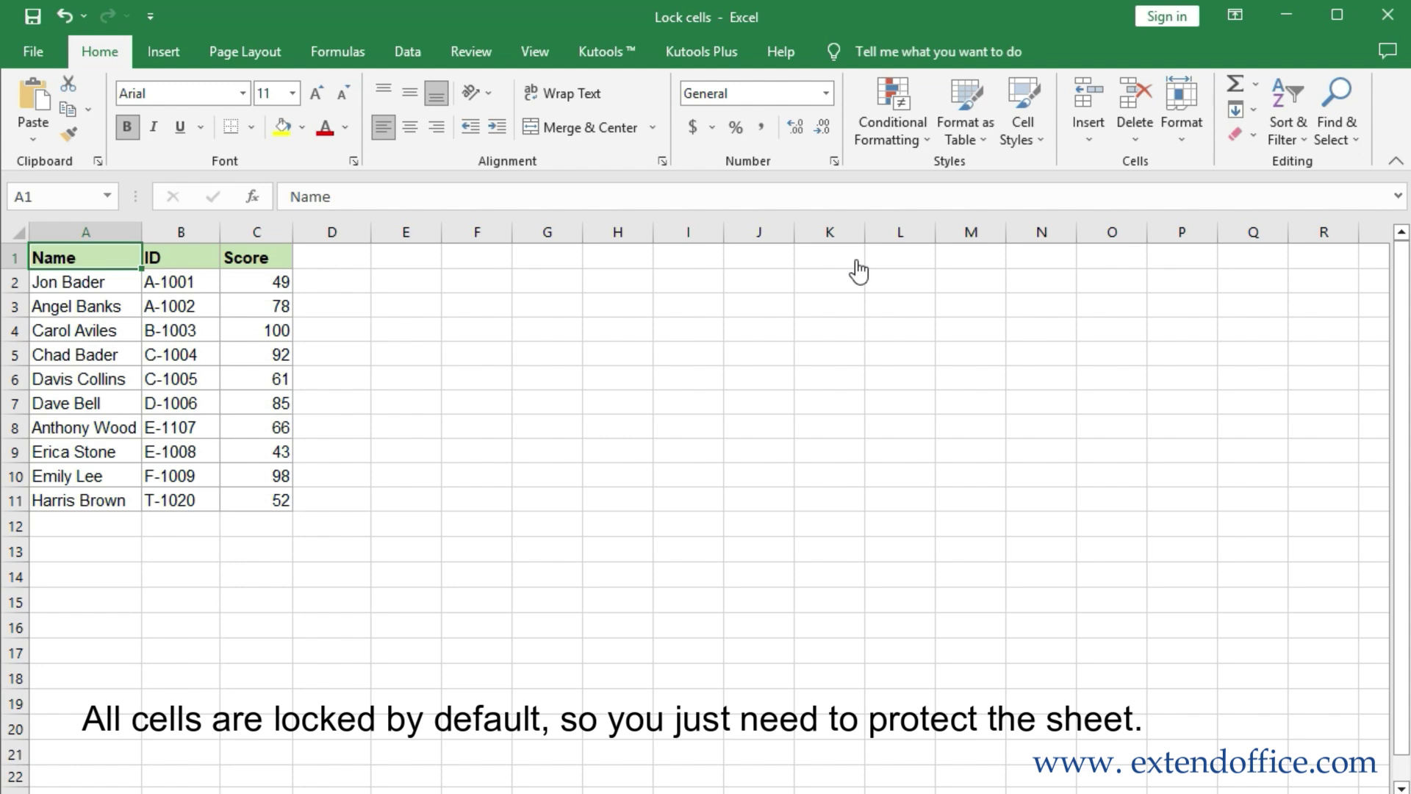
# Protect the whole sheet with a password, confirming it in the re-enter prompt
pyautogui.click(473, 53)
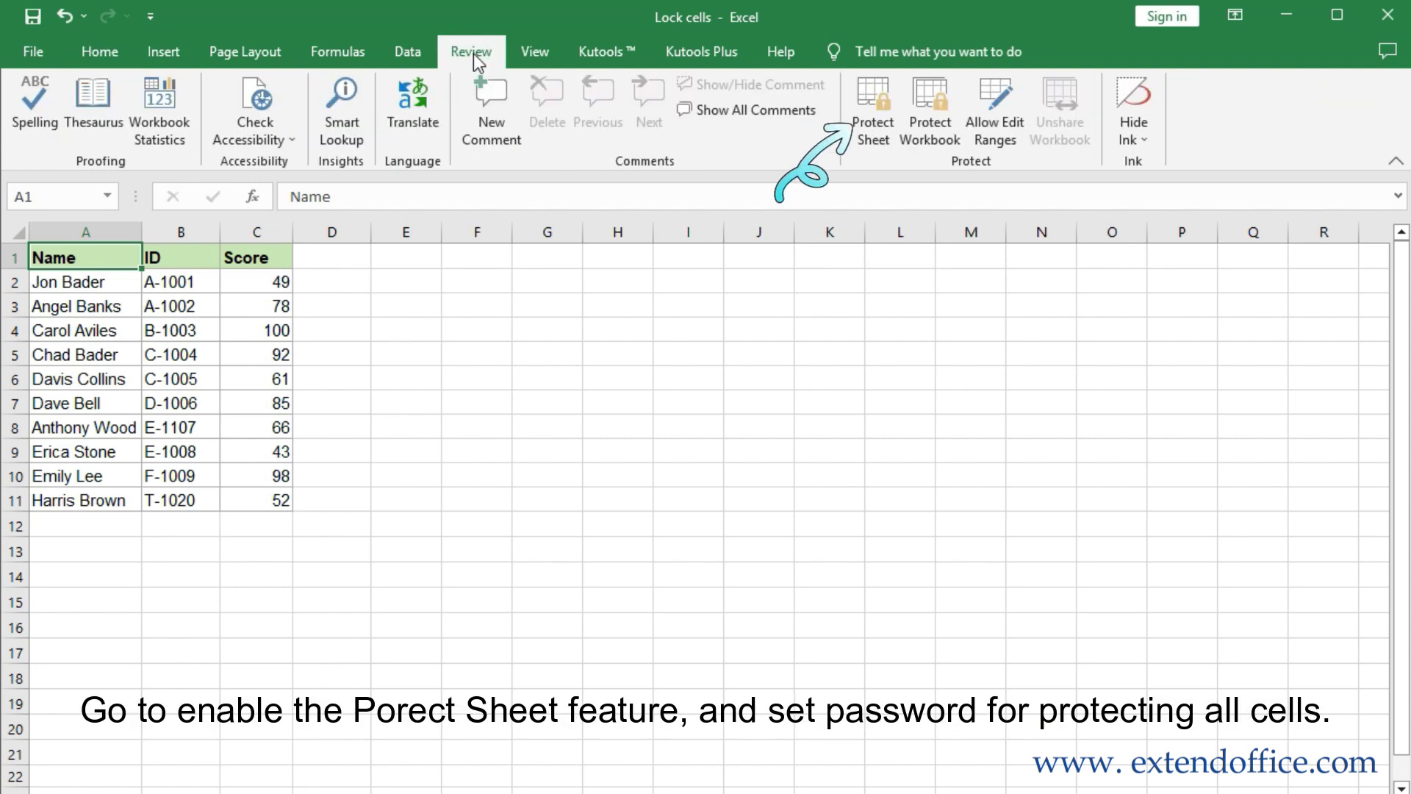
pyautogui.click(873, 128)
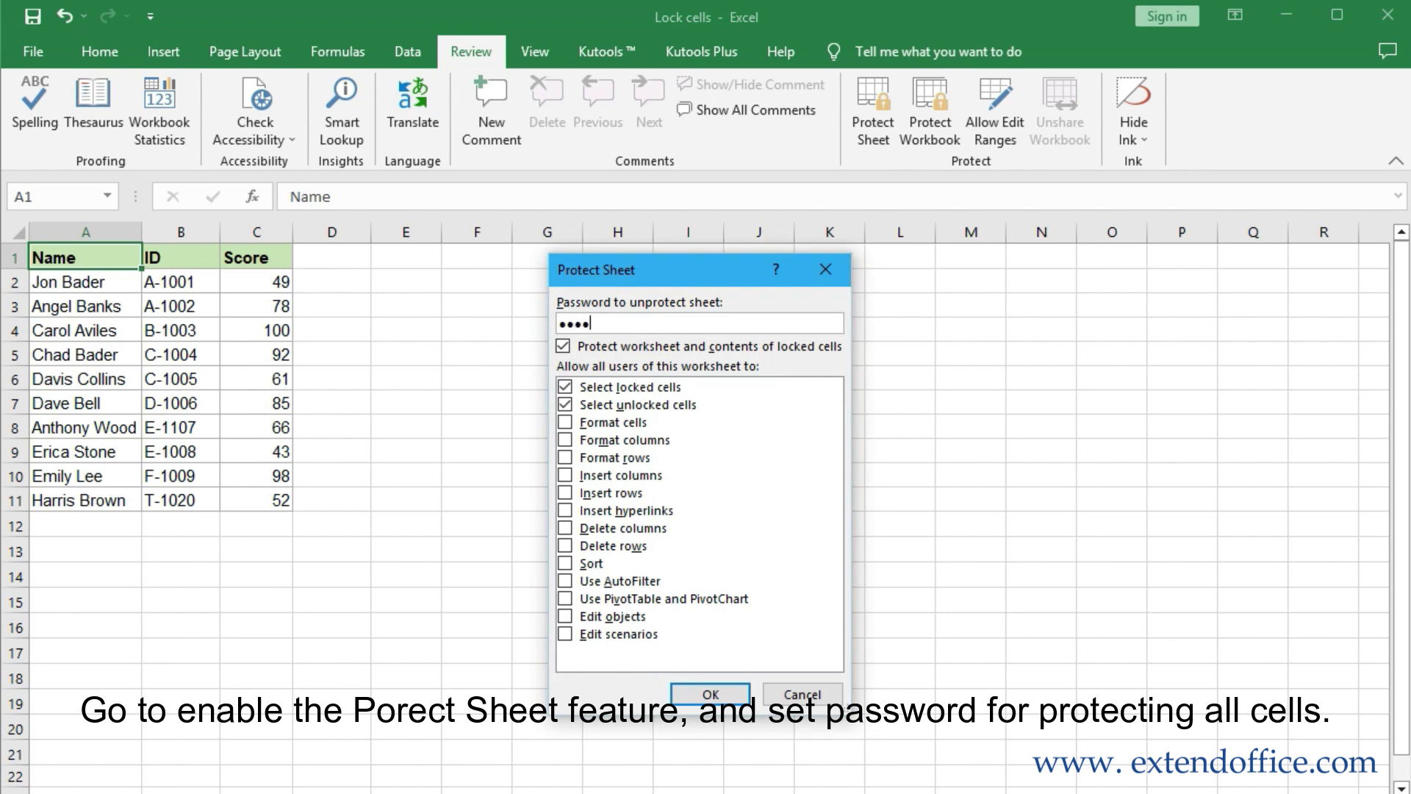
pyautogui.click(707, 693)
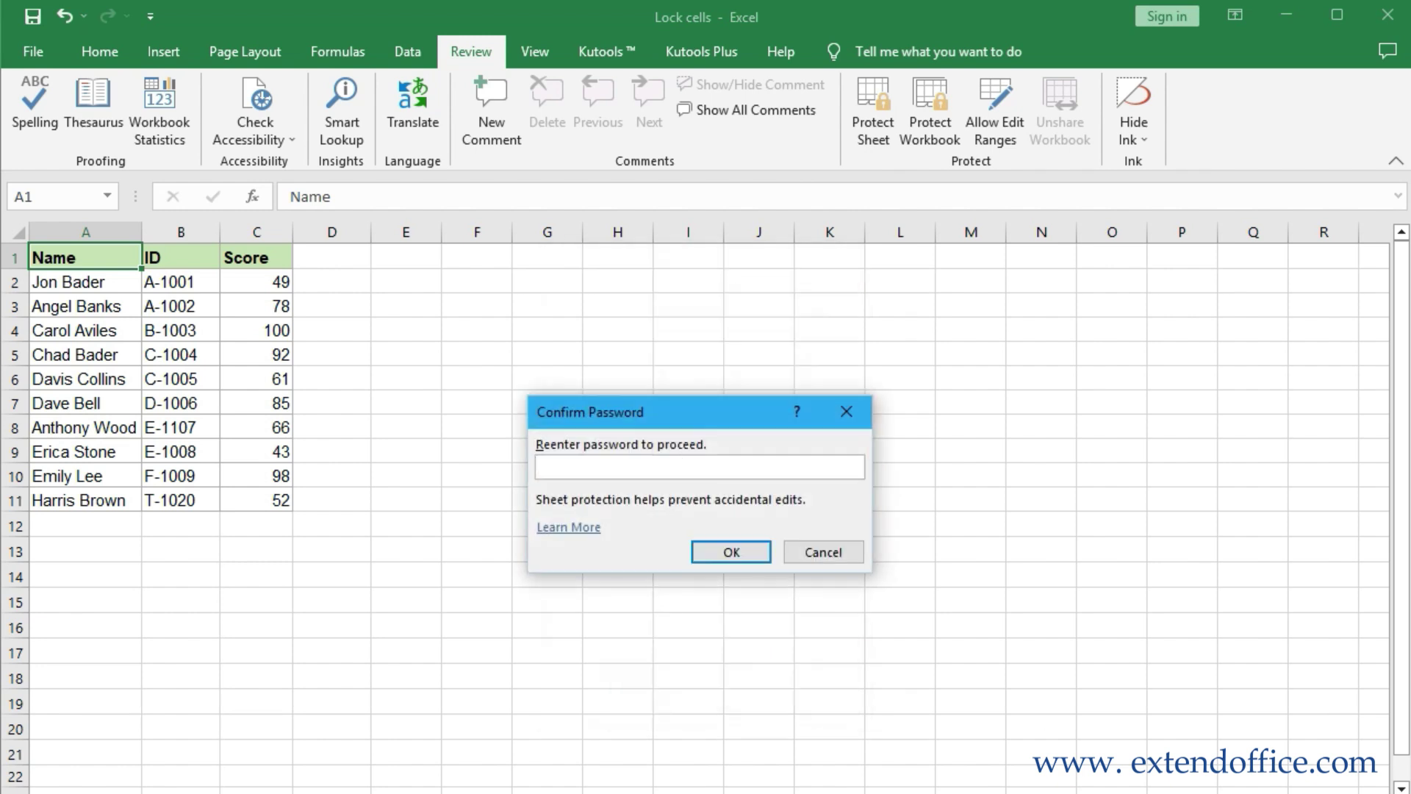
pyautogui.click(730, 553)
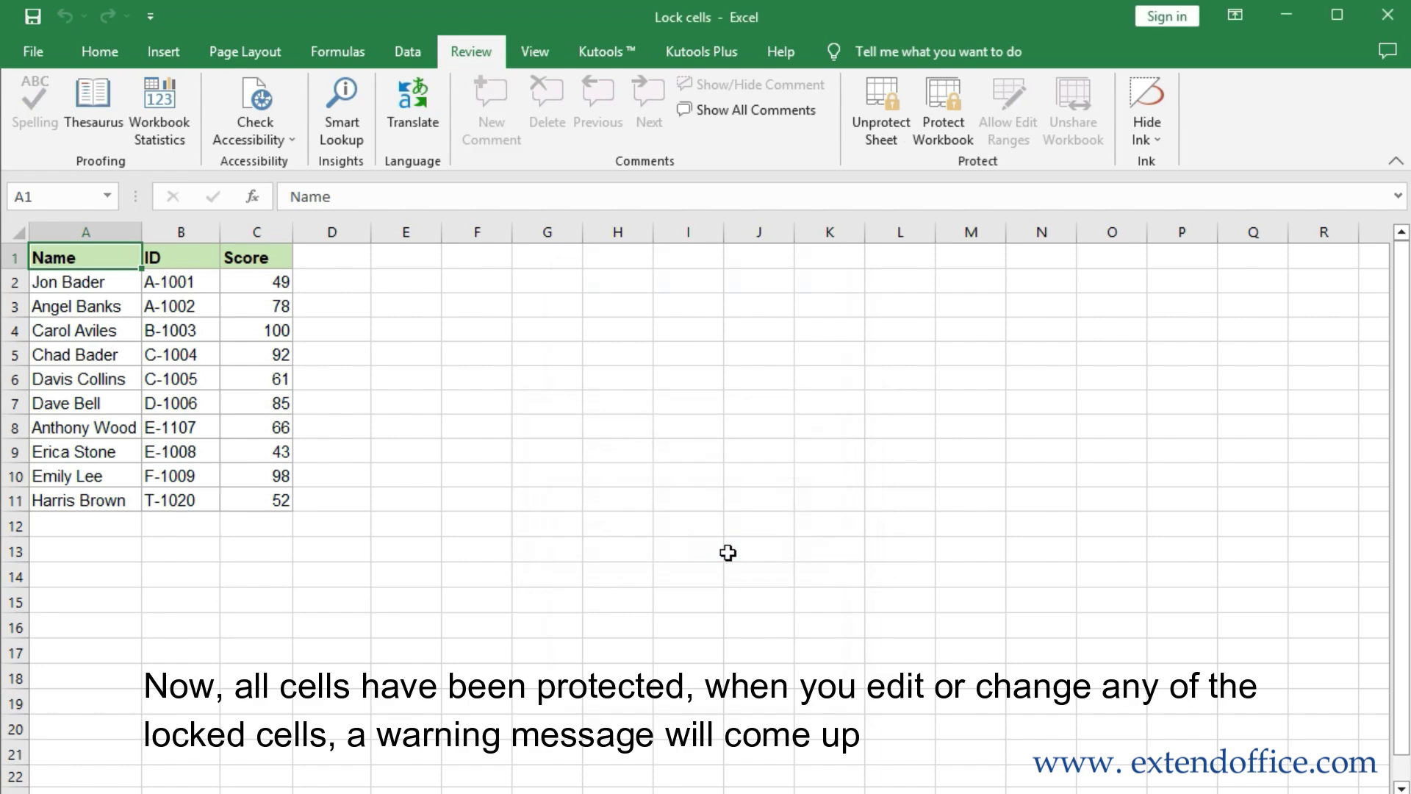
# Try deleting the score 78 in C3 and dismiss the protected-sheet warning
pyautogui.click(255, 311)
pyautogui.press('Delete')
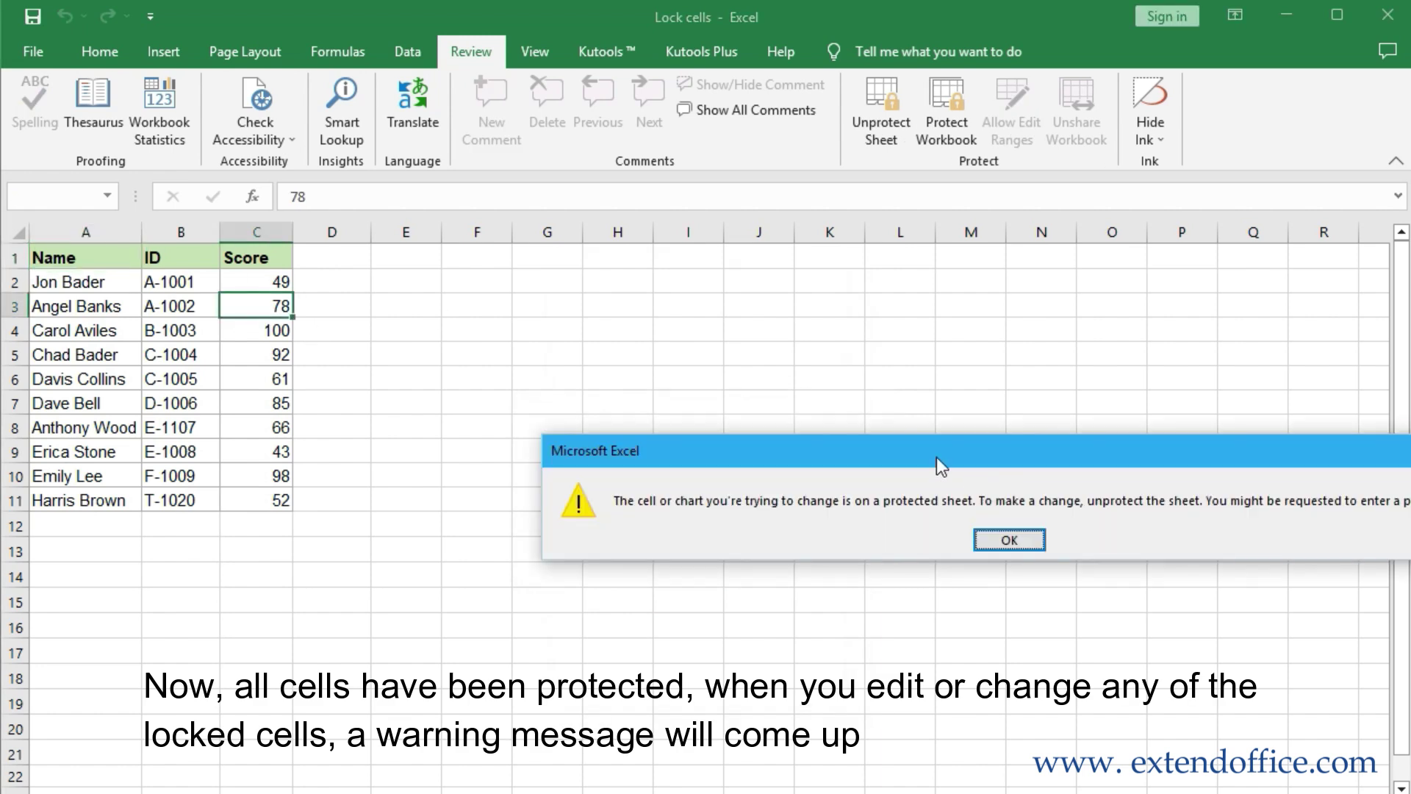
pyautogui.moveTo(937, 458); pyautogui.dragTo(660, 362)
pyautogui.click(746, 450)
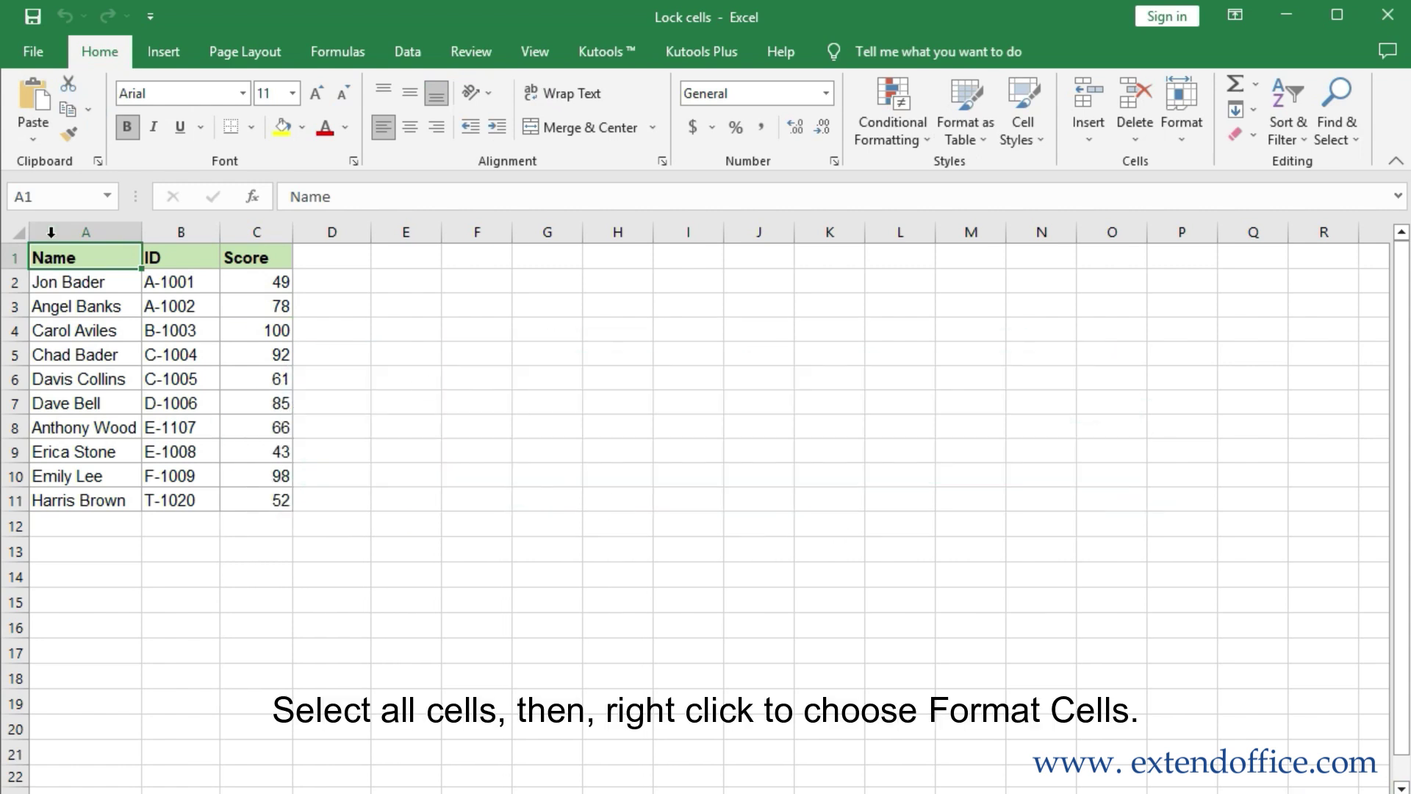
# Clear the Locked protection option for every cell on the sheet
pyautogui.click(19, 235)
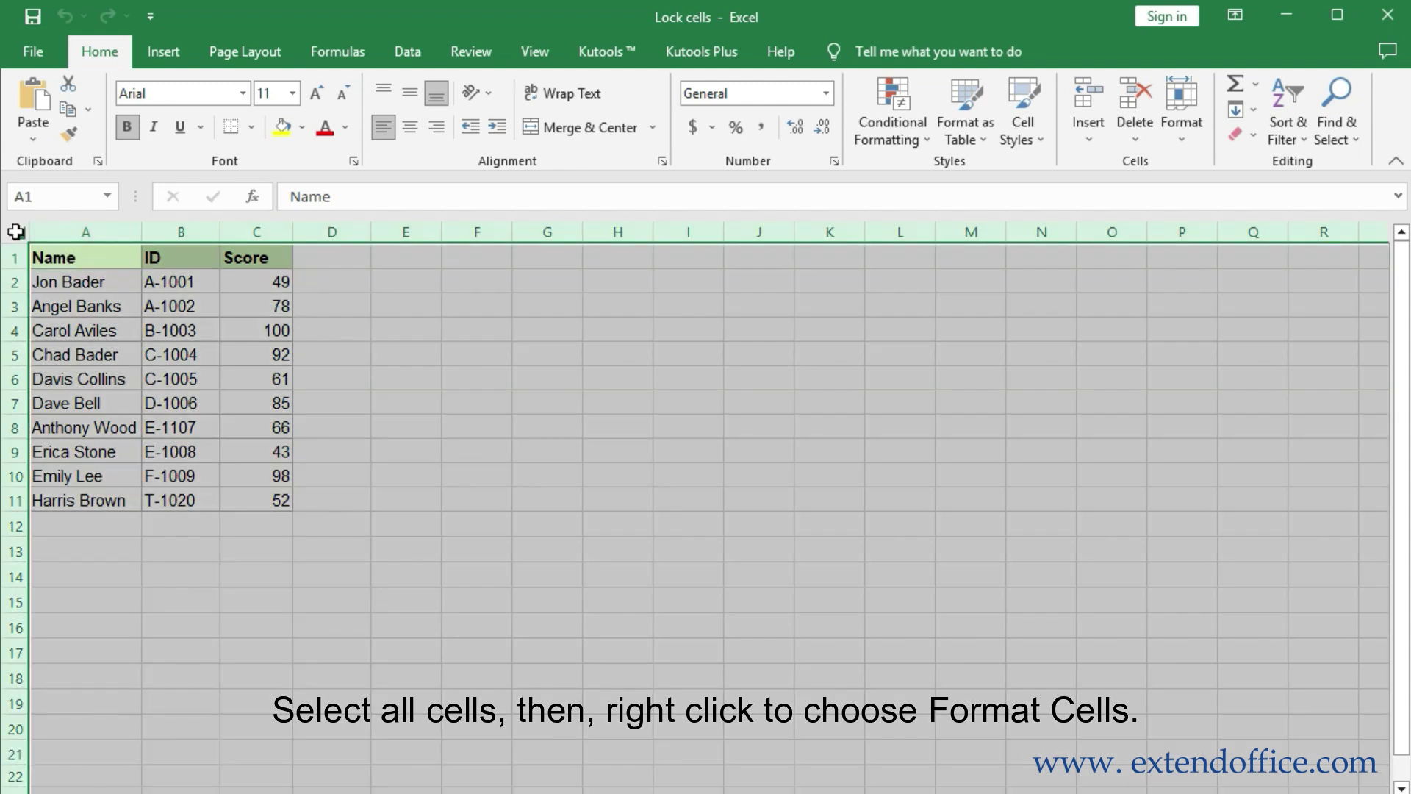
pyautogui.rightClick(368, 307)
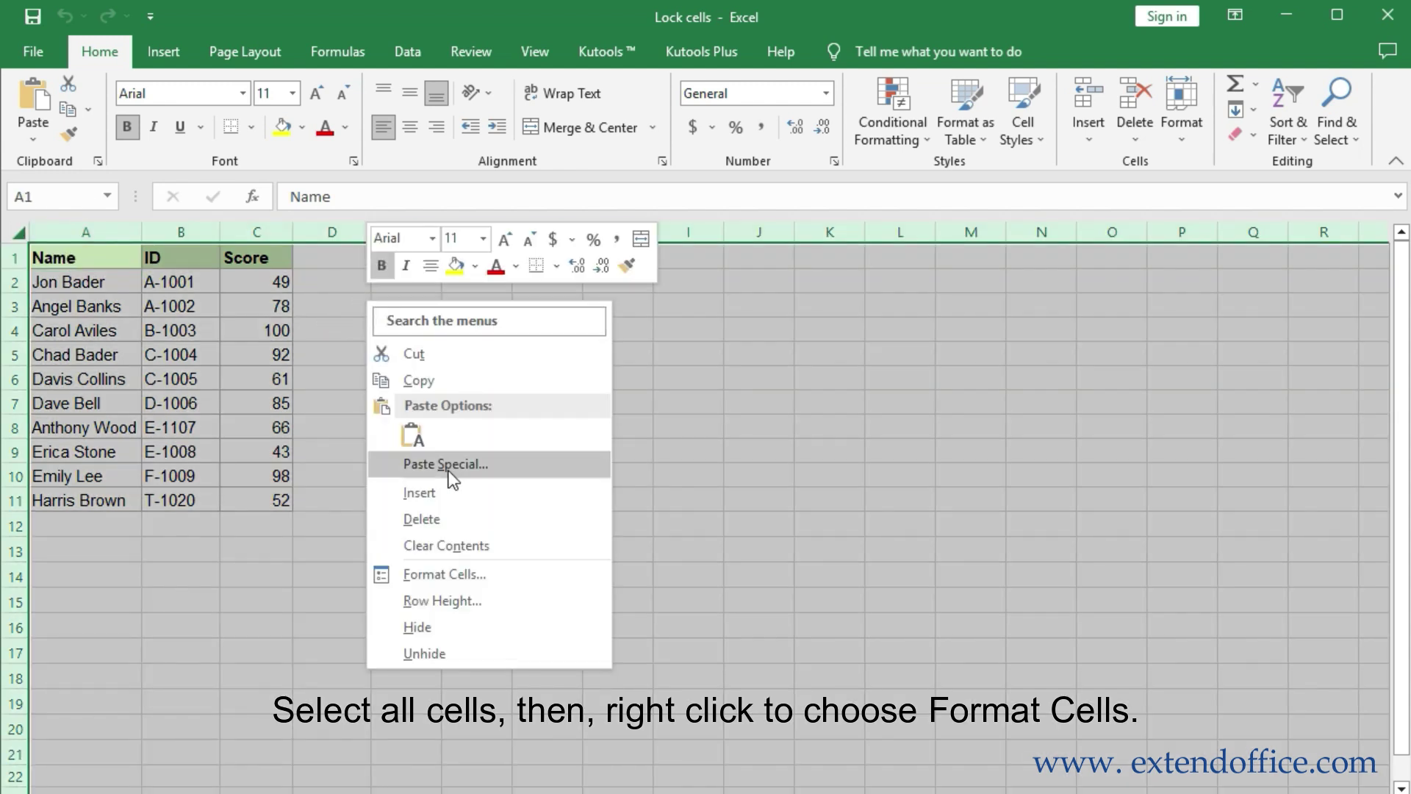
pyautogui.click(452, 574)
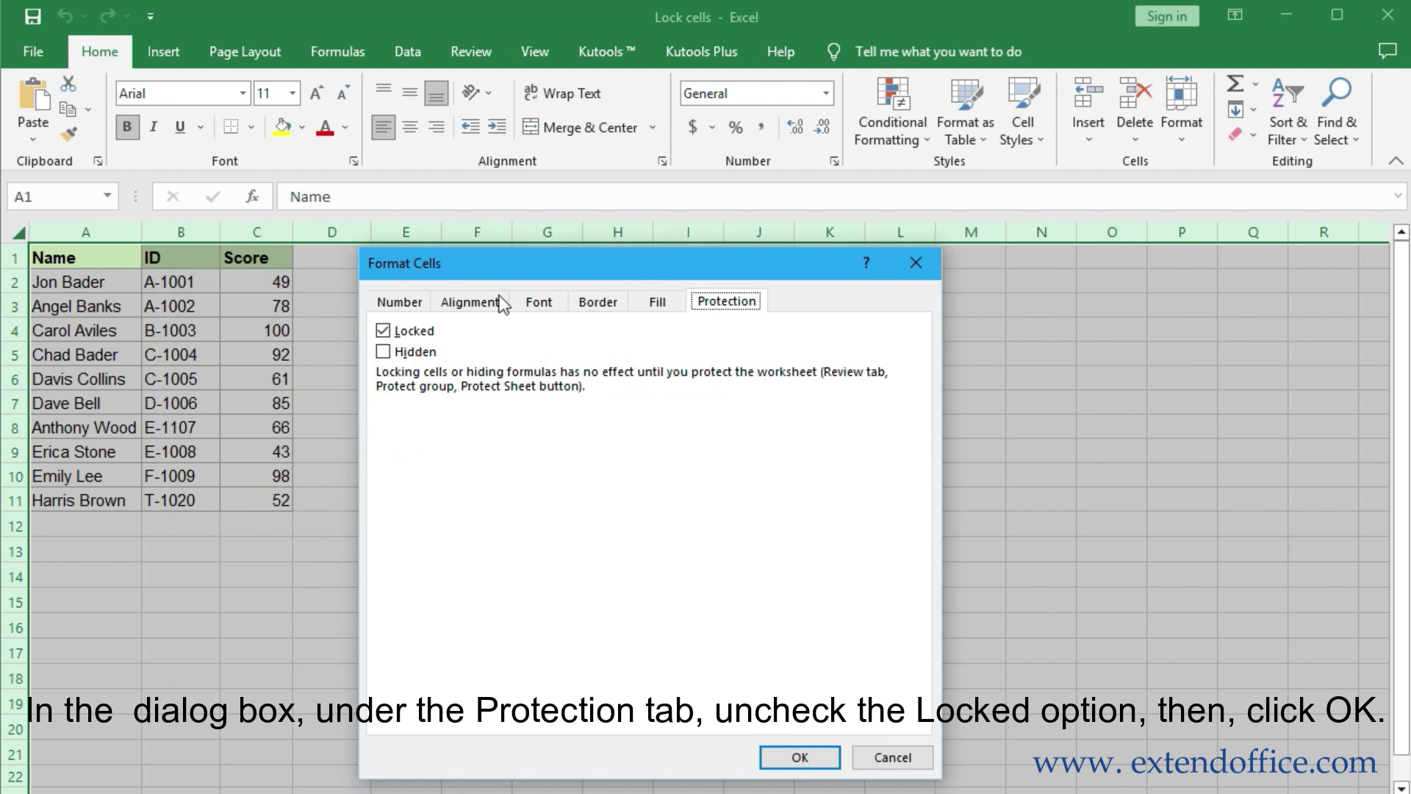
pyautogui.click(383, 331)
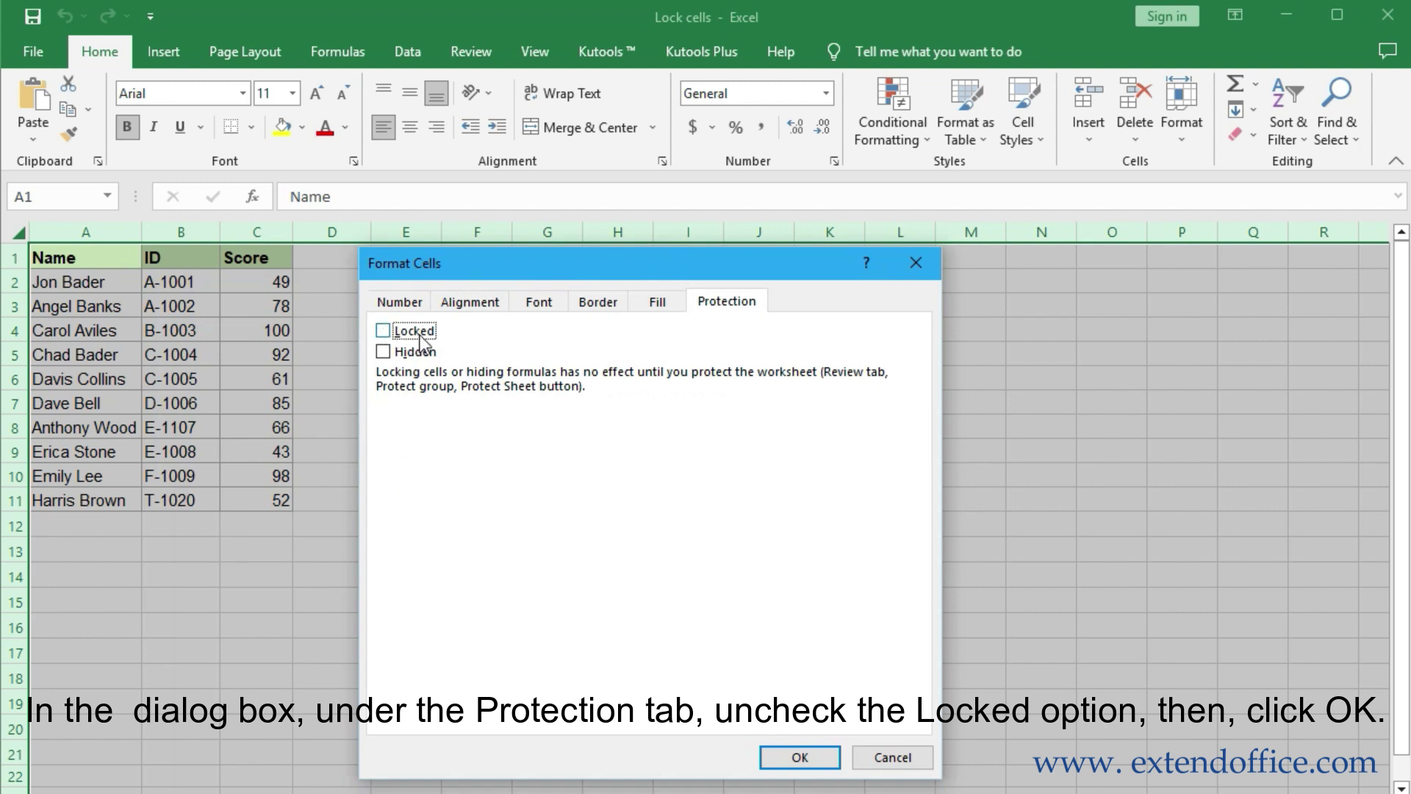
pyautogui.click(805, 758)
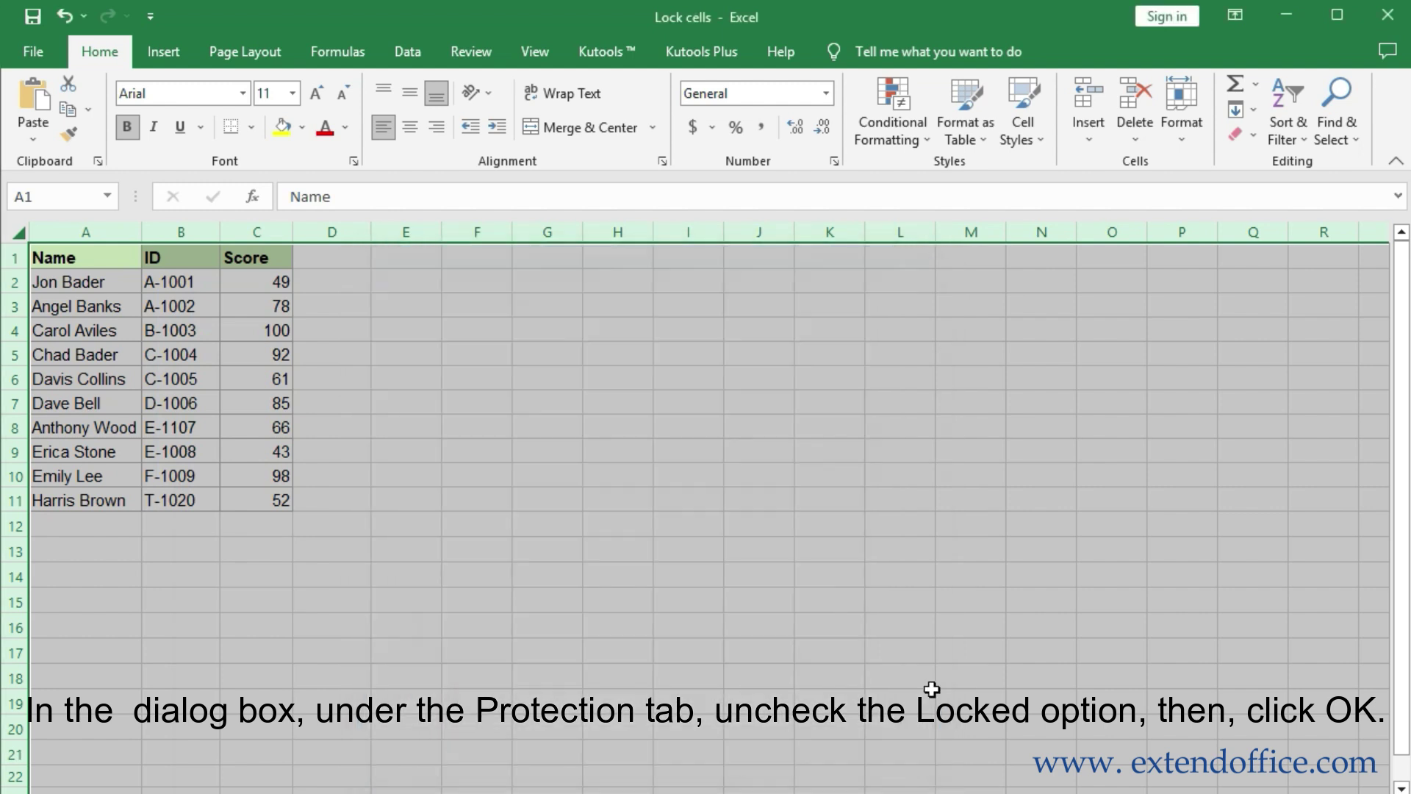
# Mark the ID and Score cells B2:C11 as Locked in Format Cells
pyautogui.moveTo(147, 279); pyautogui.dragTo(249, 494)
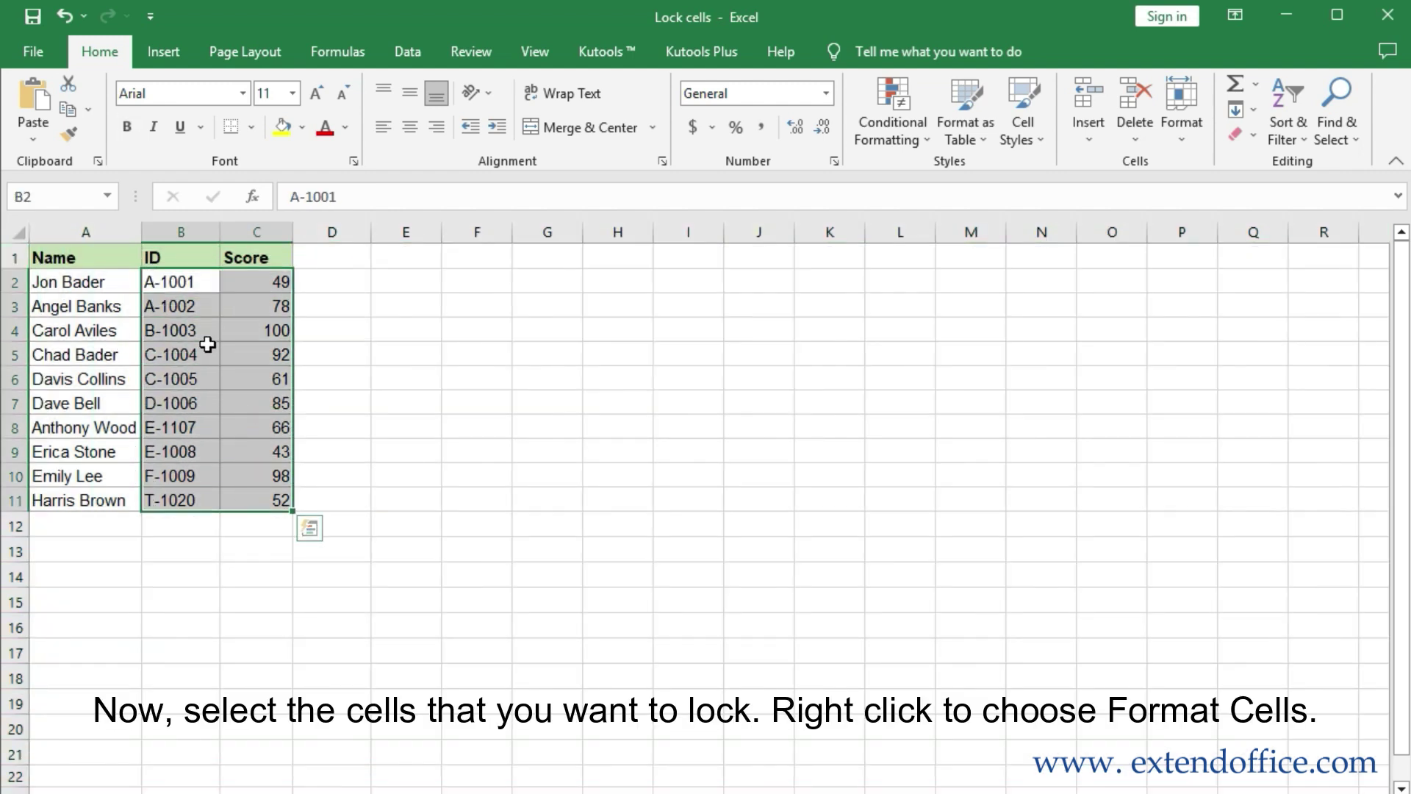
pyautogui.rightClick(226, 295)
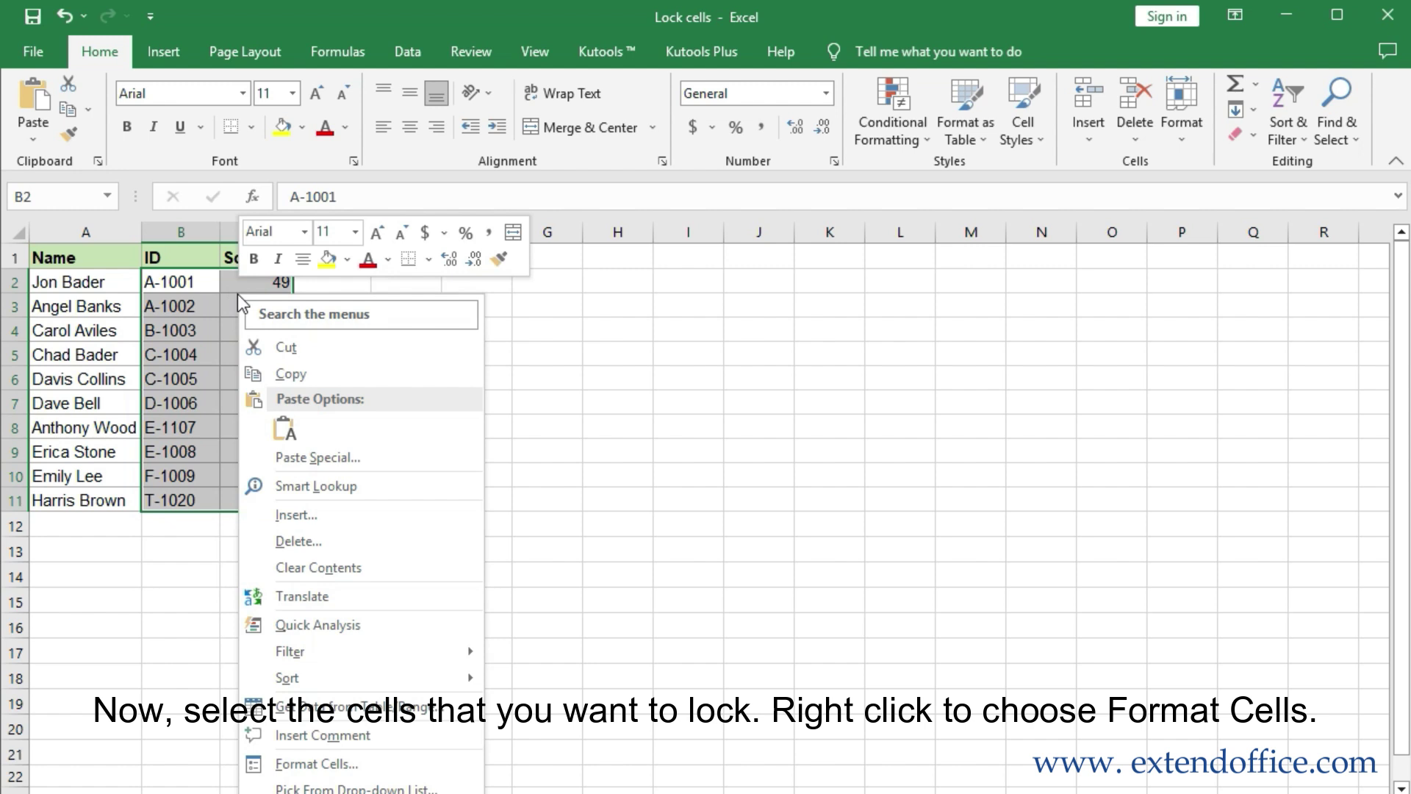
pyautogui.click(316, 765)
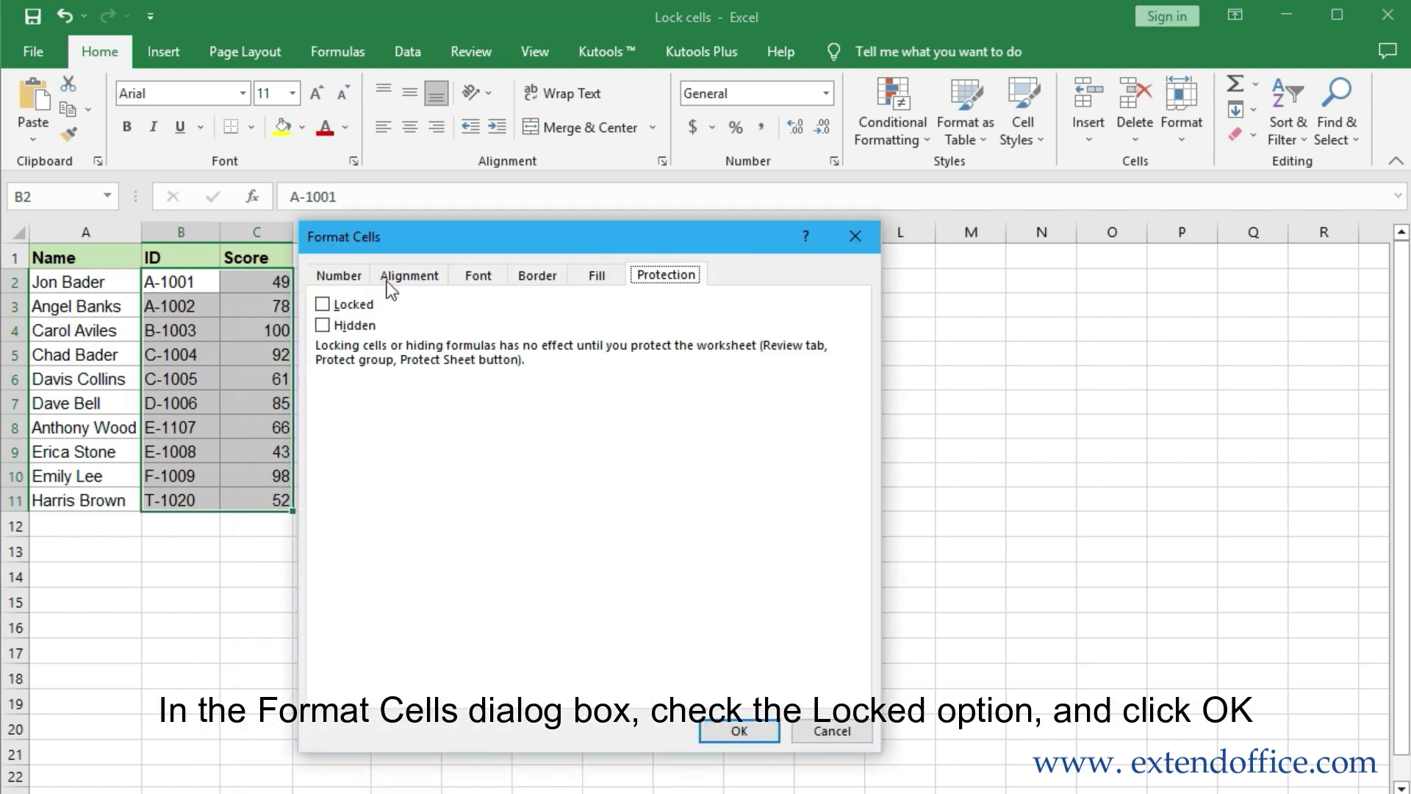
pyautogui.click(323, 304)
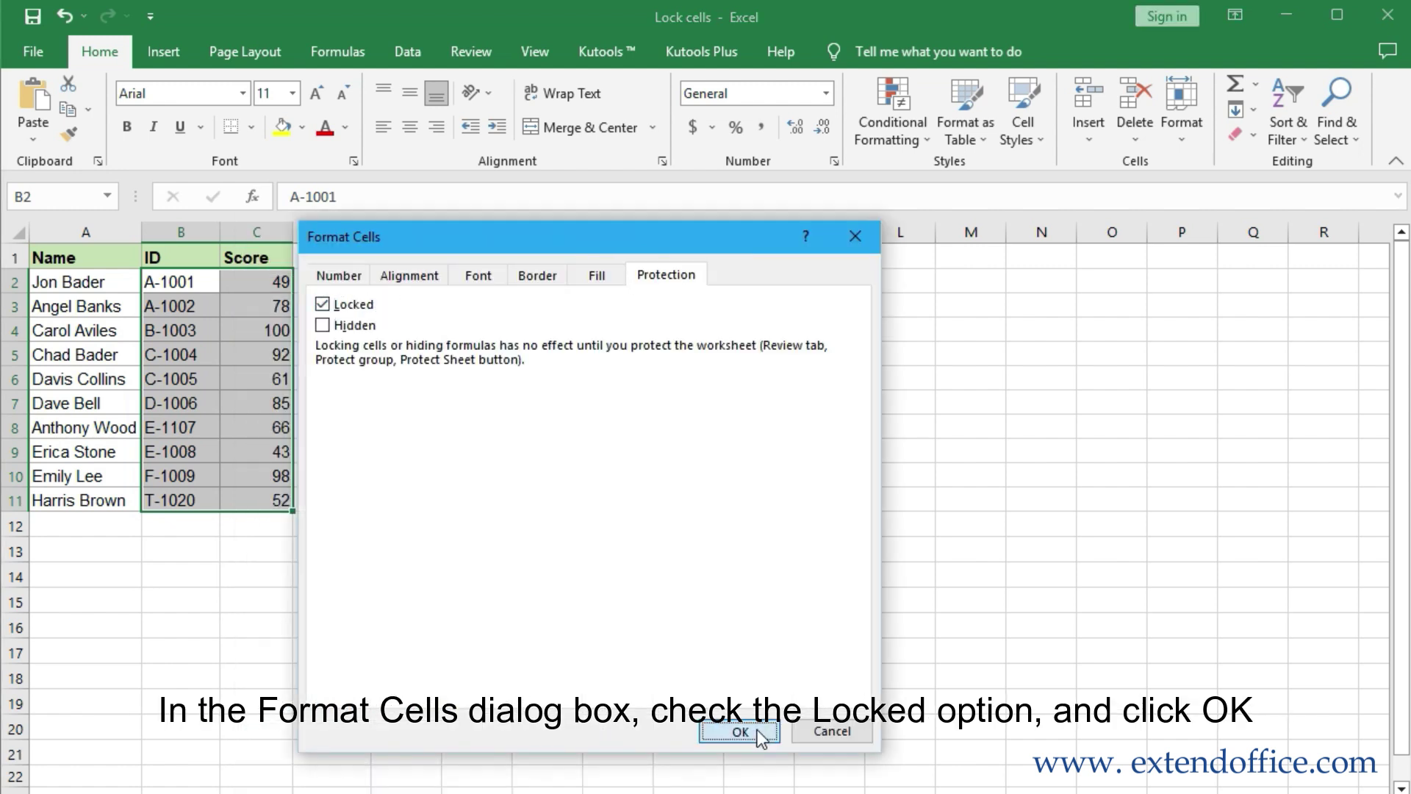
pyautogui.click(750, 731)
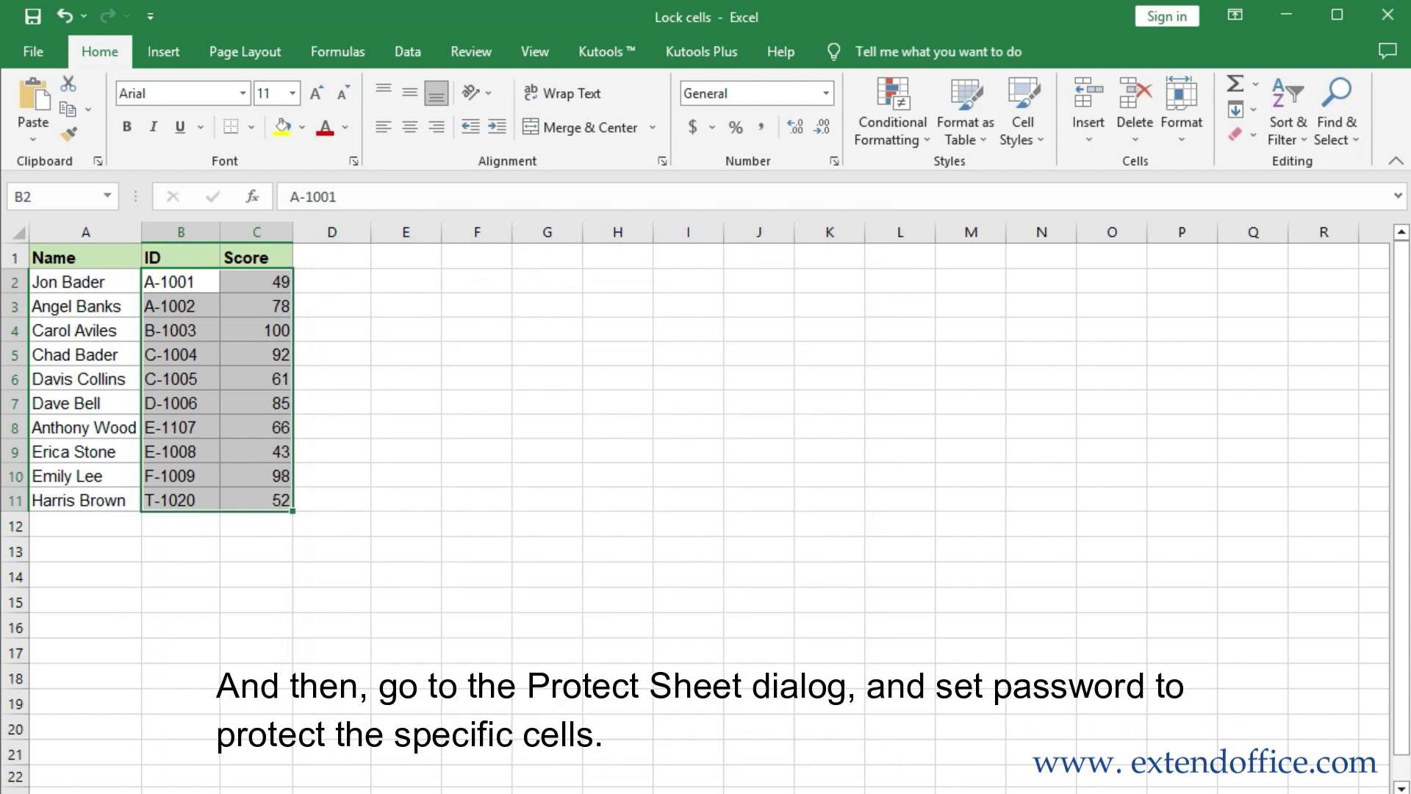
# Protect the sheet with a password, entering it twice
pyautogui.click(471, 51)
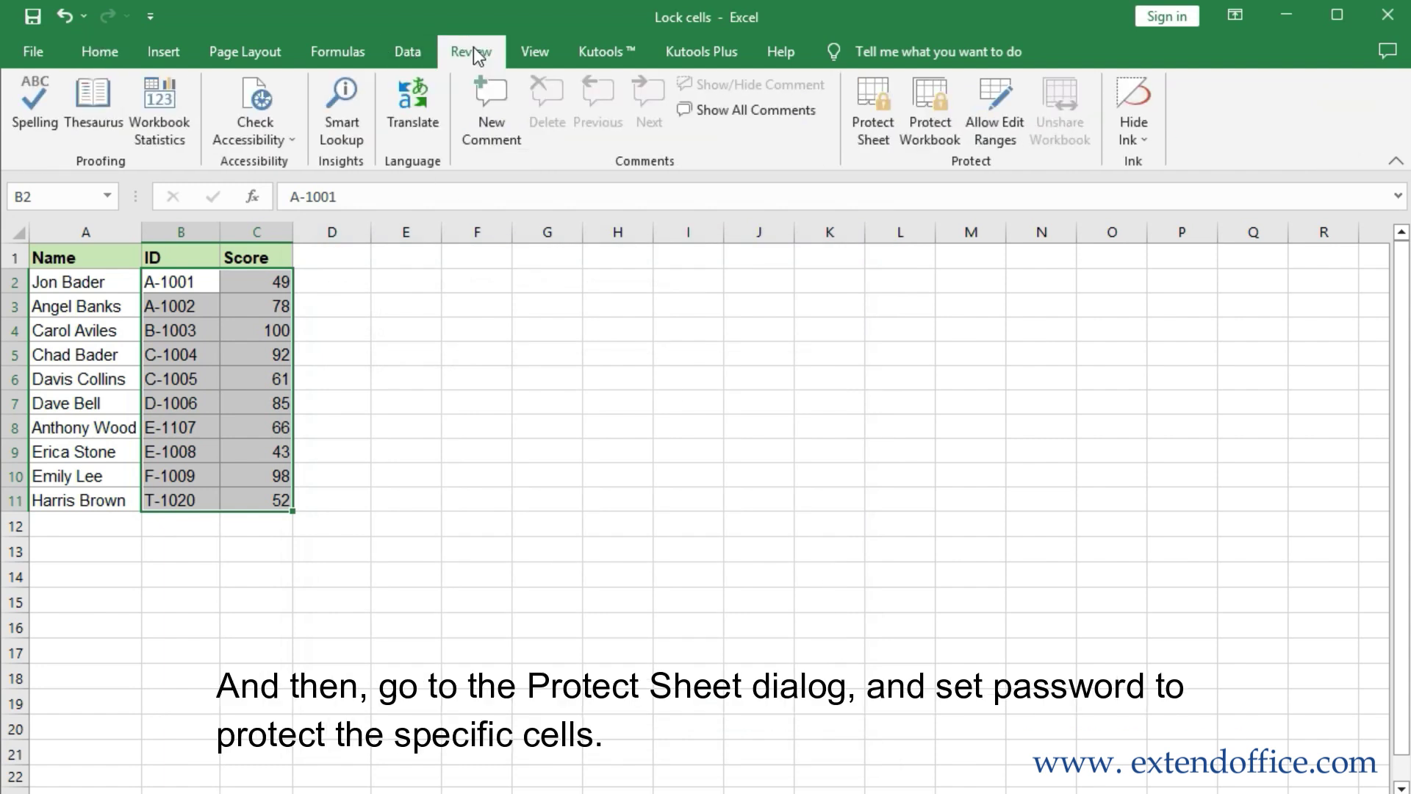
pyautogui.click(874, 110)
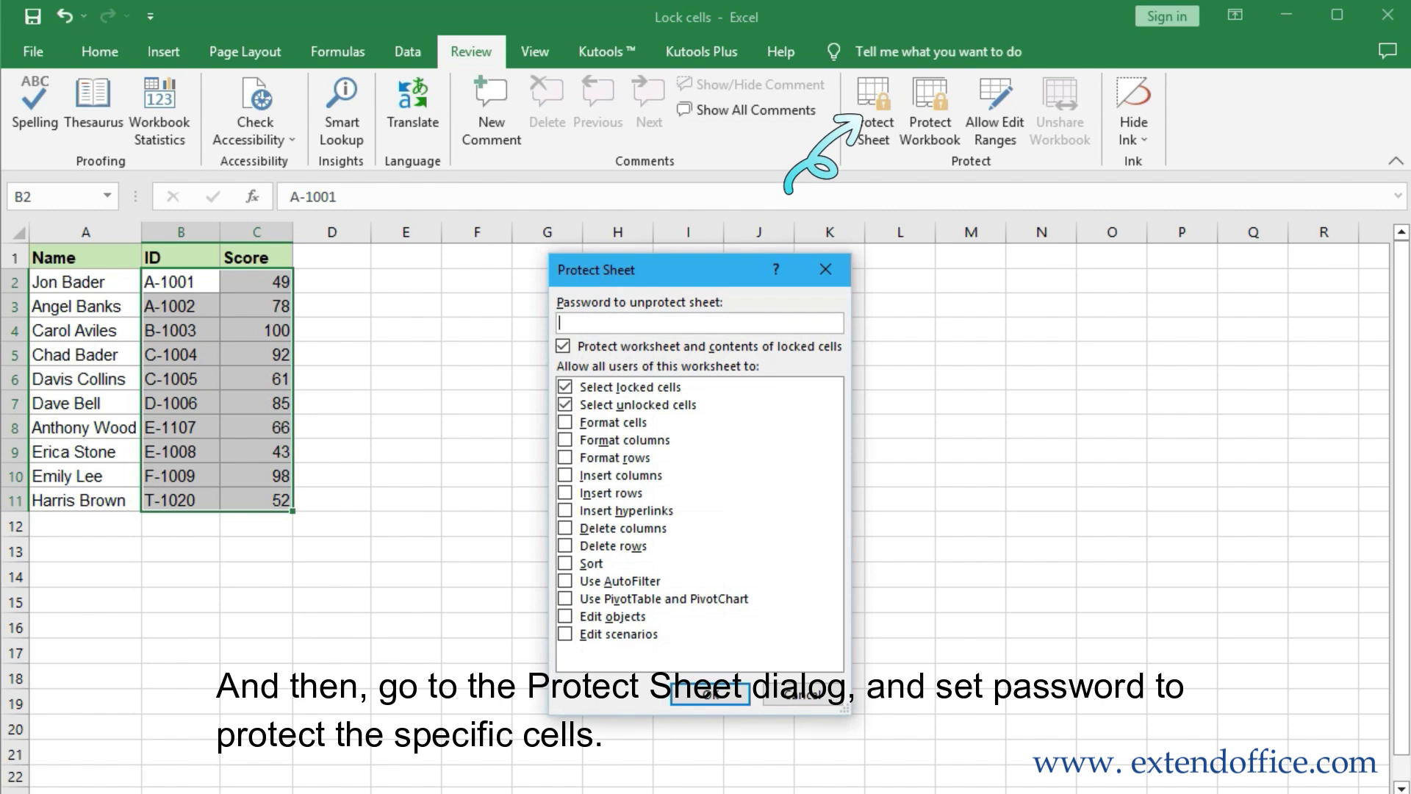
pyautogui.click(708, 694)
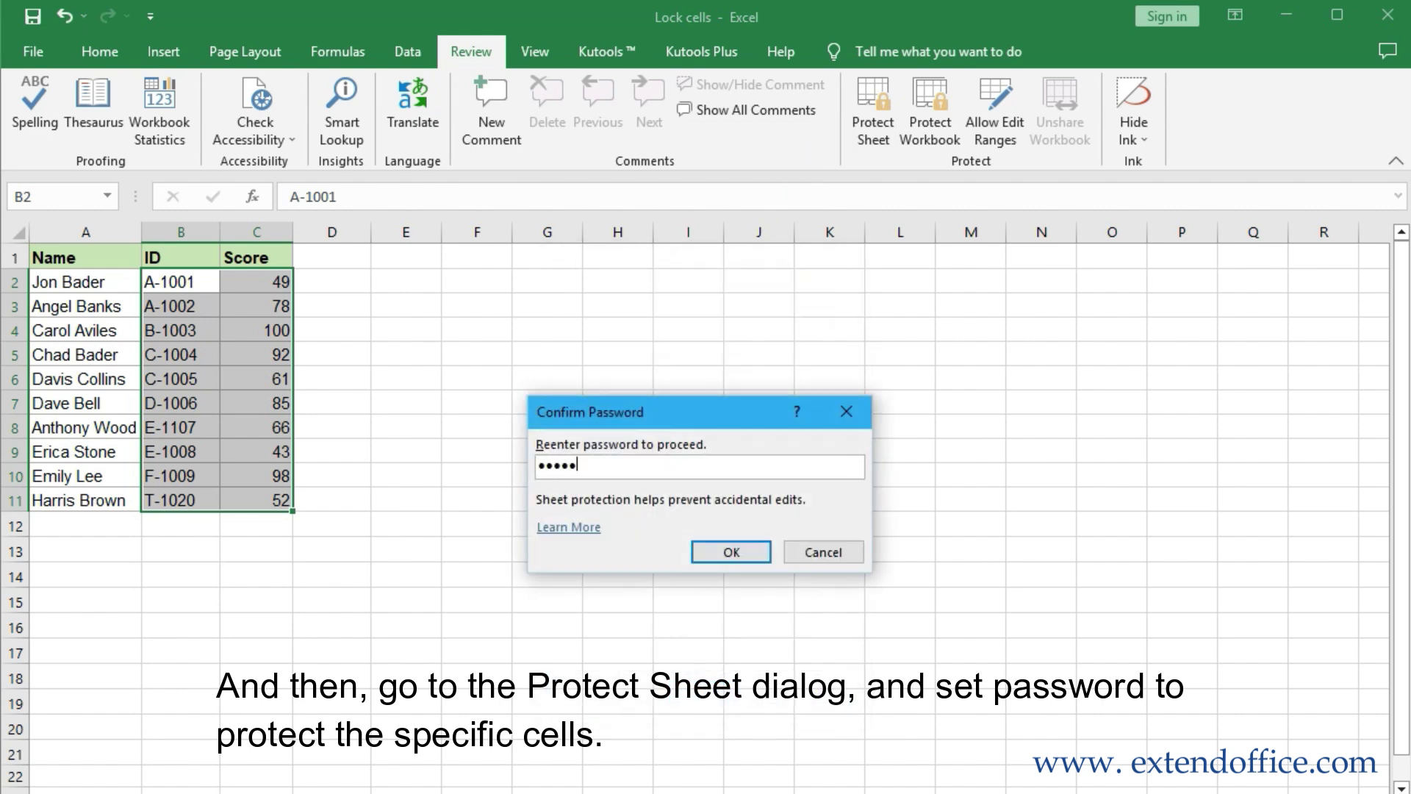
pyautogui.click(731, 553)
# Confirm C3 is blocked, then enter AAA into the unlocked Name cell A2
pyautogui.click(286, 306)
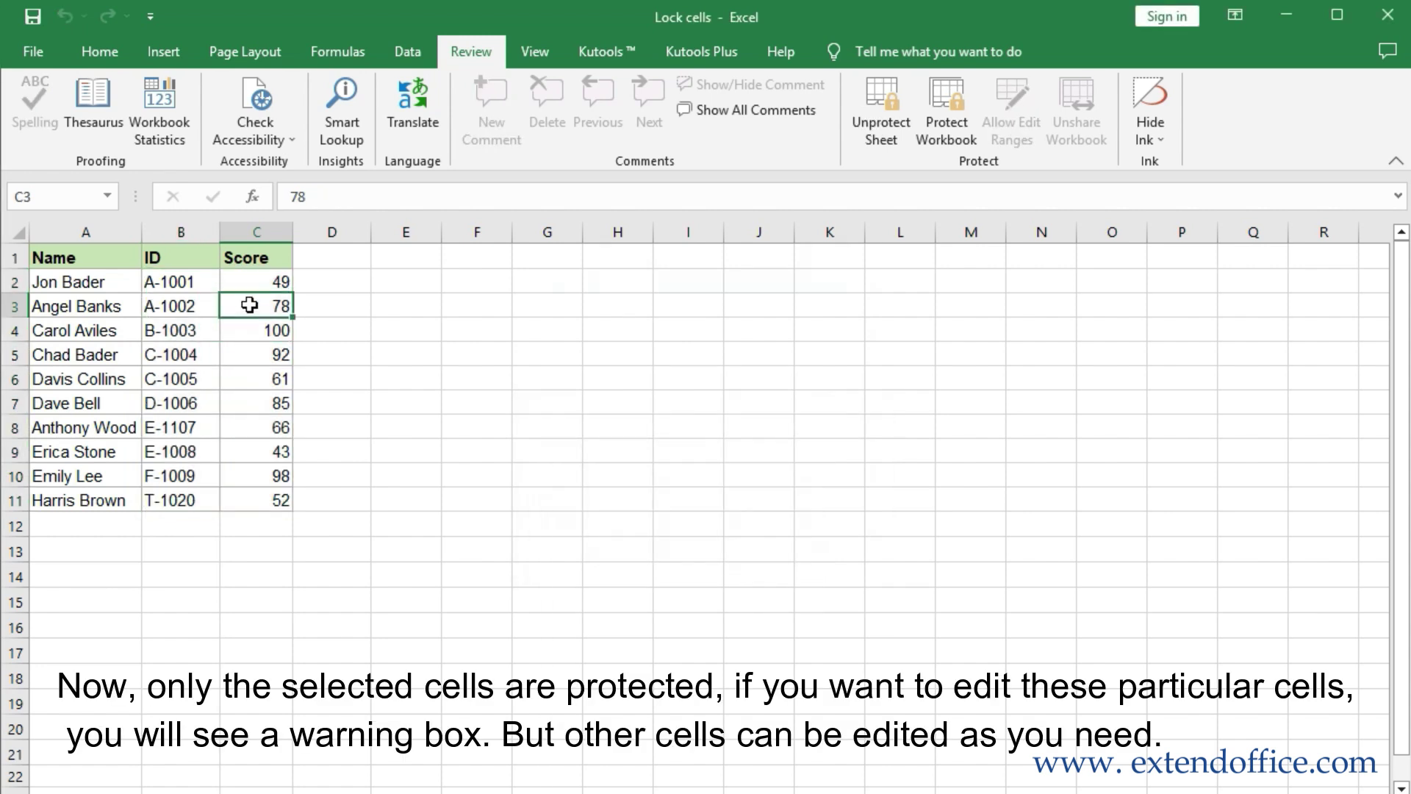
pyautogui.doubleClick(255, 307)
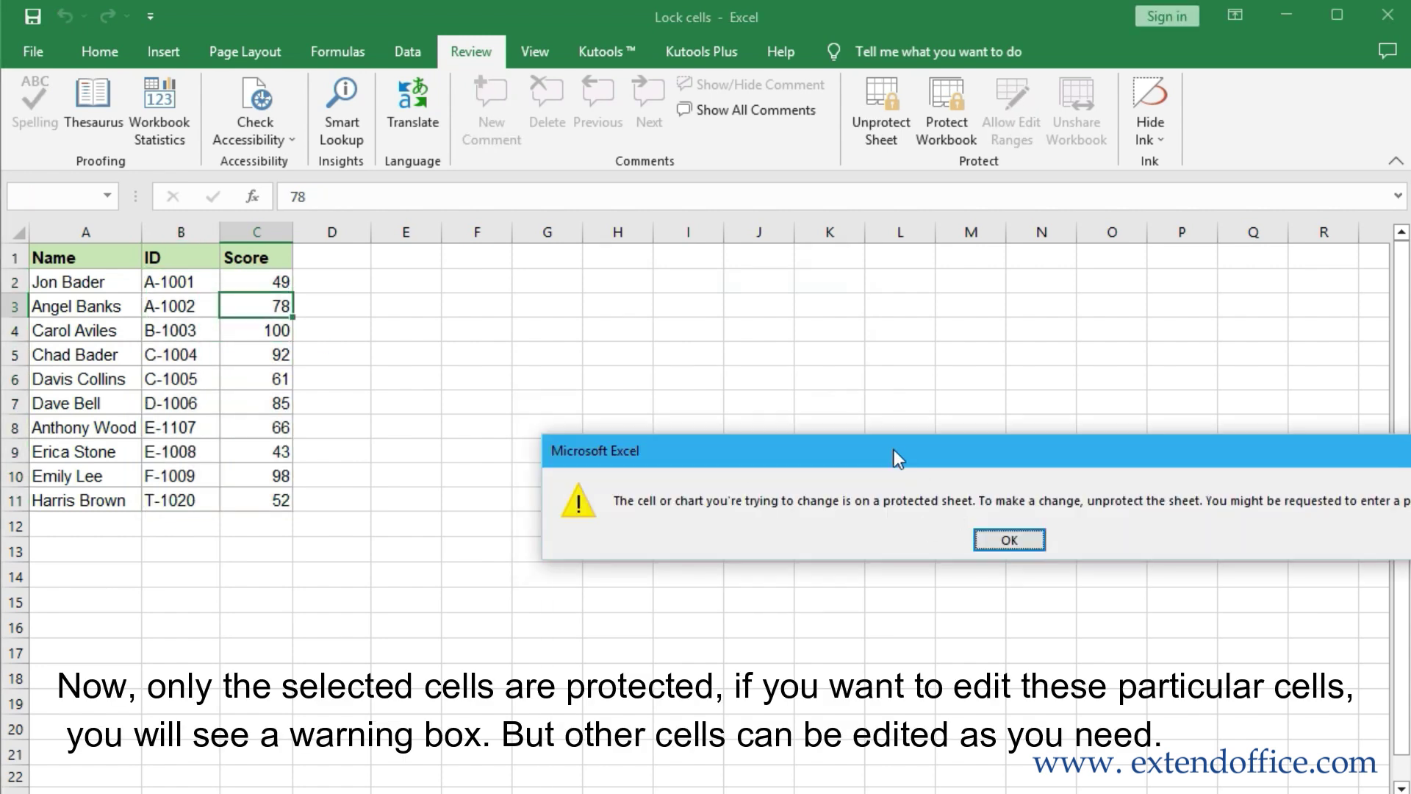
pyautogui.click(635, 466)
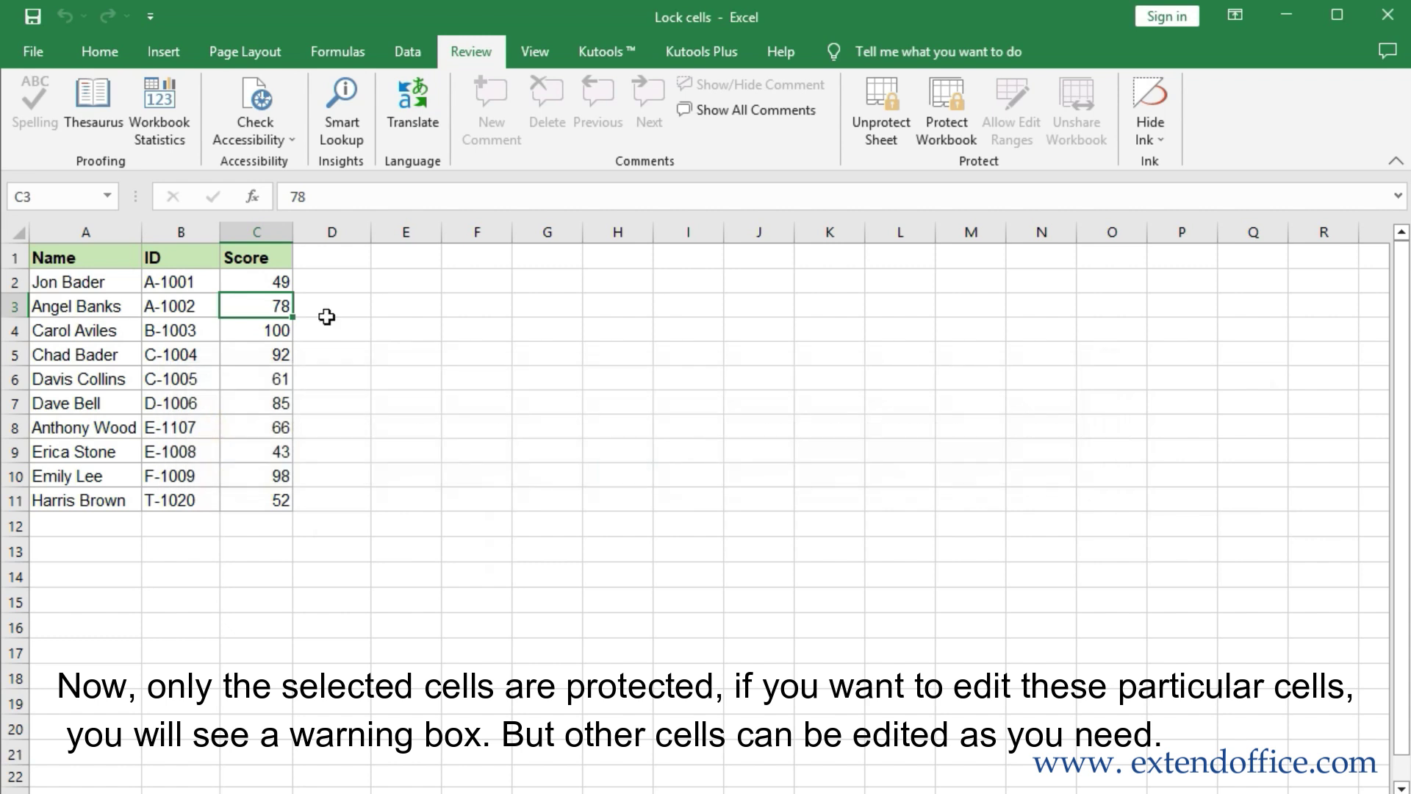
pyautogui.click(86, 280)
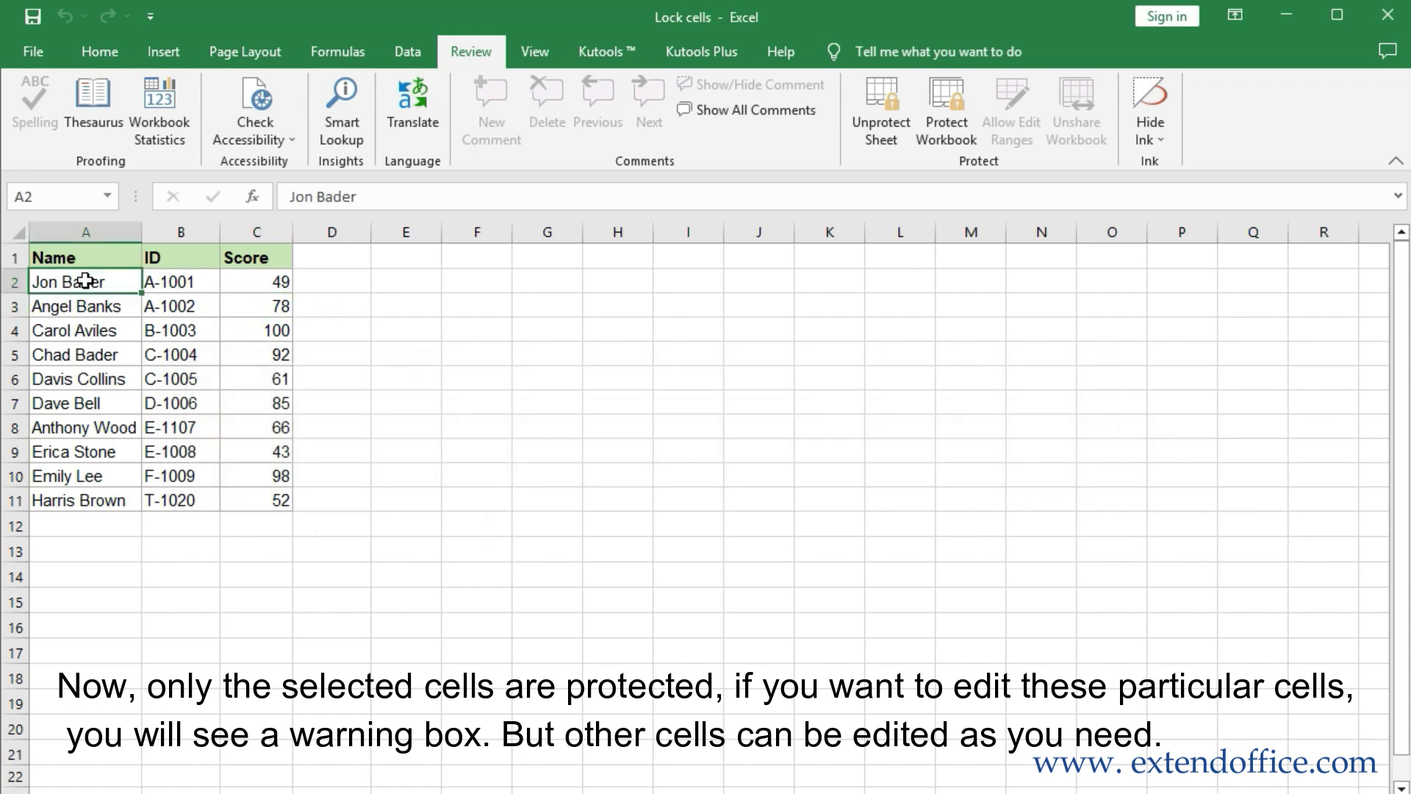
pyautogui.write('AAA')
pyautogui.press('Return')
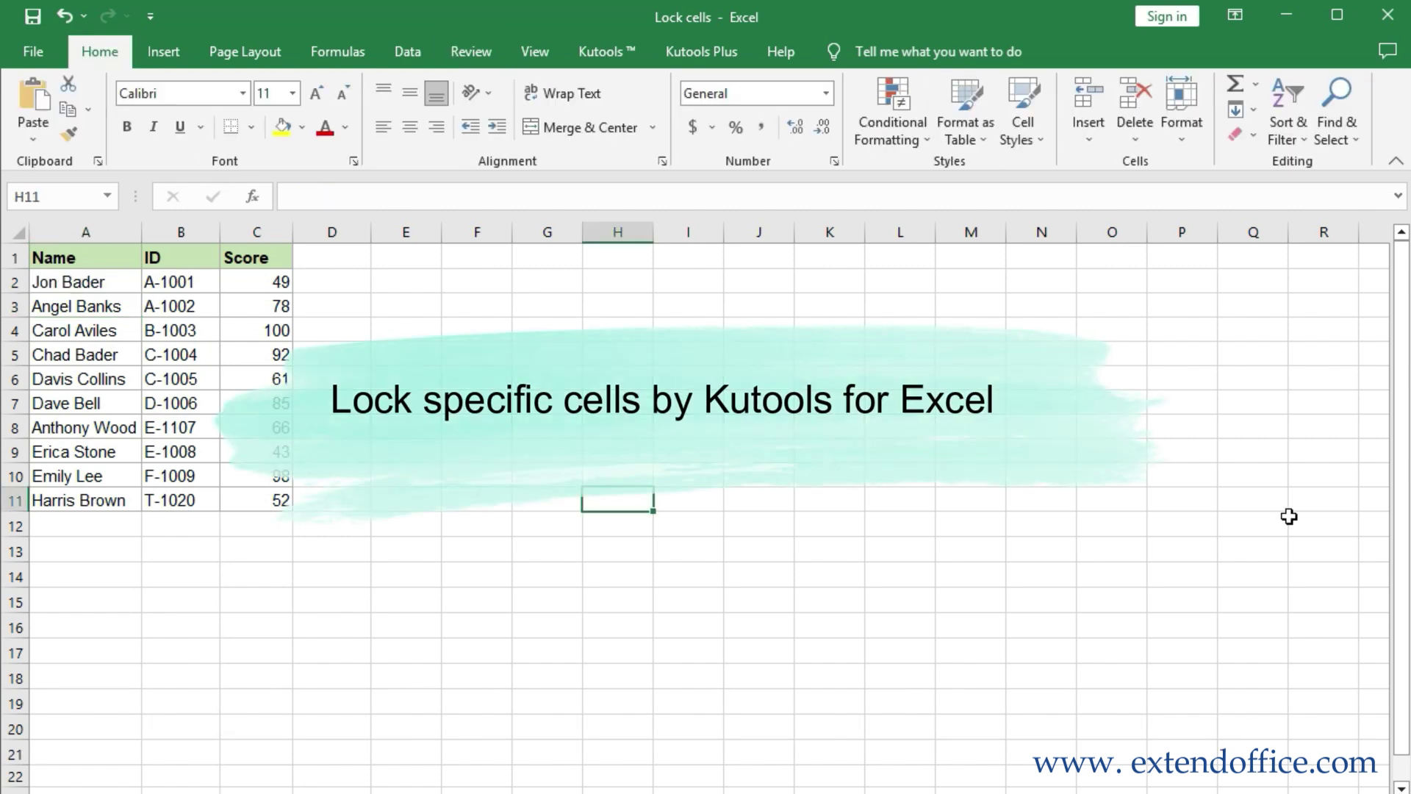
# Unlock every cell on the sheet with Kutools Design's Unlock Cells
pyautogui.click(709, 51)
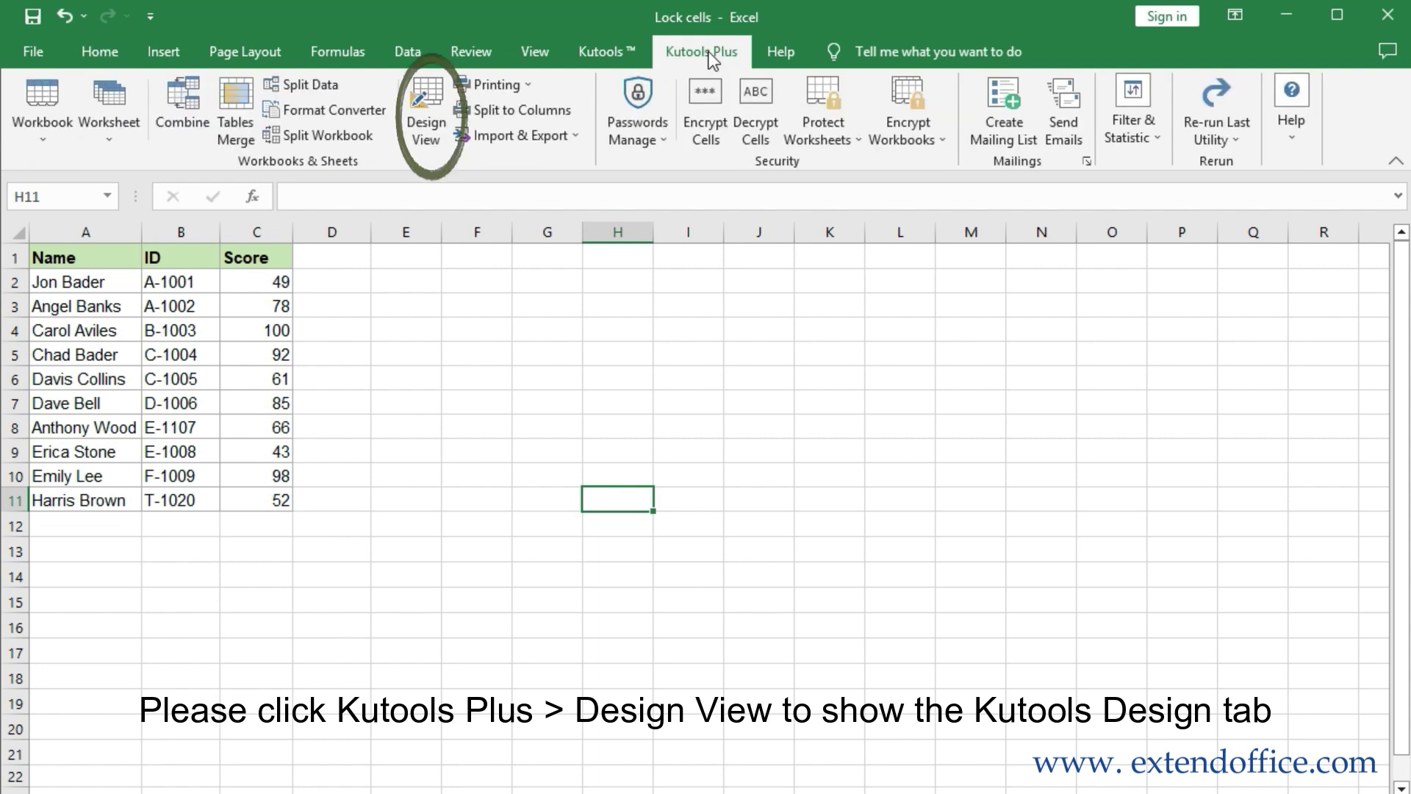
pyautogui.click(425, 125)
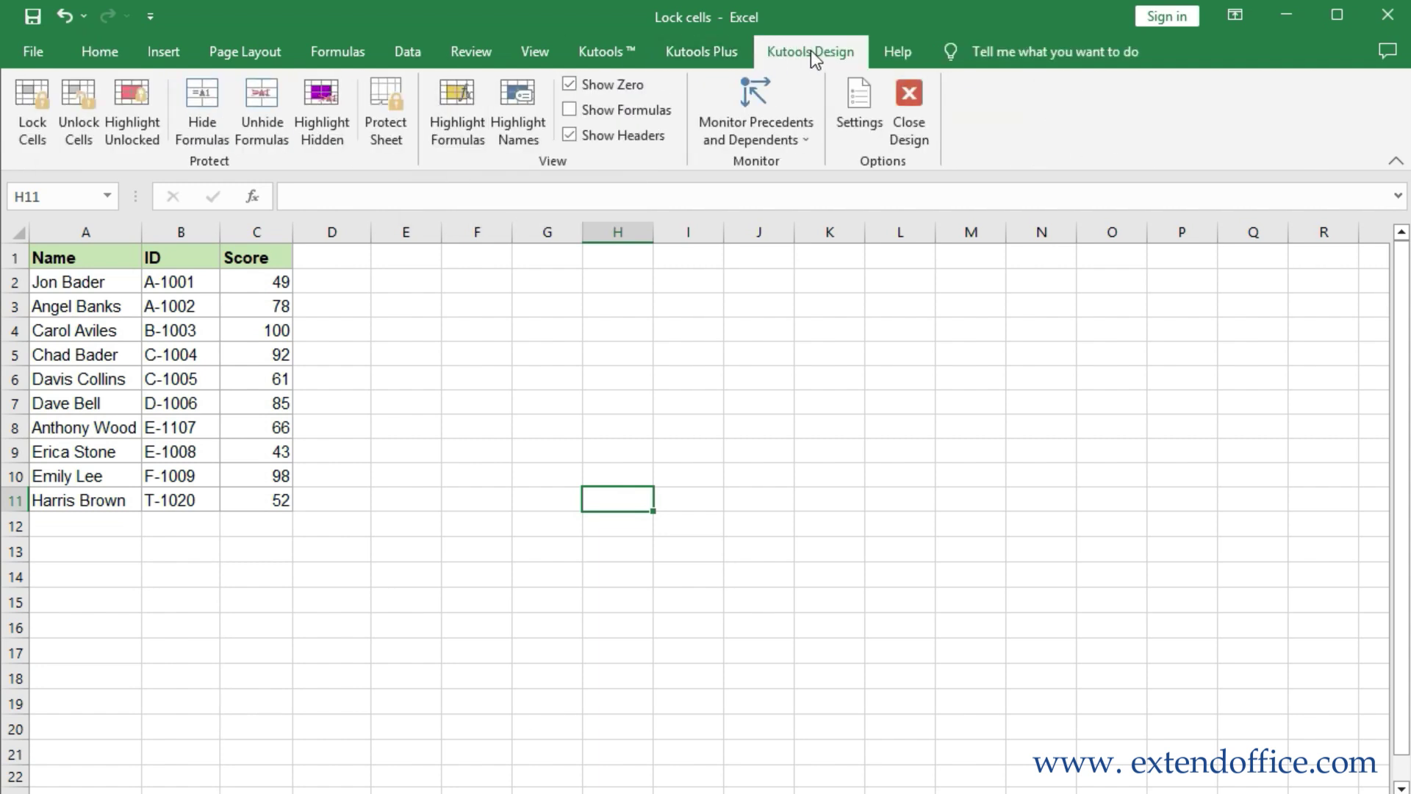
pyautogui.click(19, 234)
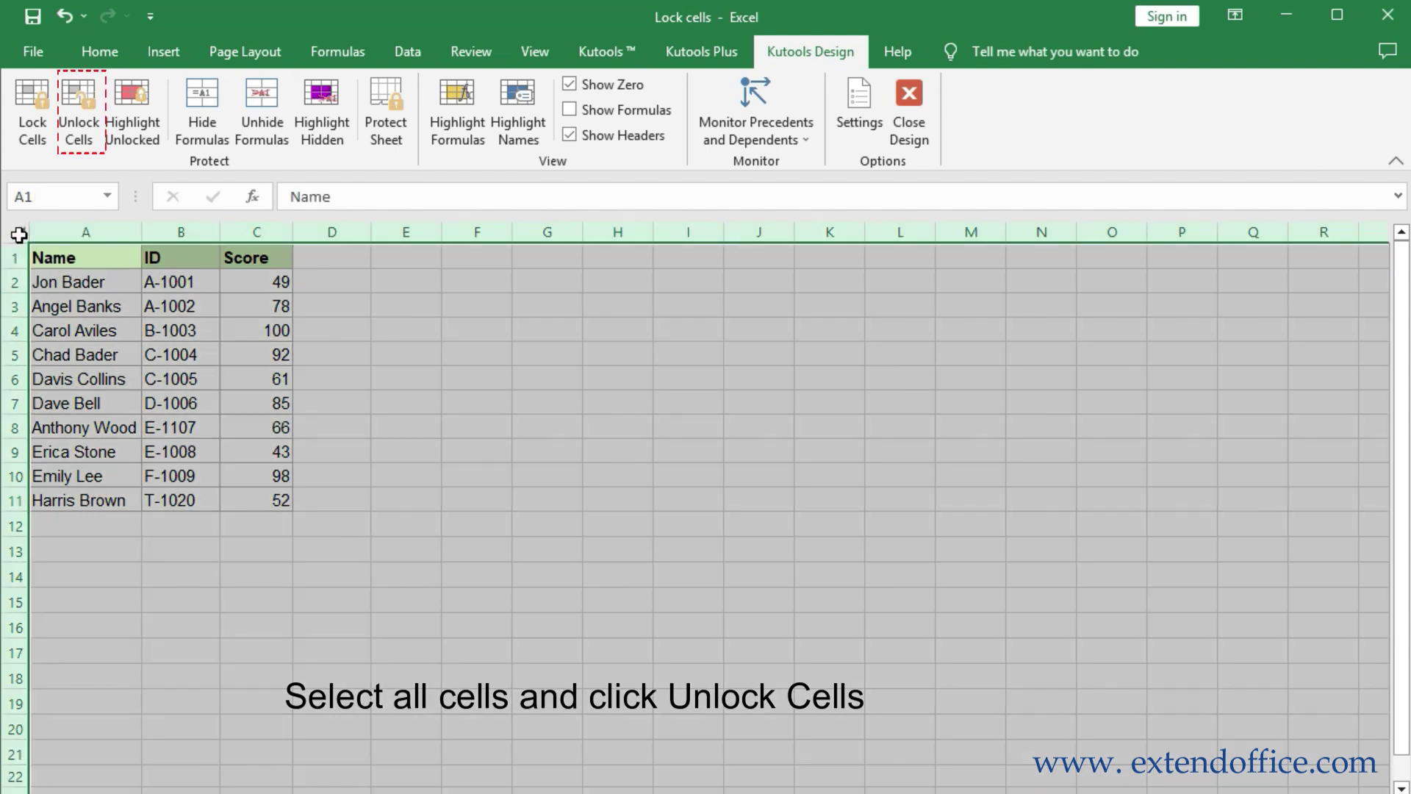
pyautogui.click(86, 134)
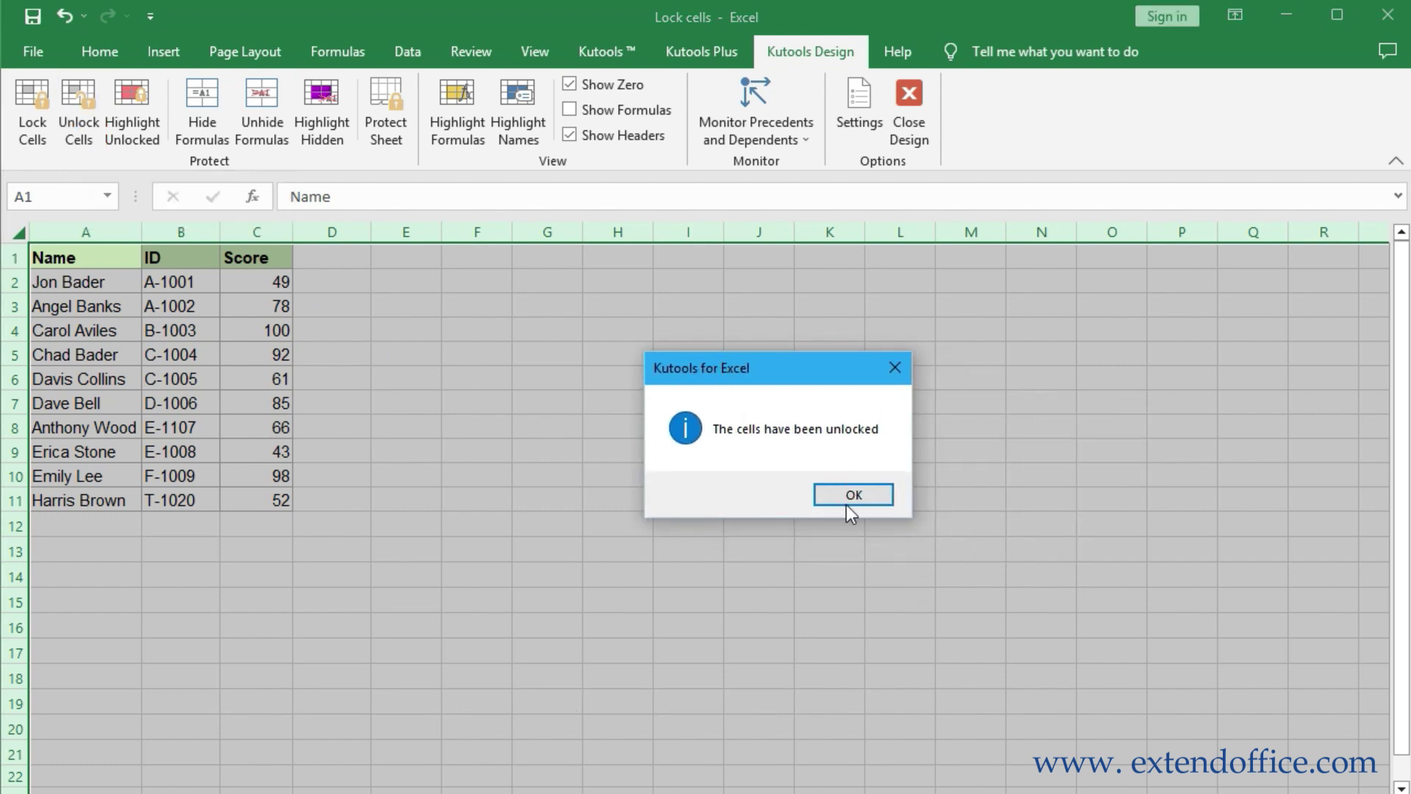
pyautogui.click(851, 497)
# Lock the ID and Score cells B2:C11 with Kutools Lock Cells
pyautogui.moveTo(170, 281); pyautogui.dragTo(264, 485)
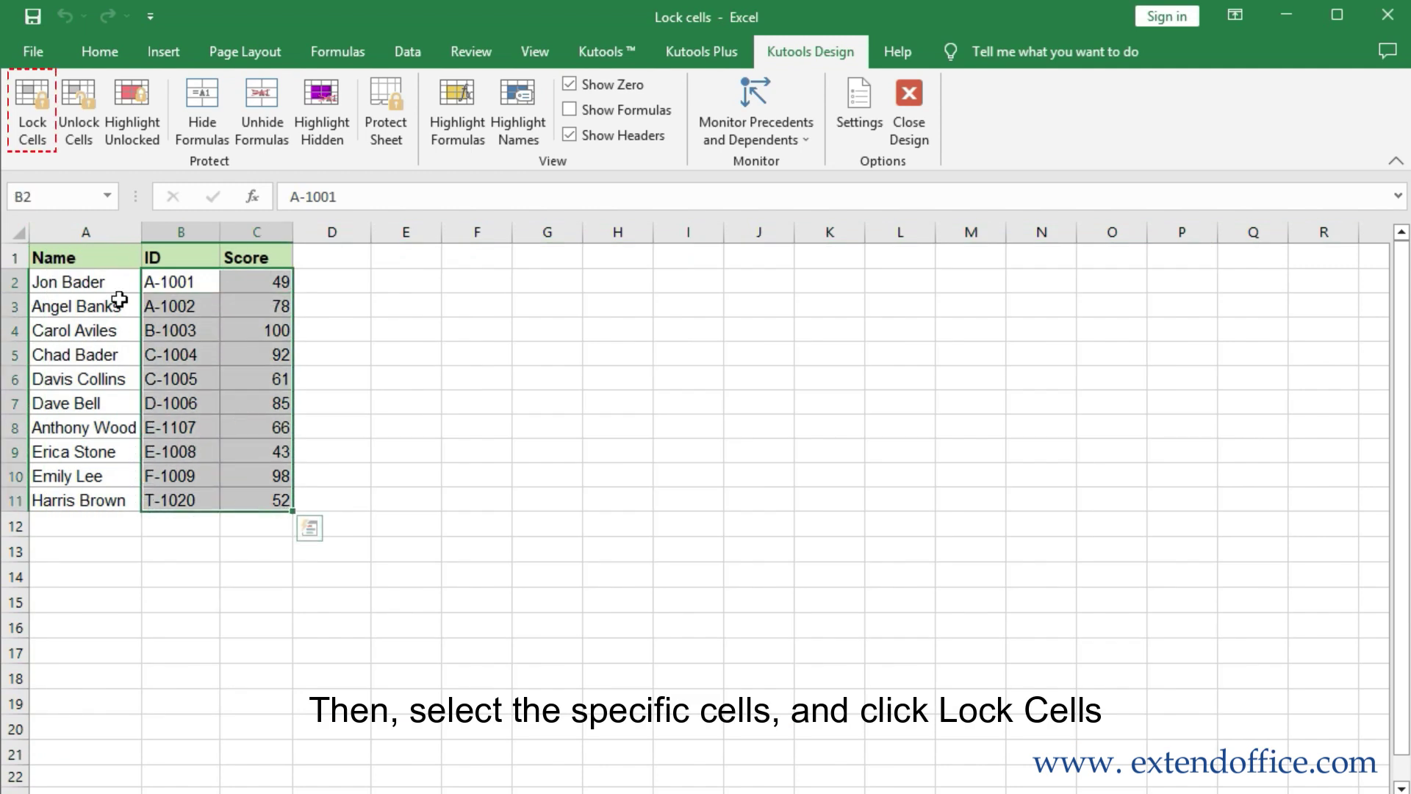
pyautogui.click(32, 138)
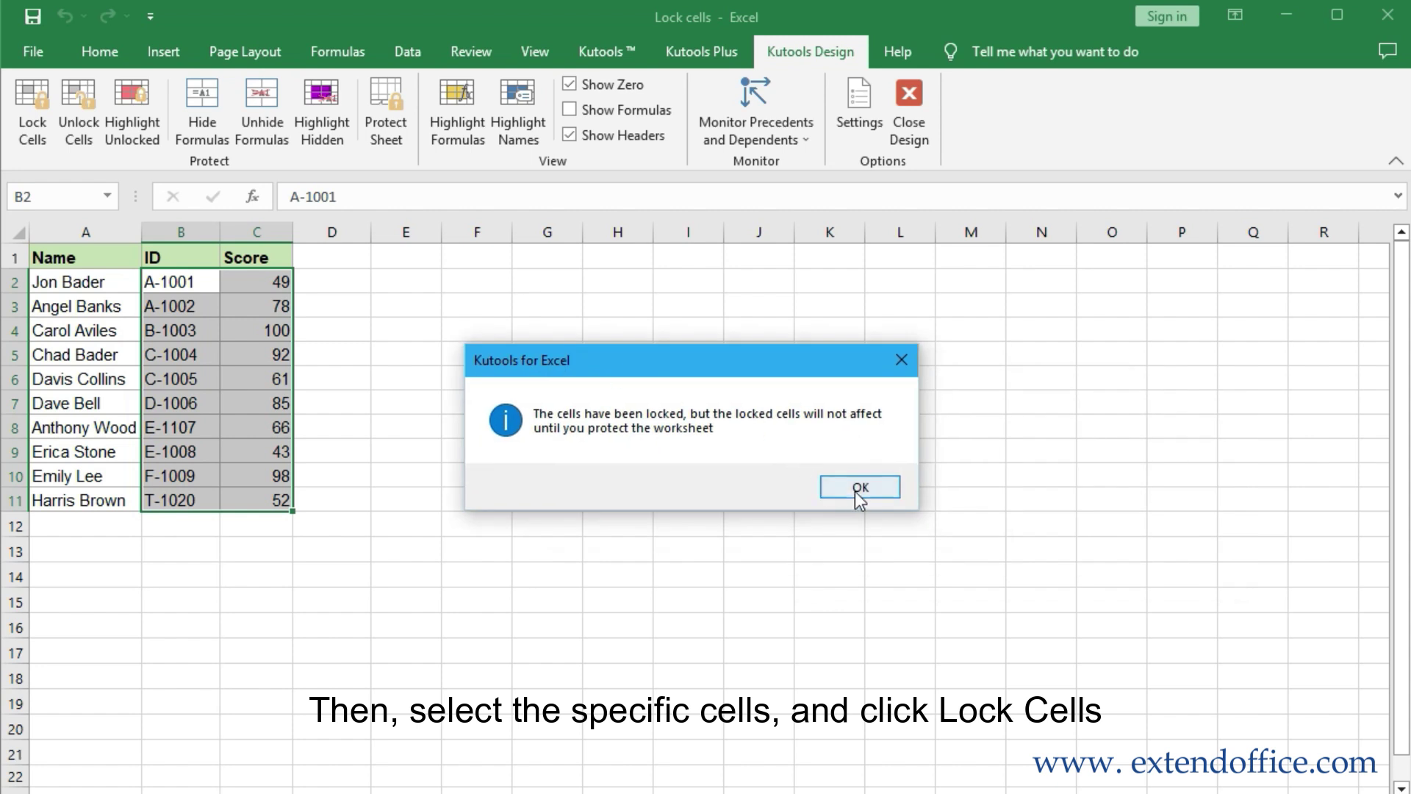
pyautogui.click(857, 489)
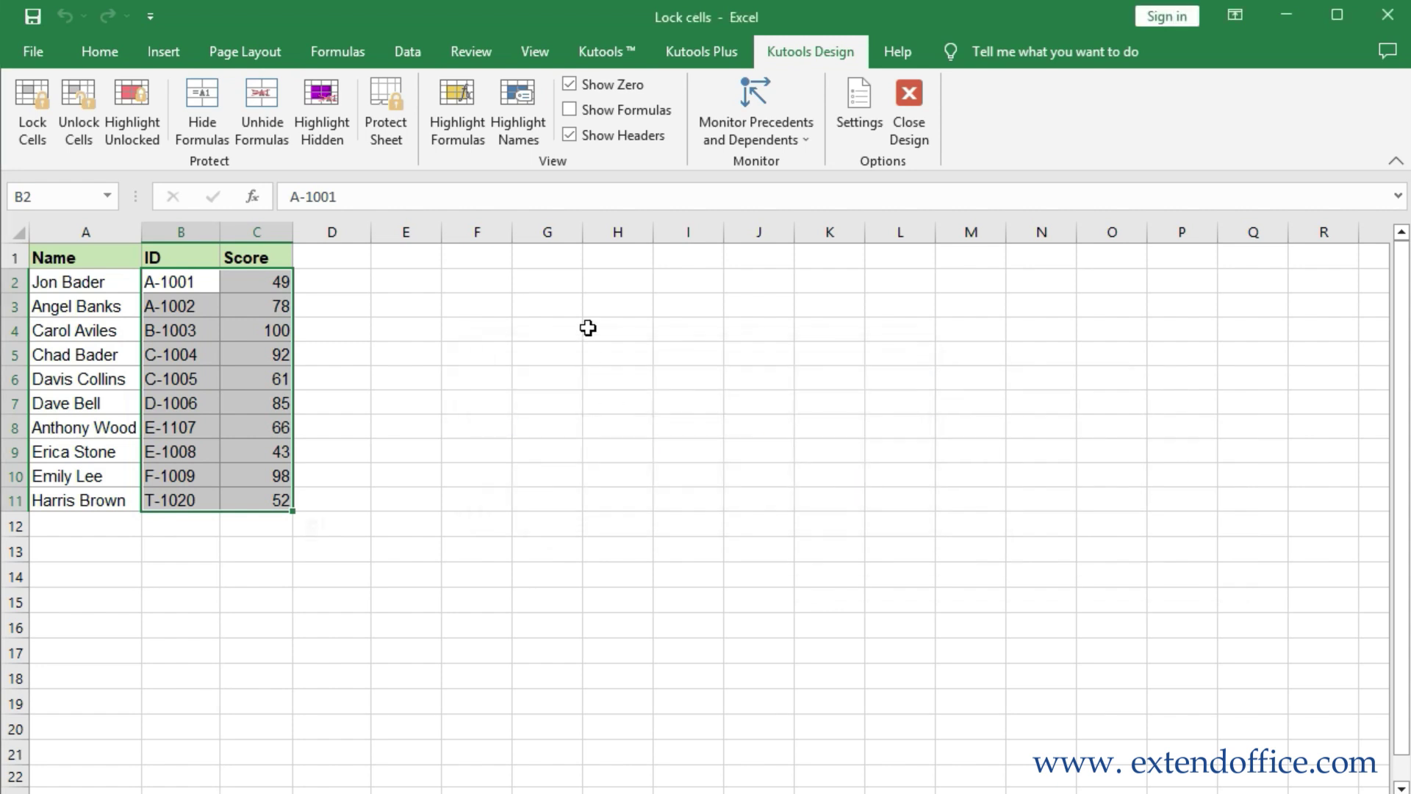
# Protect the sheet from Kutools Design with a confirmed password
pyautogui.click(386, 124)
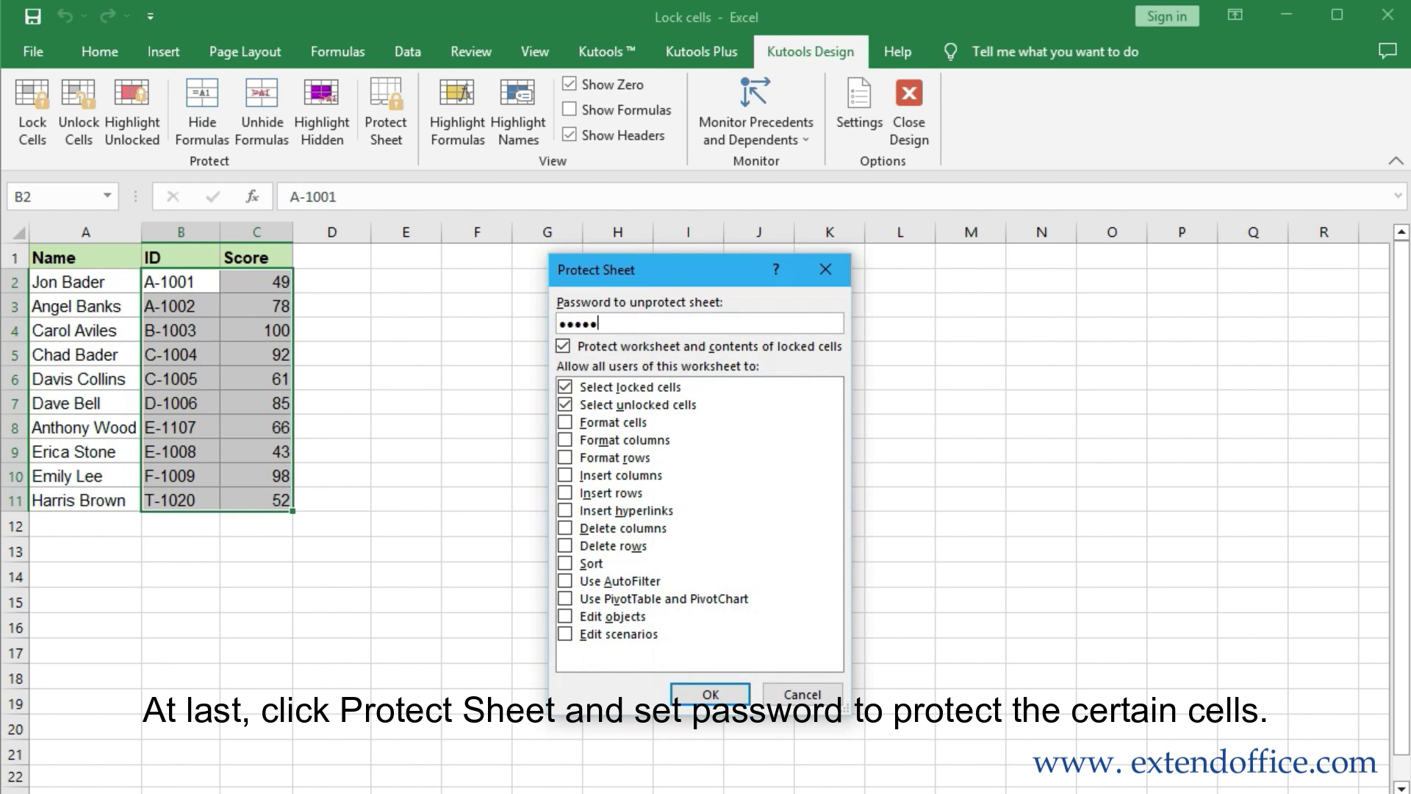
pyautogui.click(708, 694)
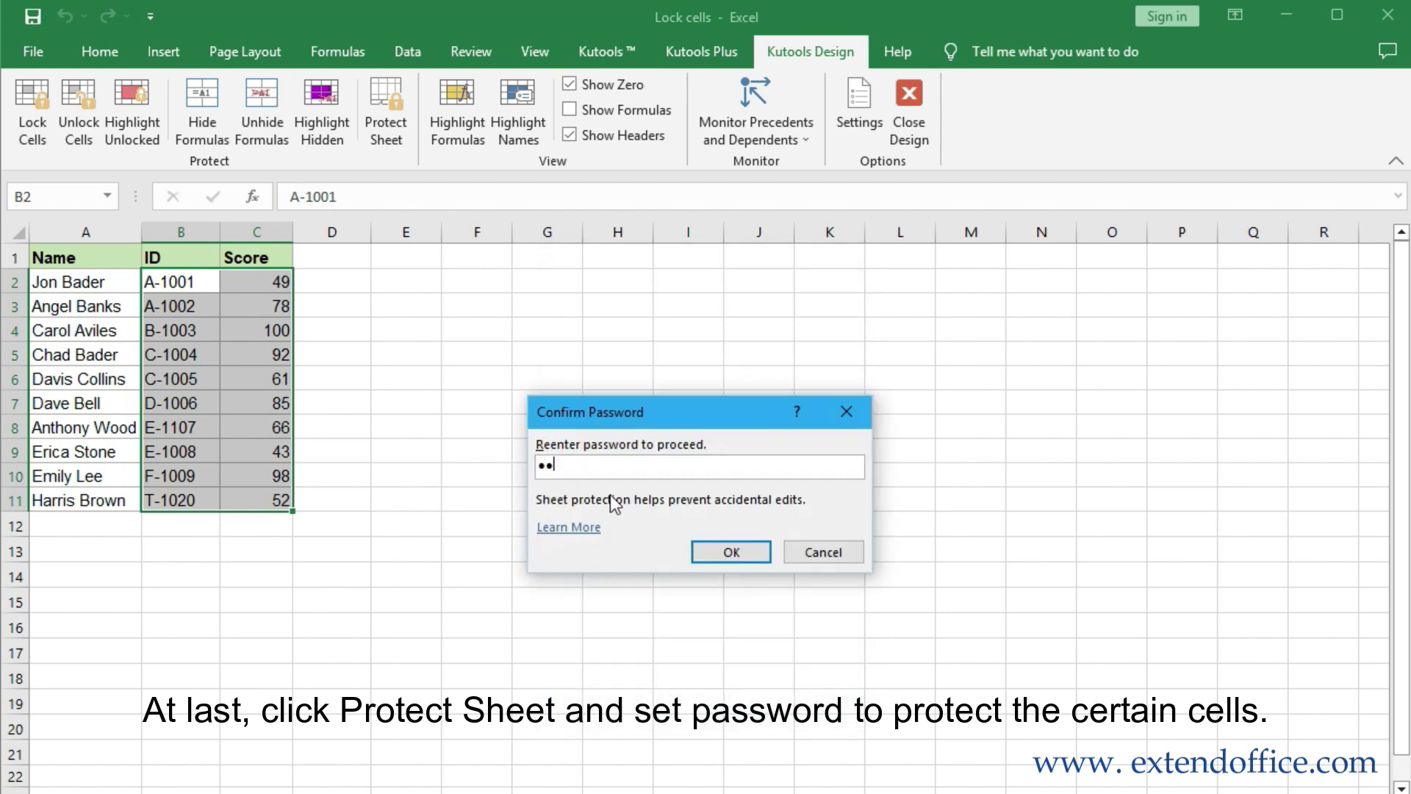
pyautogui.click(716, 551)
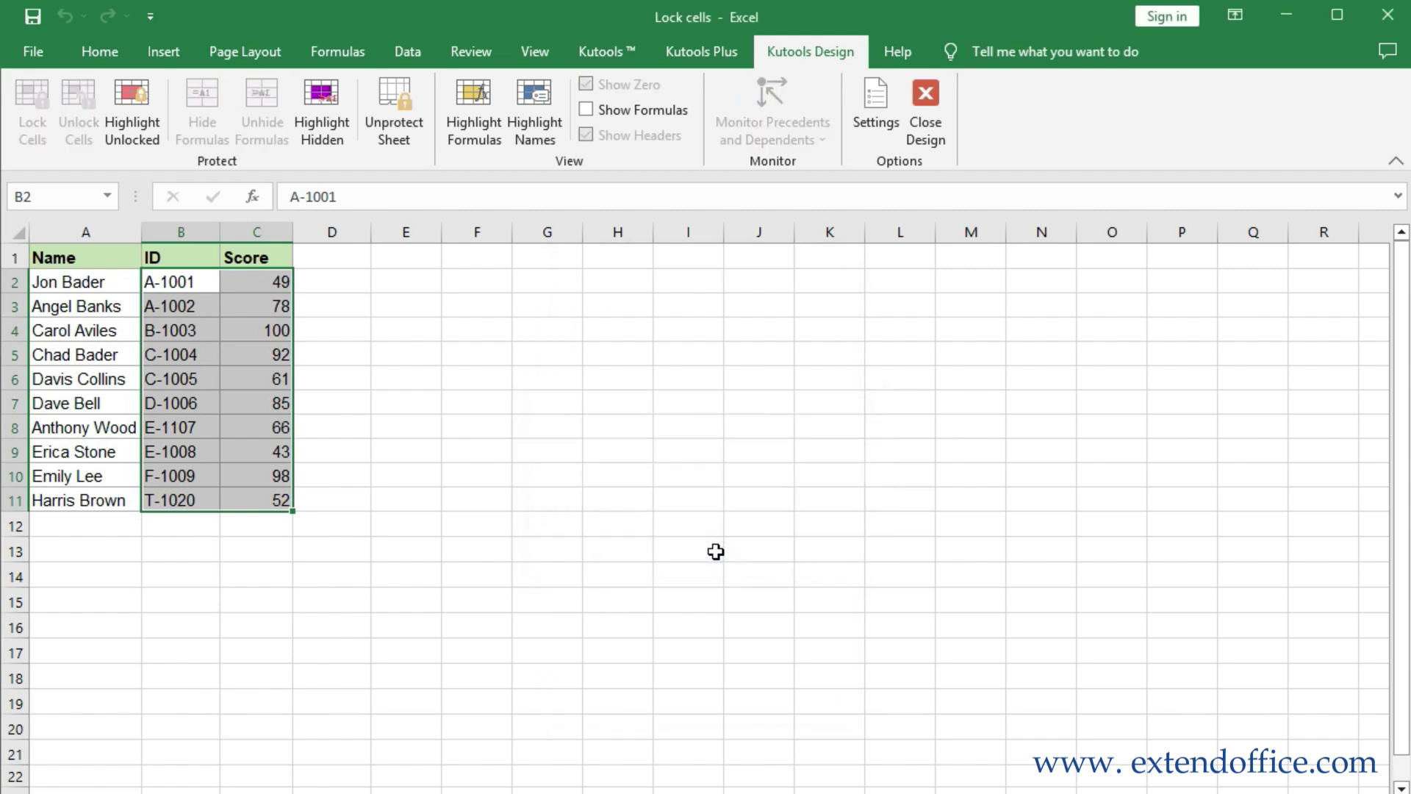
# Confirm ID cell B2 is blocked, then overwrite Name cell A6 with BBB
pyautogui.click(181, 283)
pyautogui.doubleClick(177, 288)
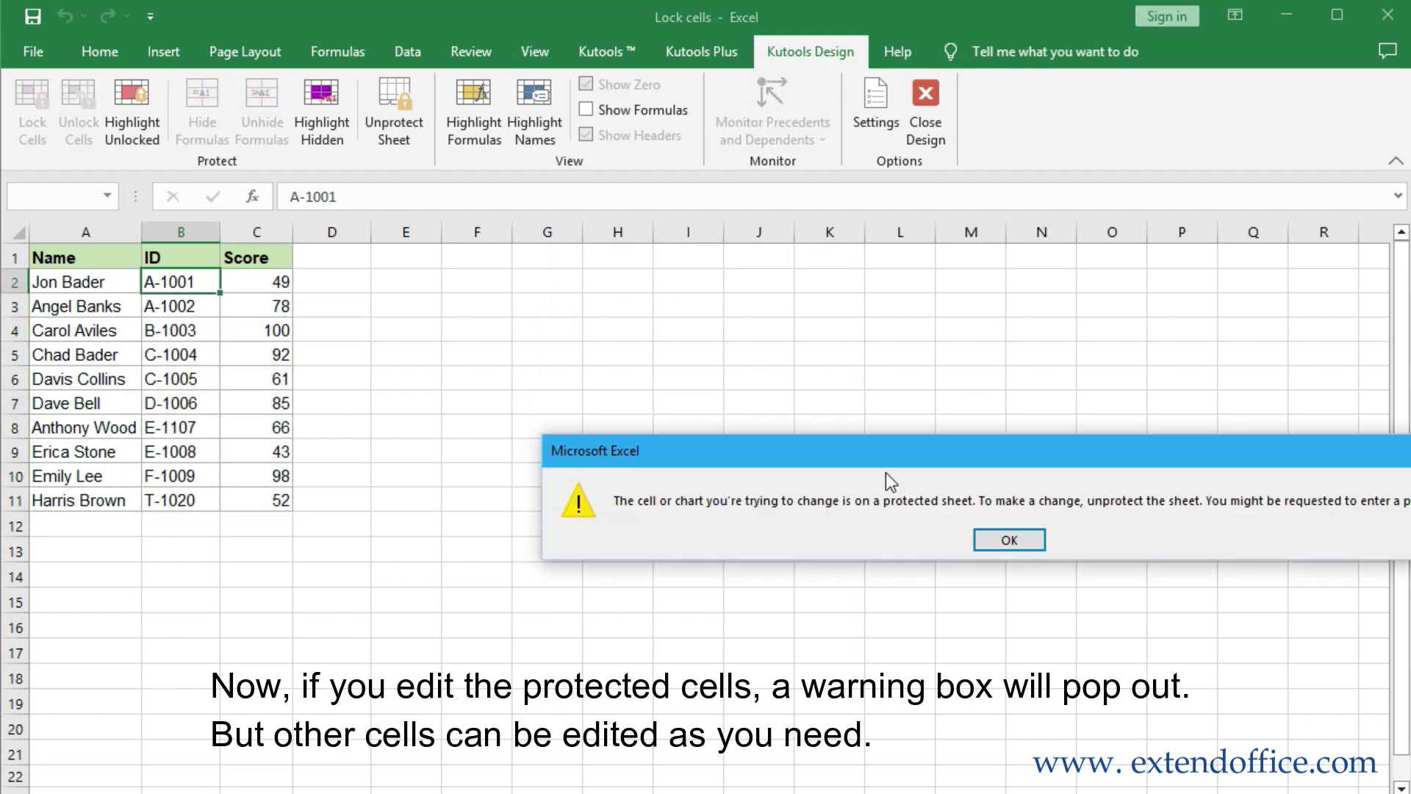
pyautogui.click(620, 448)
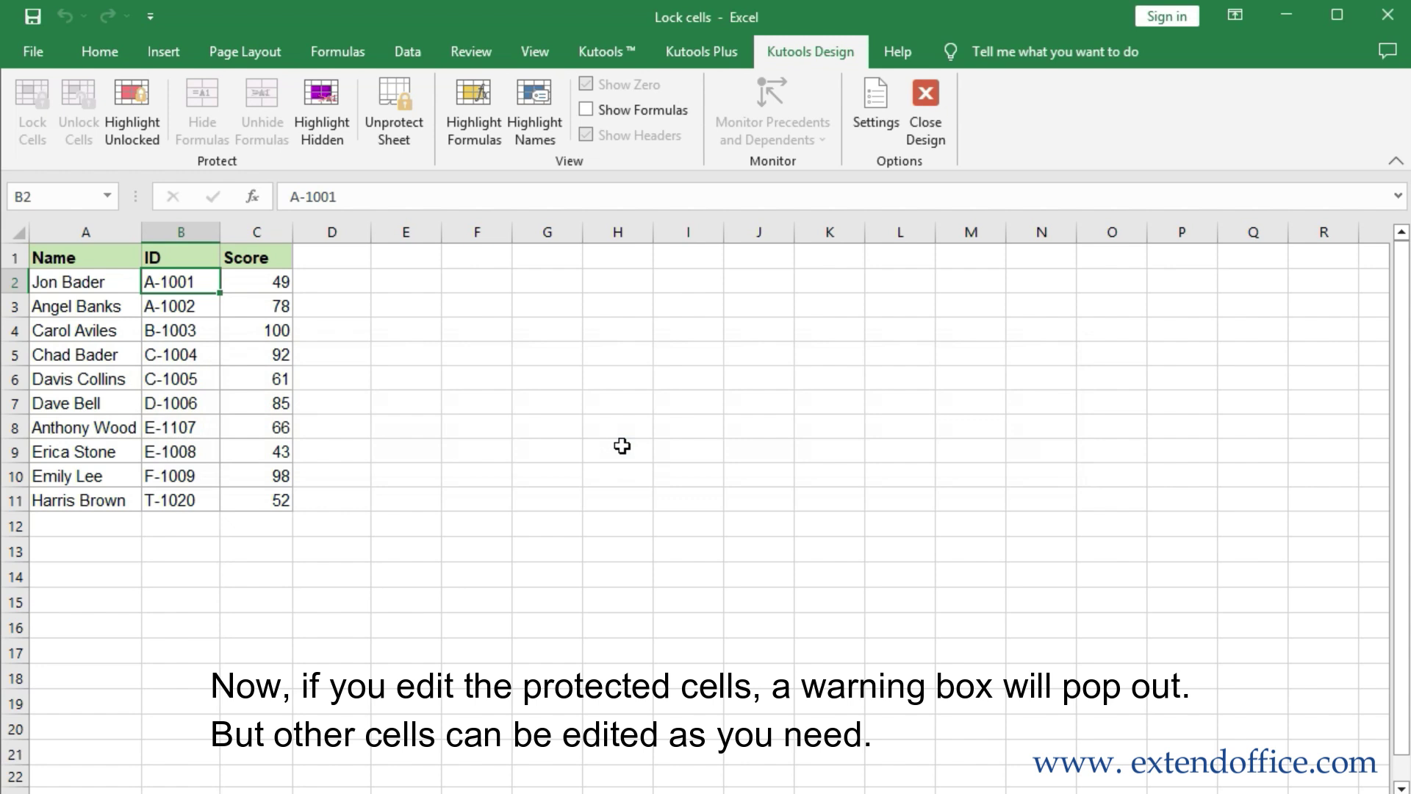
pyautogui.click(61, 380)
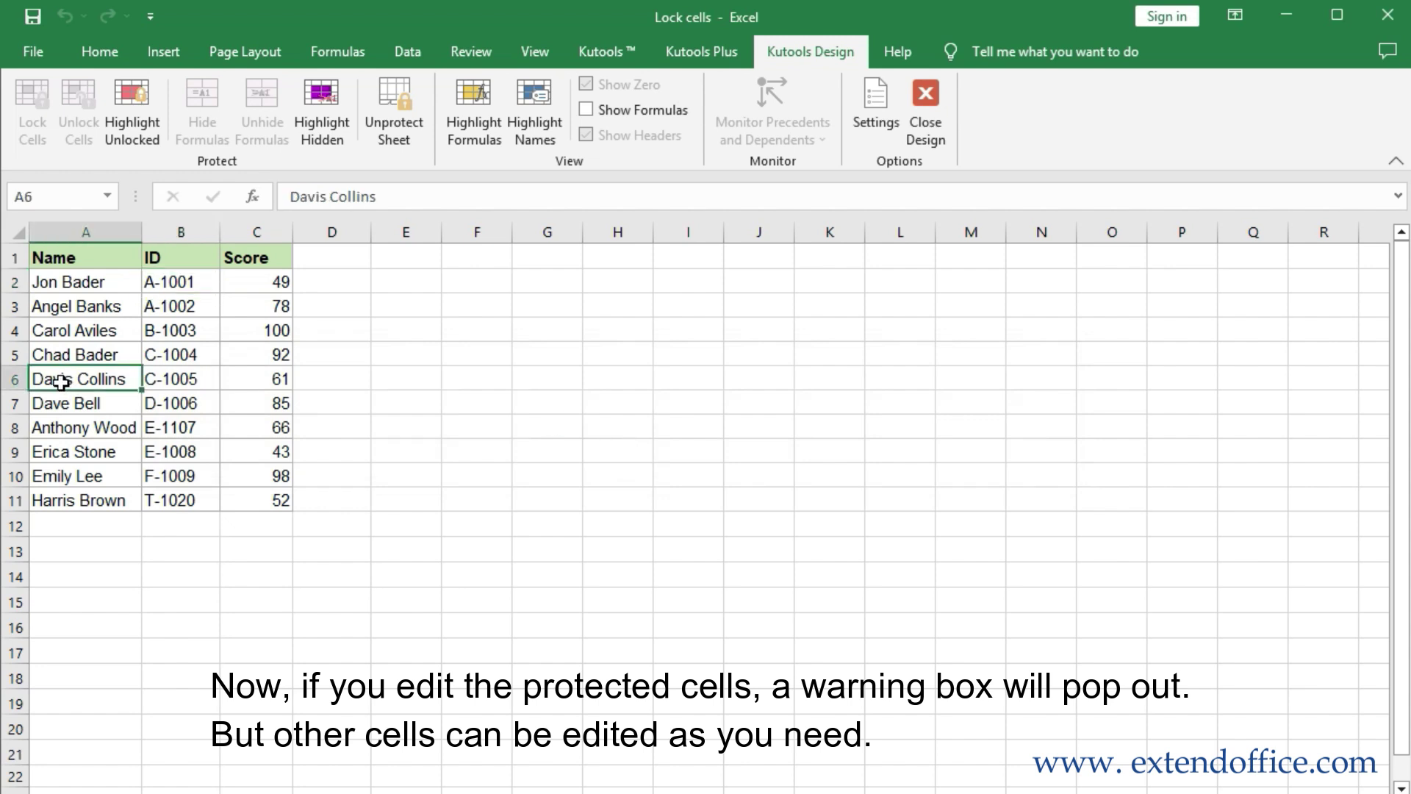
pyautogui.write('BBB')
pyautogui.click(432, 477)
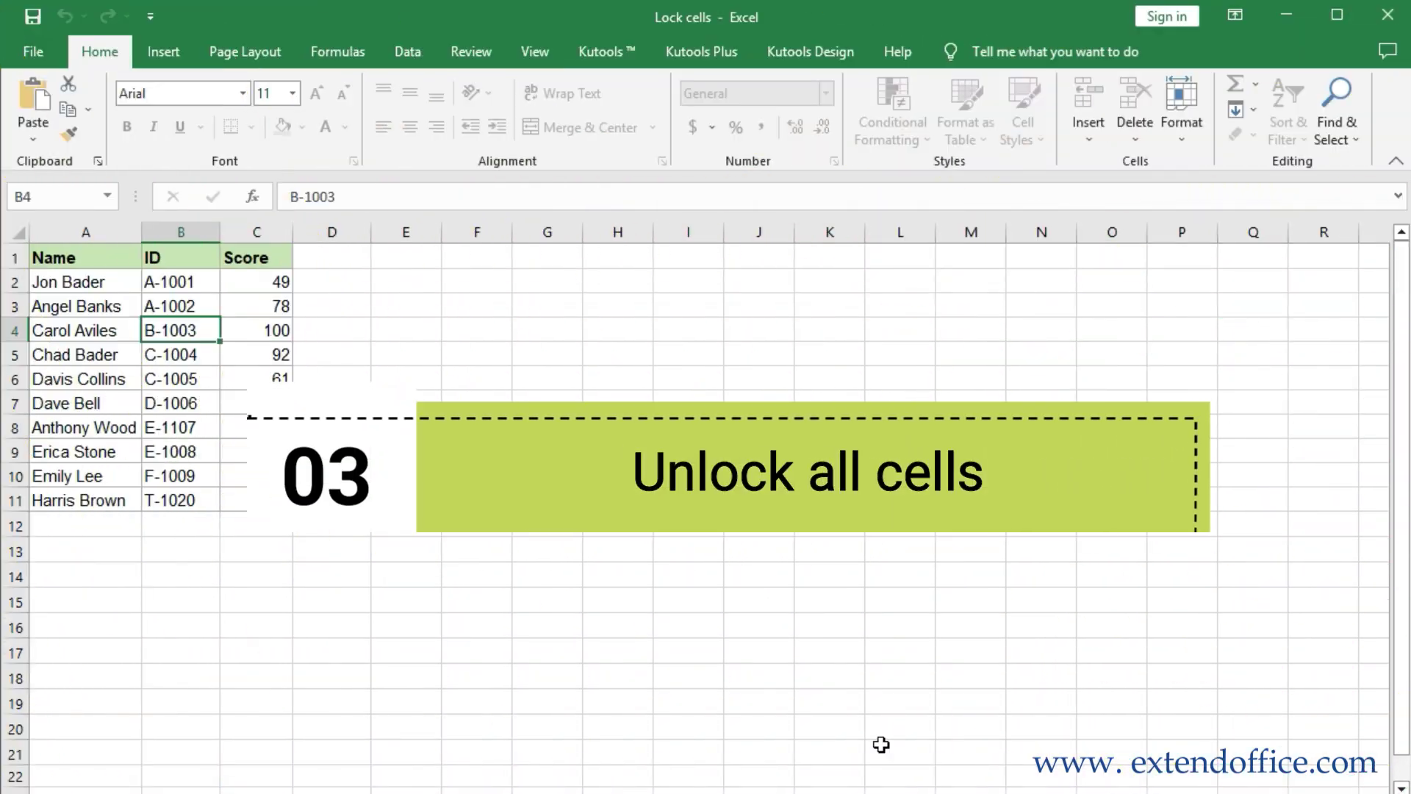
# Unprotect the sheet from the Review tab by entering its password
pyautogui.click(471, 52)
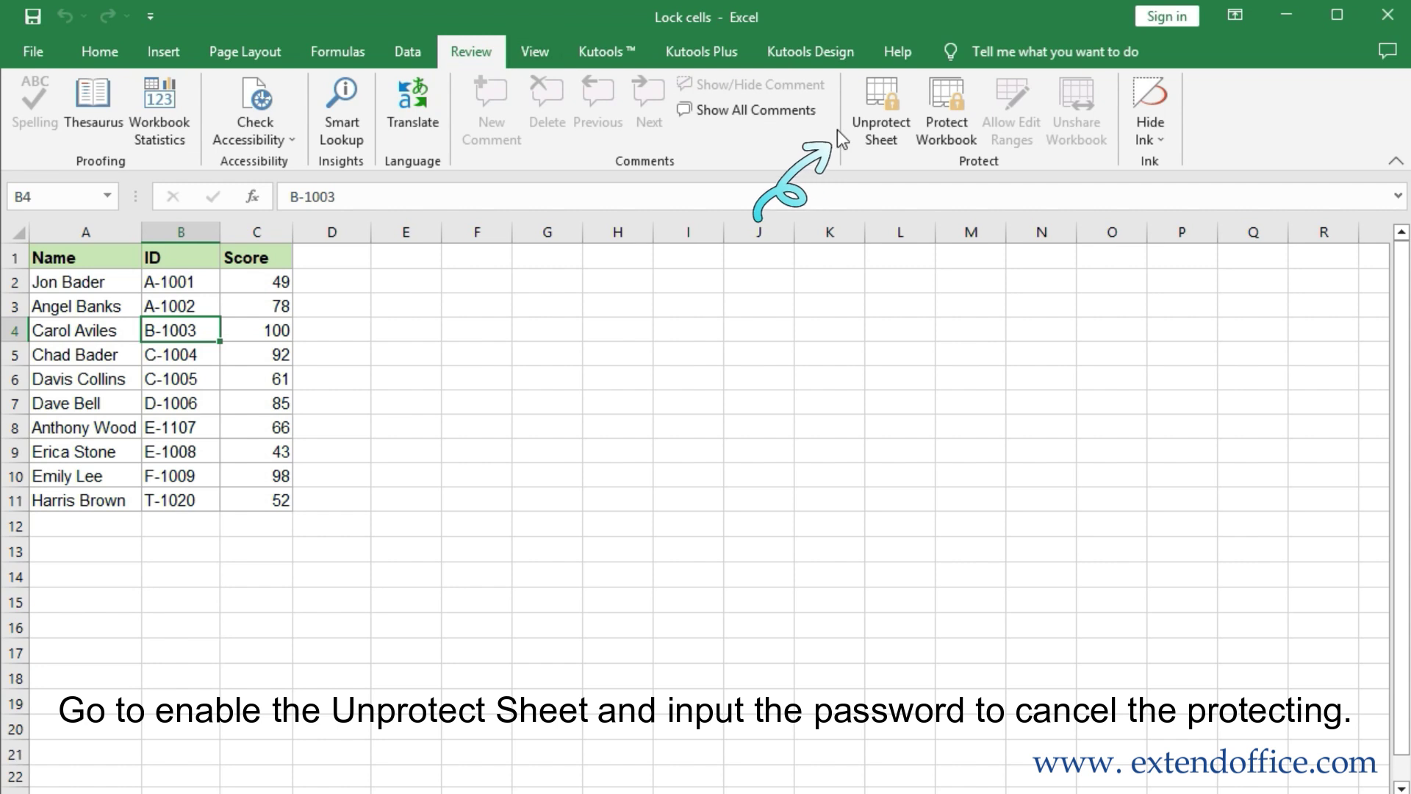
pyautogui.click(884, 139)
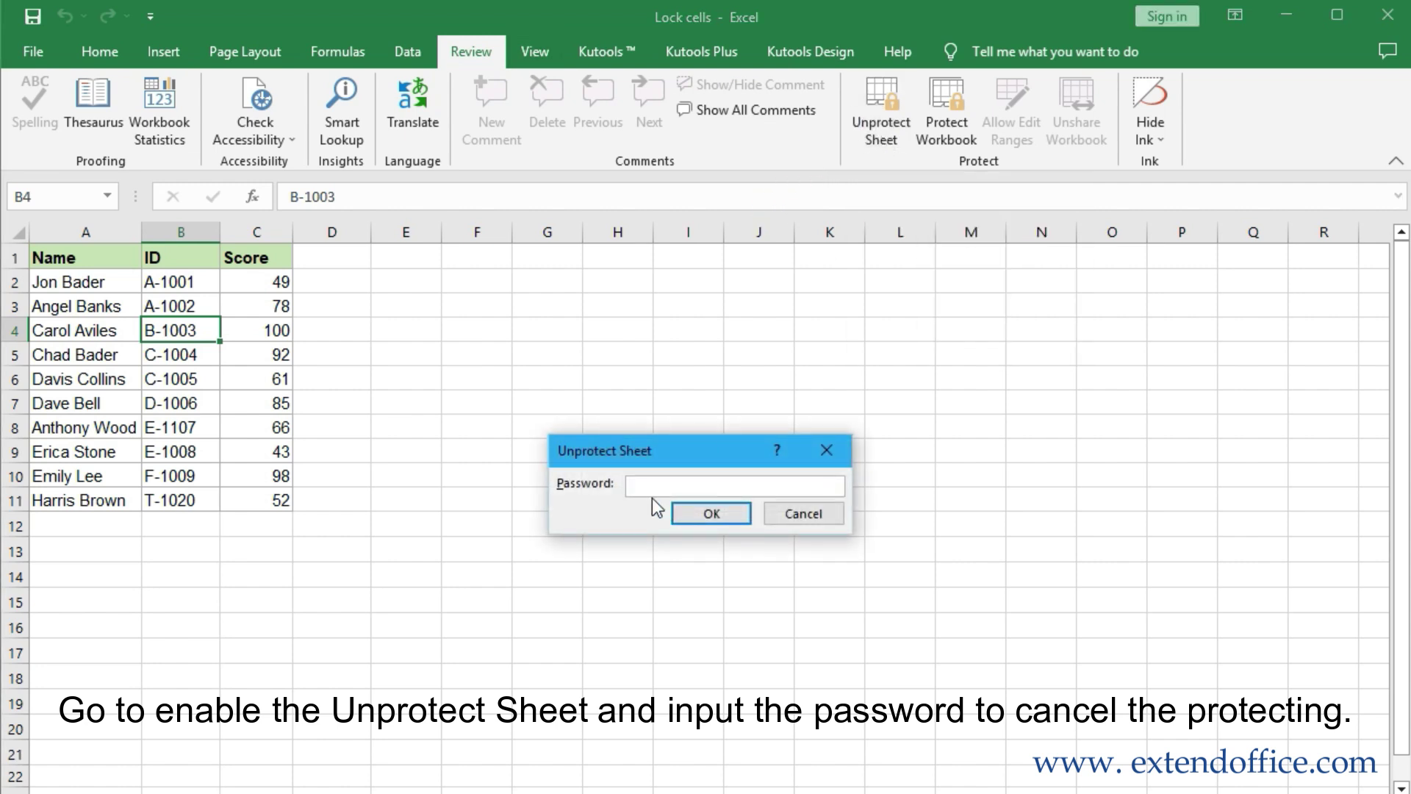
pyautogui.write('567')
pyautogui.click(712, 514)
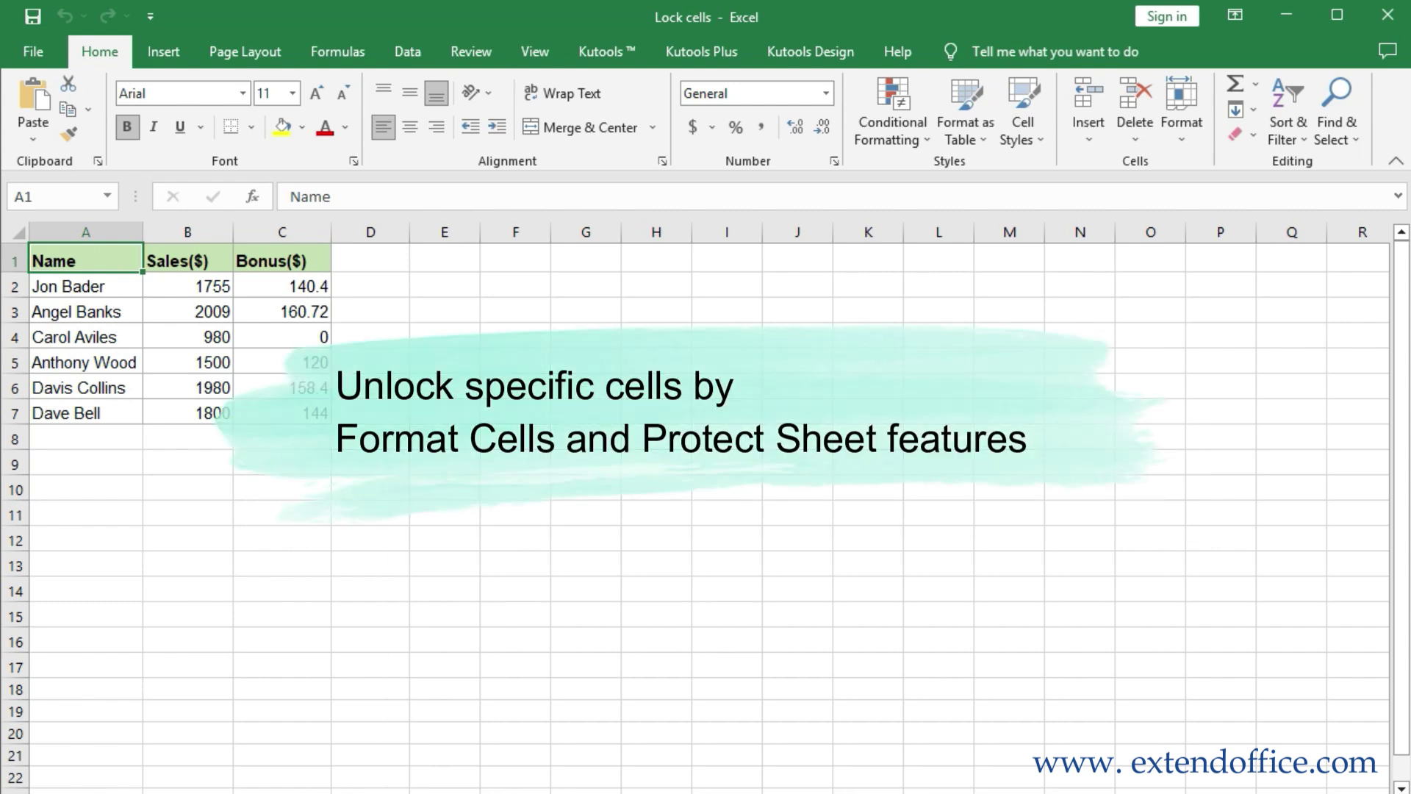
# Clear the Locked option for the Sales cells B2:B7 in Format Cells
pyautogui.moveTo(204, 283); pyautogui.dragTo(205, 409)
pyautogui.rightClick(200, 305)
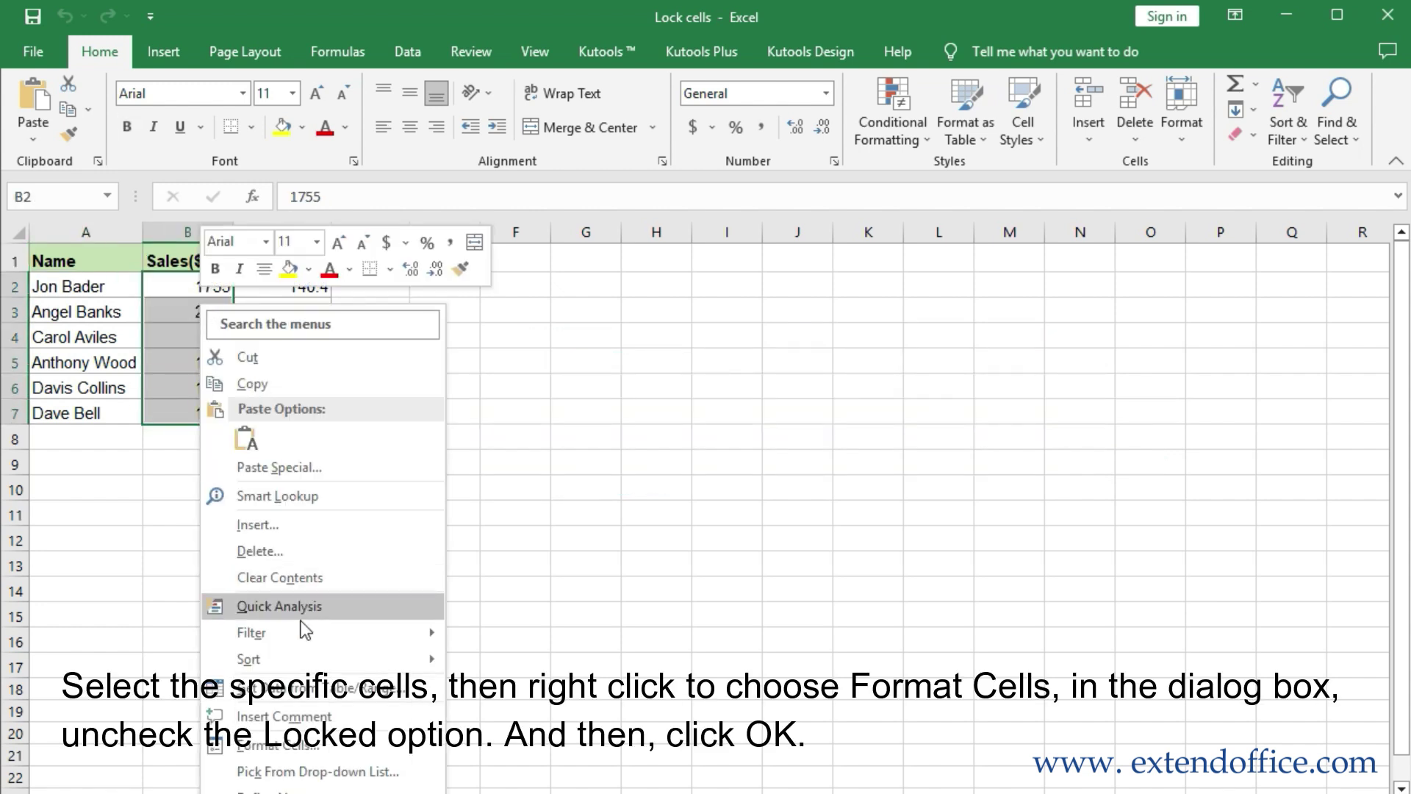
pyautogui.click(297, 748)
pyautogui.moveTo(345, 414); pyautogui.dragTo(712, 257)
pyautogui.click(395, 325)
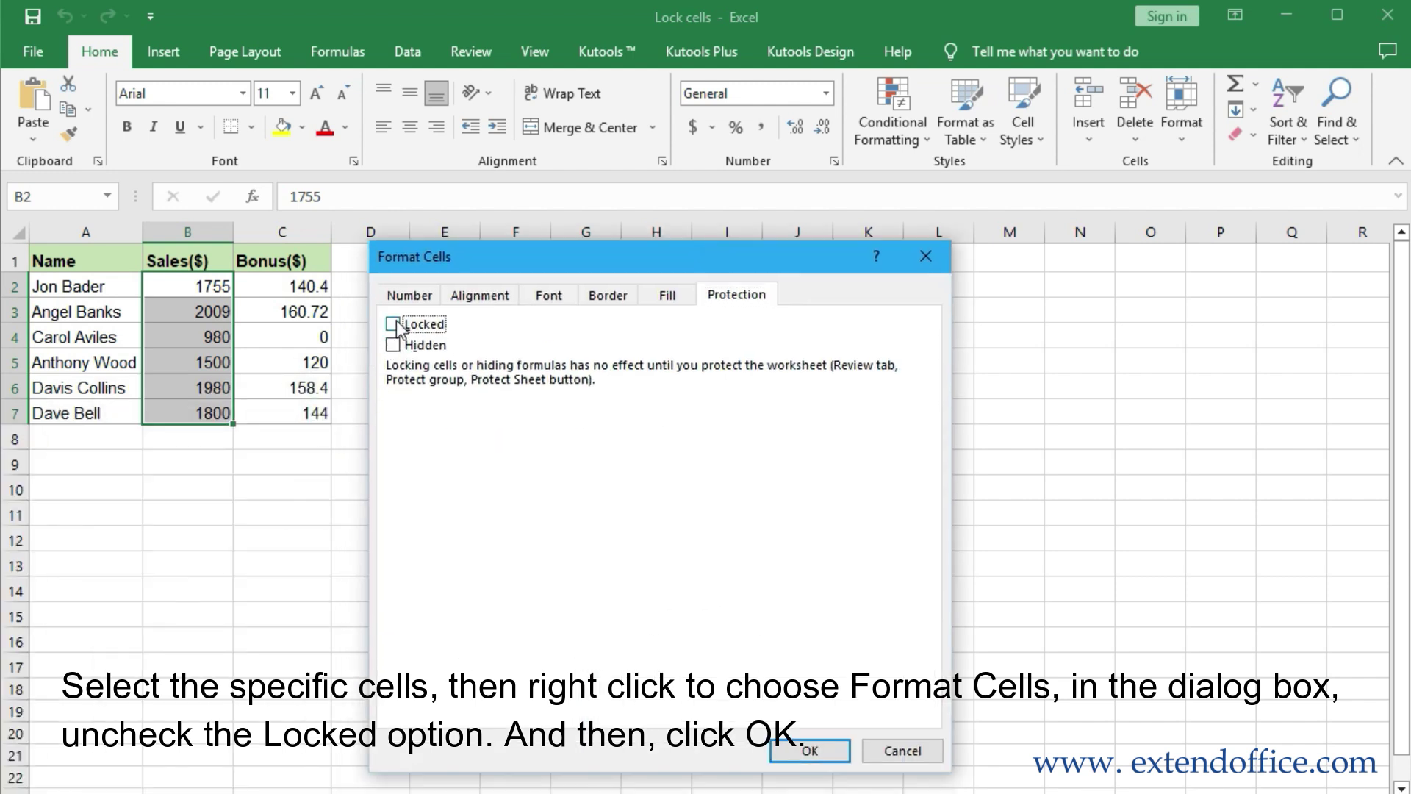
pyautogui.click(811, 750)
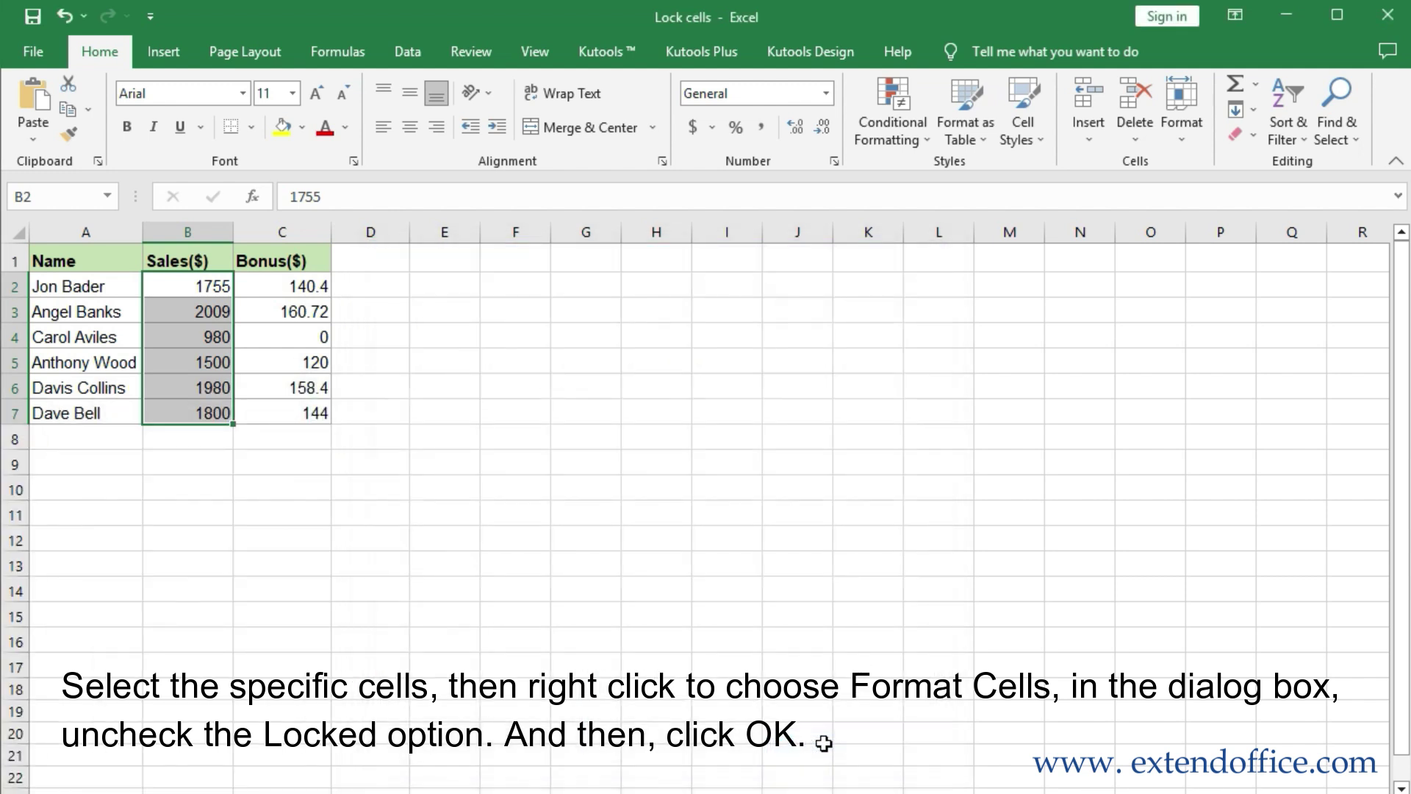
pyautogui.click(474, 51)
# Protect the sheet with a password, entering it twice
pyautogui.click(873, 121)
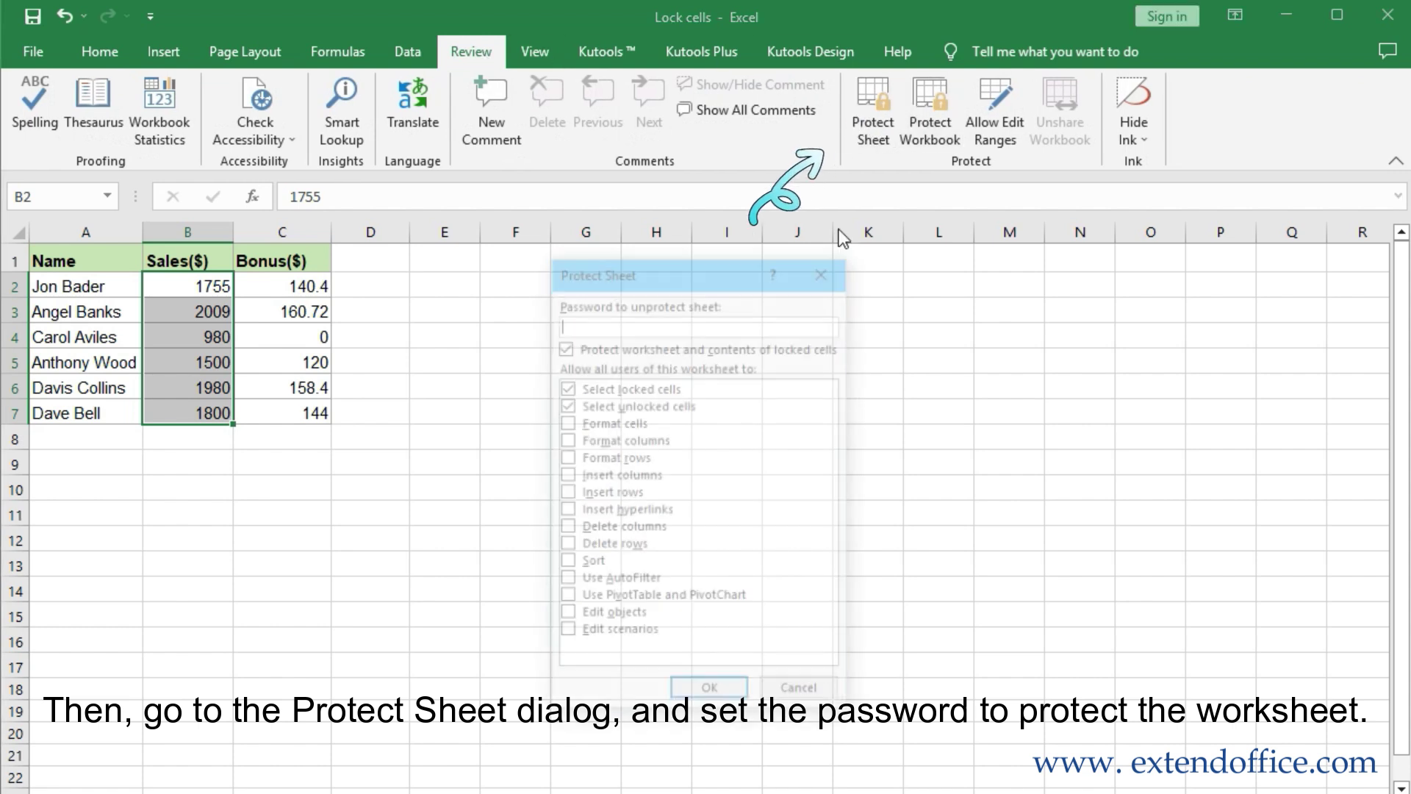
pyautogui.write('12')
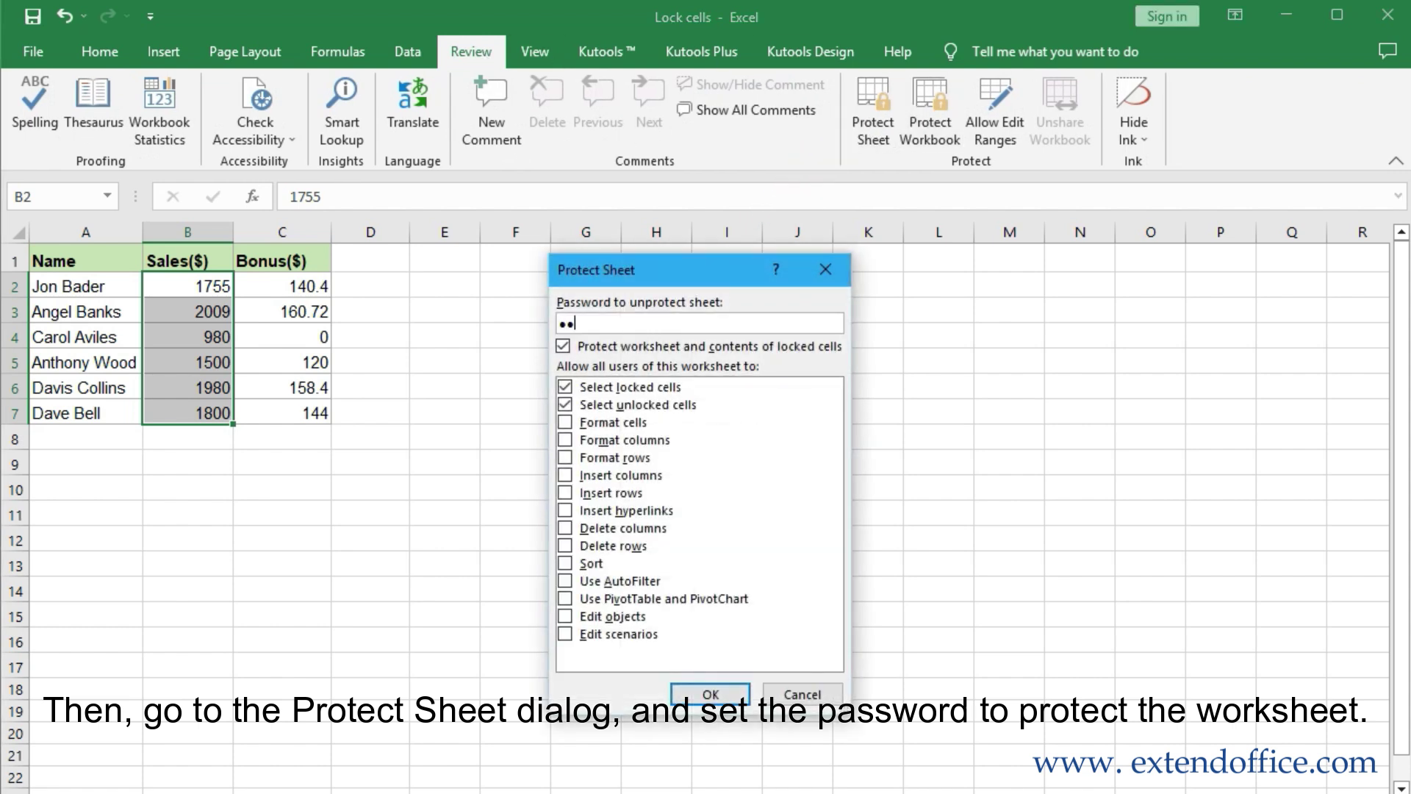
pyautogui.click(710, 694)
pyautogui.write('1')
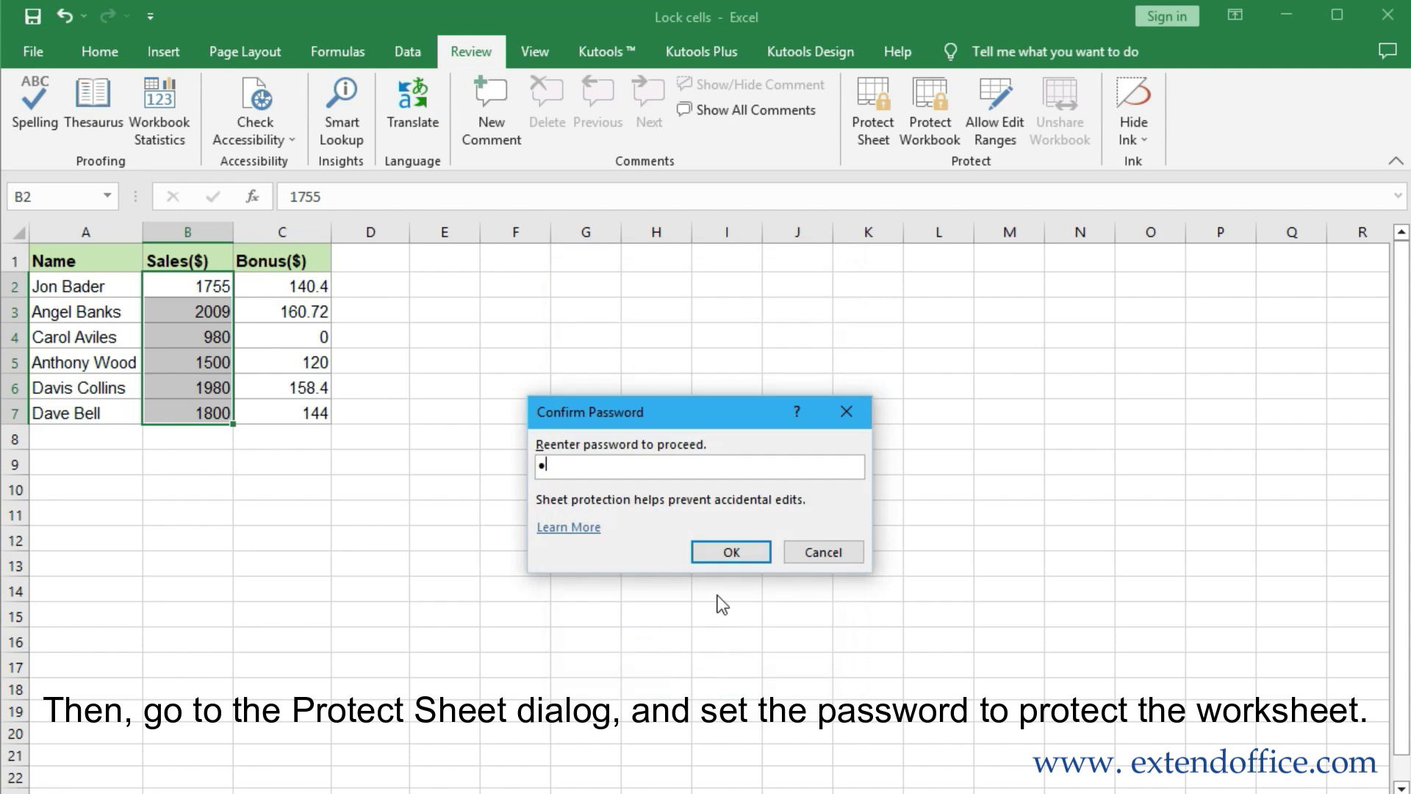
pyautogui.click(731, 554)
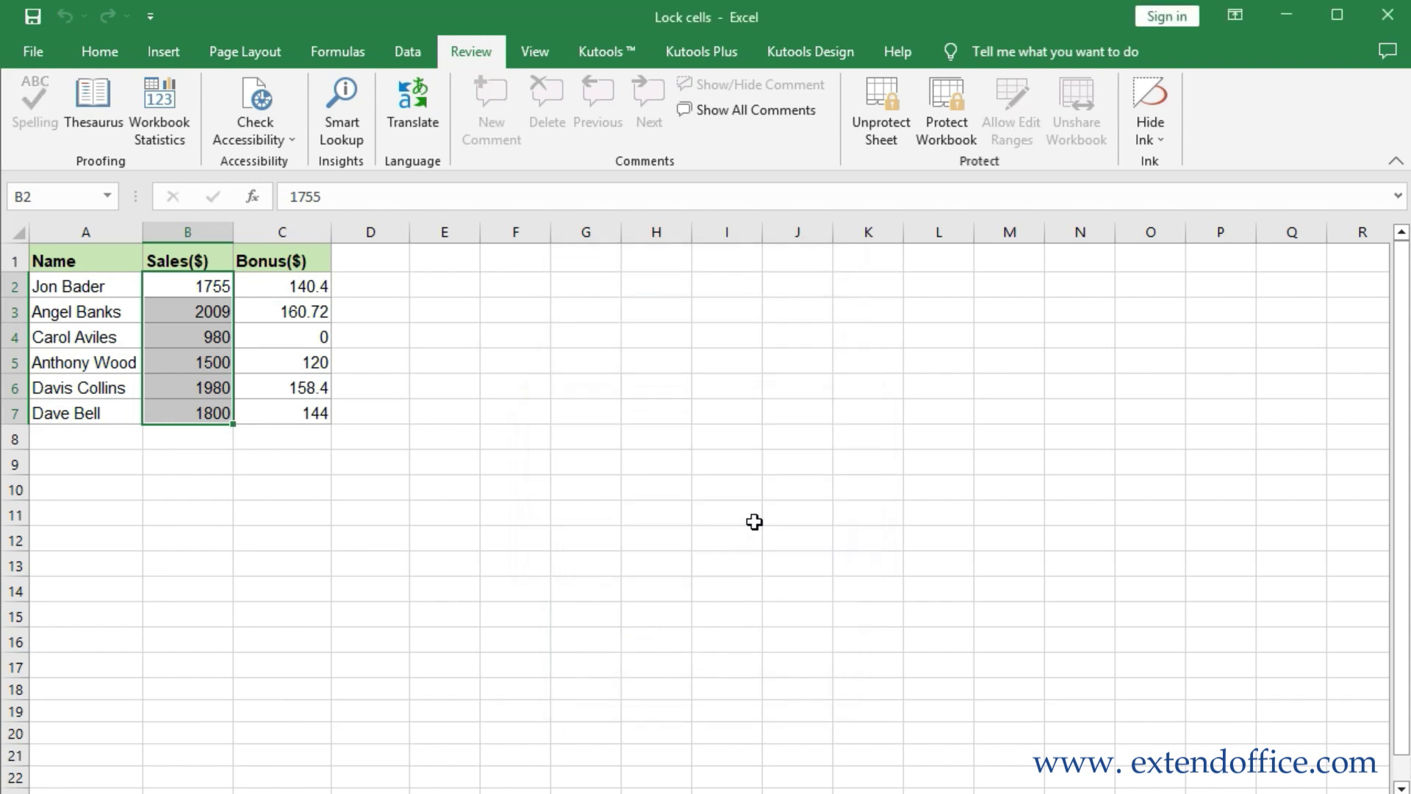
# Enter 678 in Sales cell B2, then confirm Name cell A2 is blocked
pyautogui.click(181, 283)
pyautogui.write('678')
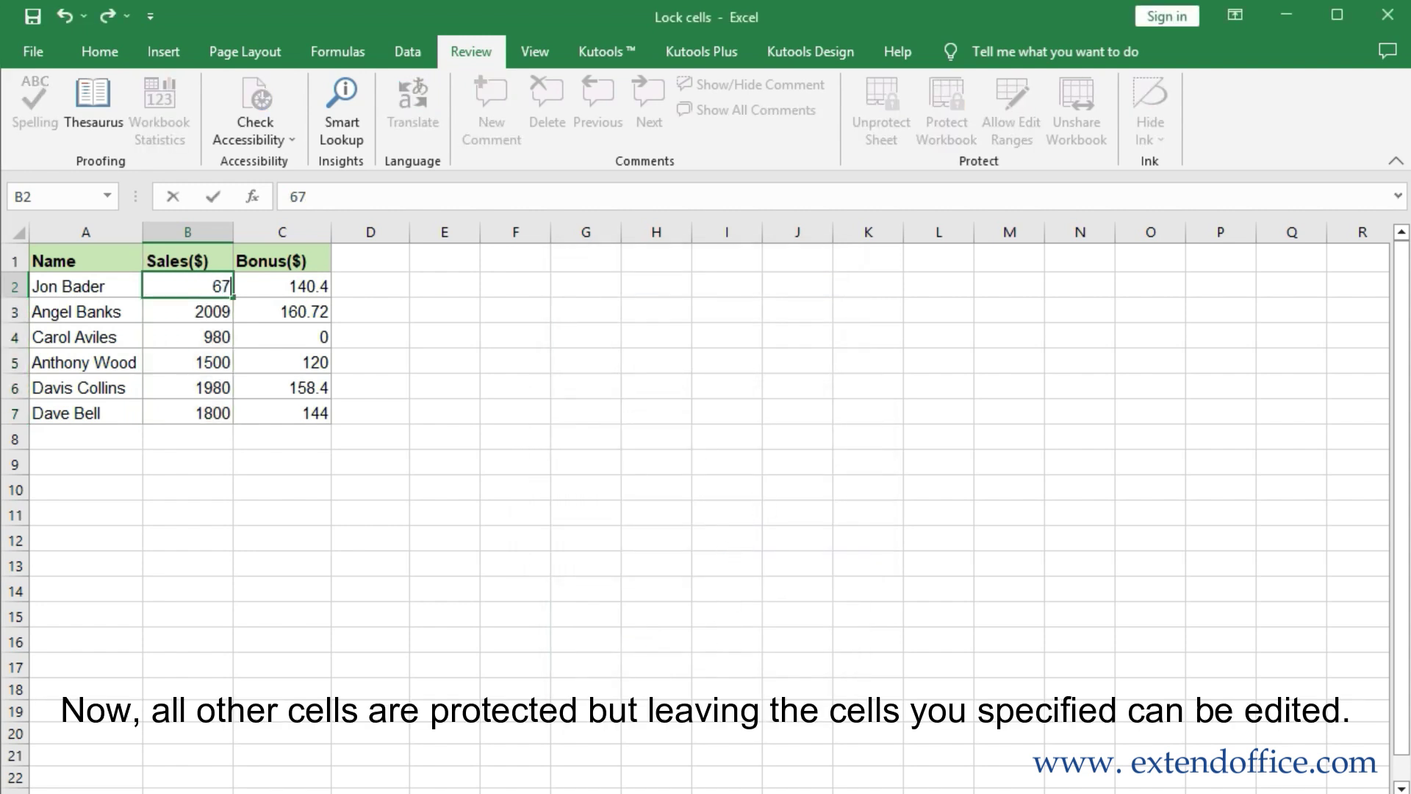
pyautogui.press('Return')
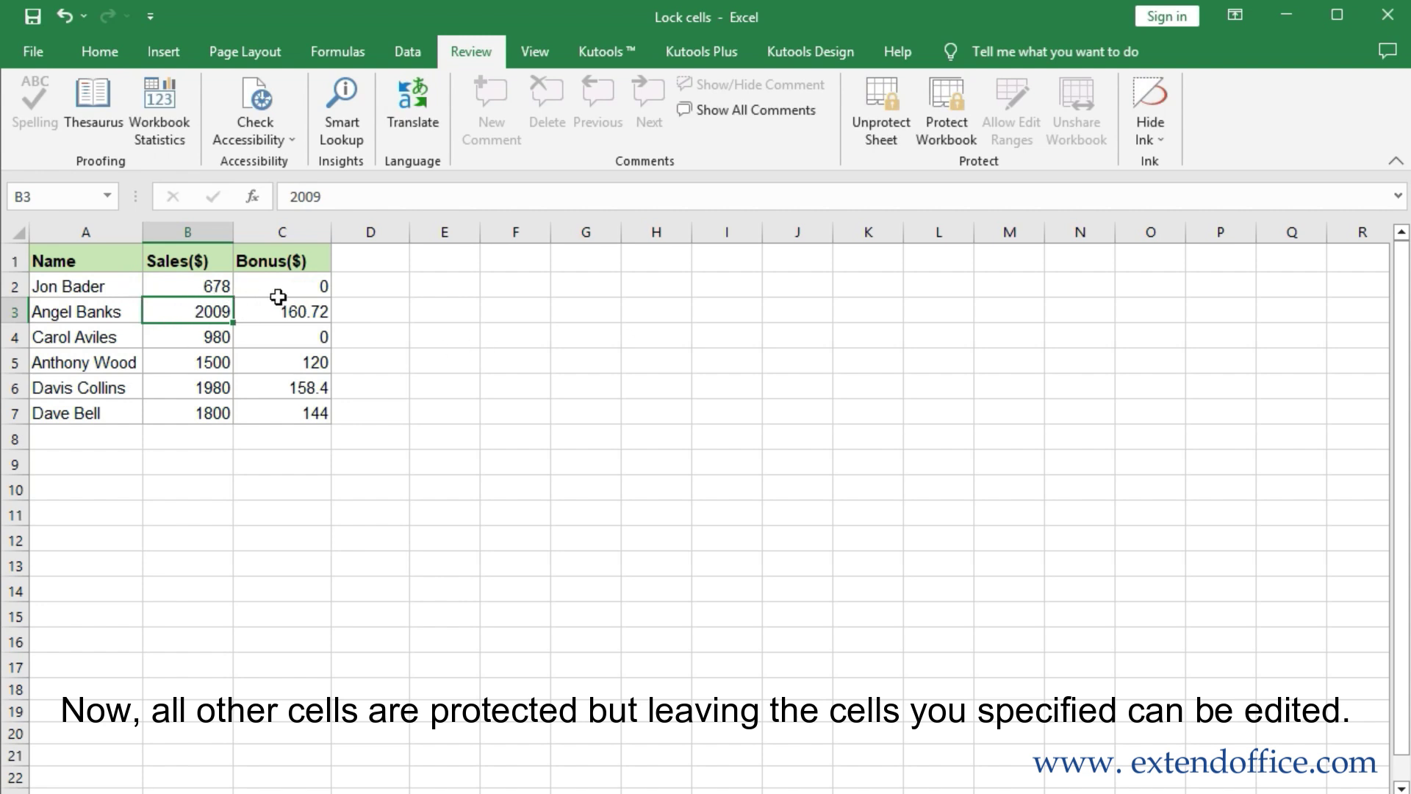
pyautogui.click(111, 286)
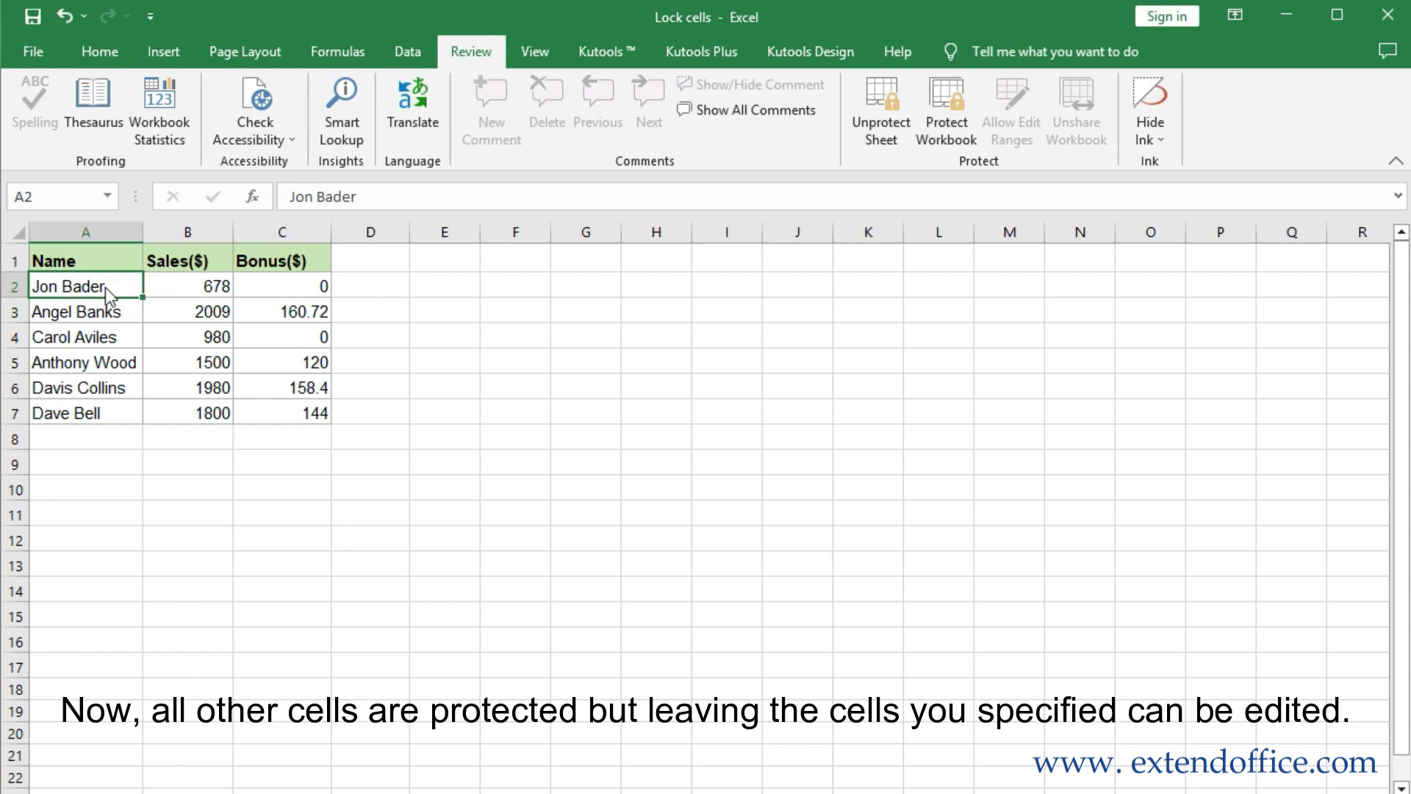
pyautogui.doubleClick(108, 290)
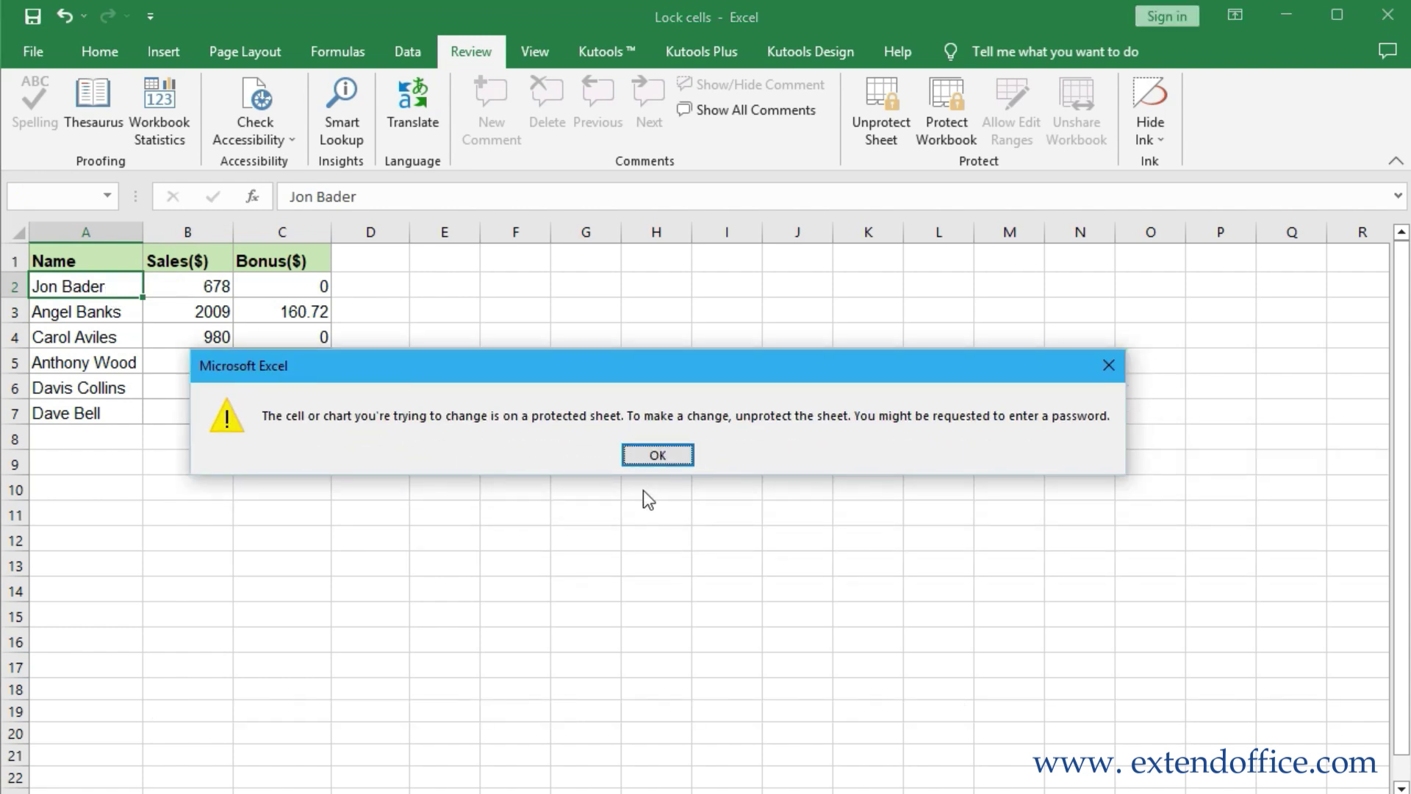
pyautogui.click(653, 452)
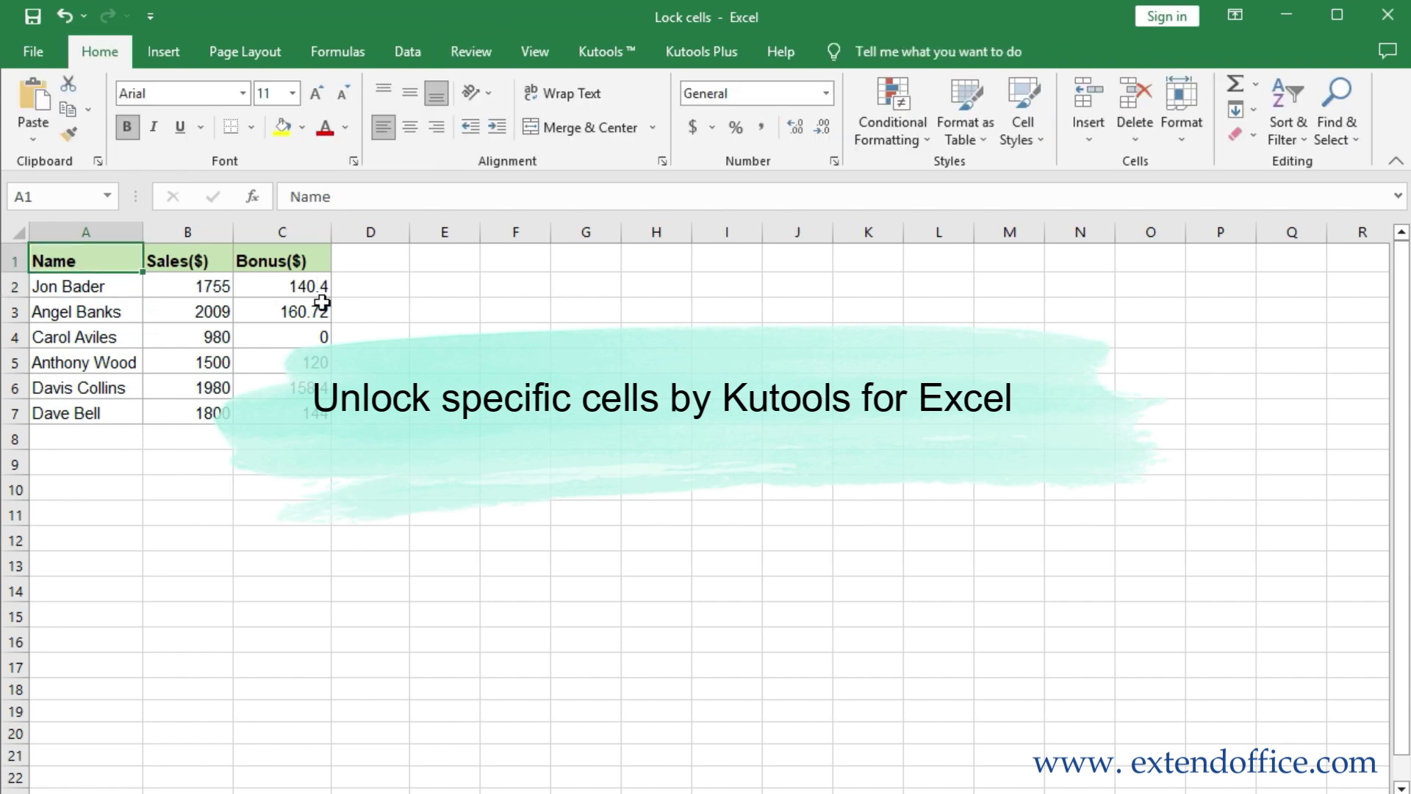
# Unlock the Sales cells B2:B7 with Kutools Design's Unlock Cells
pyautogui.moveTo(197, 283); pyautogui.dragTo(207, 411)
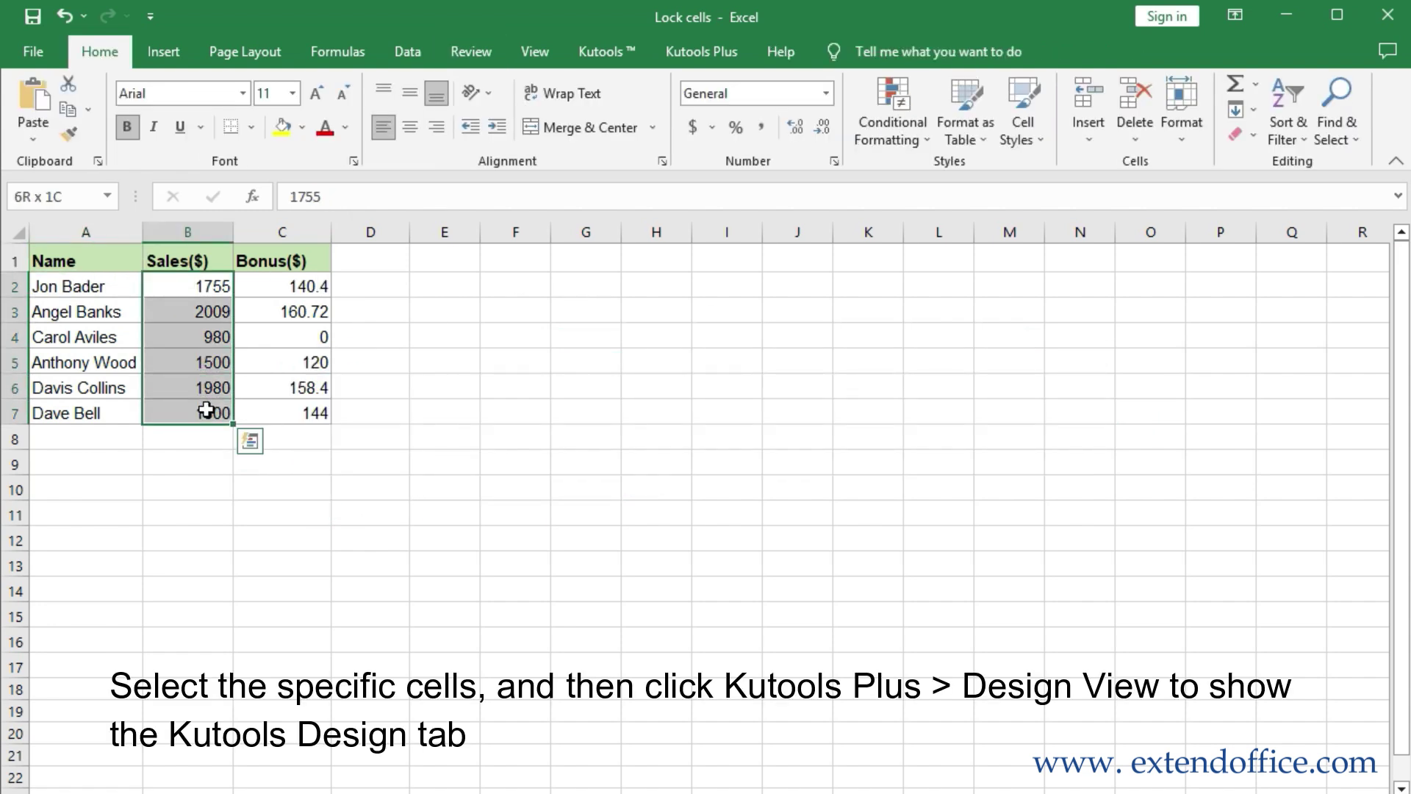
pyautogui.click(703, 52)
pyautogui.click(426, 123)
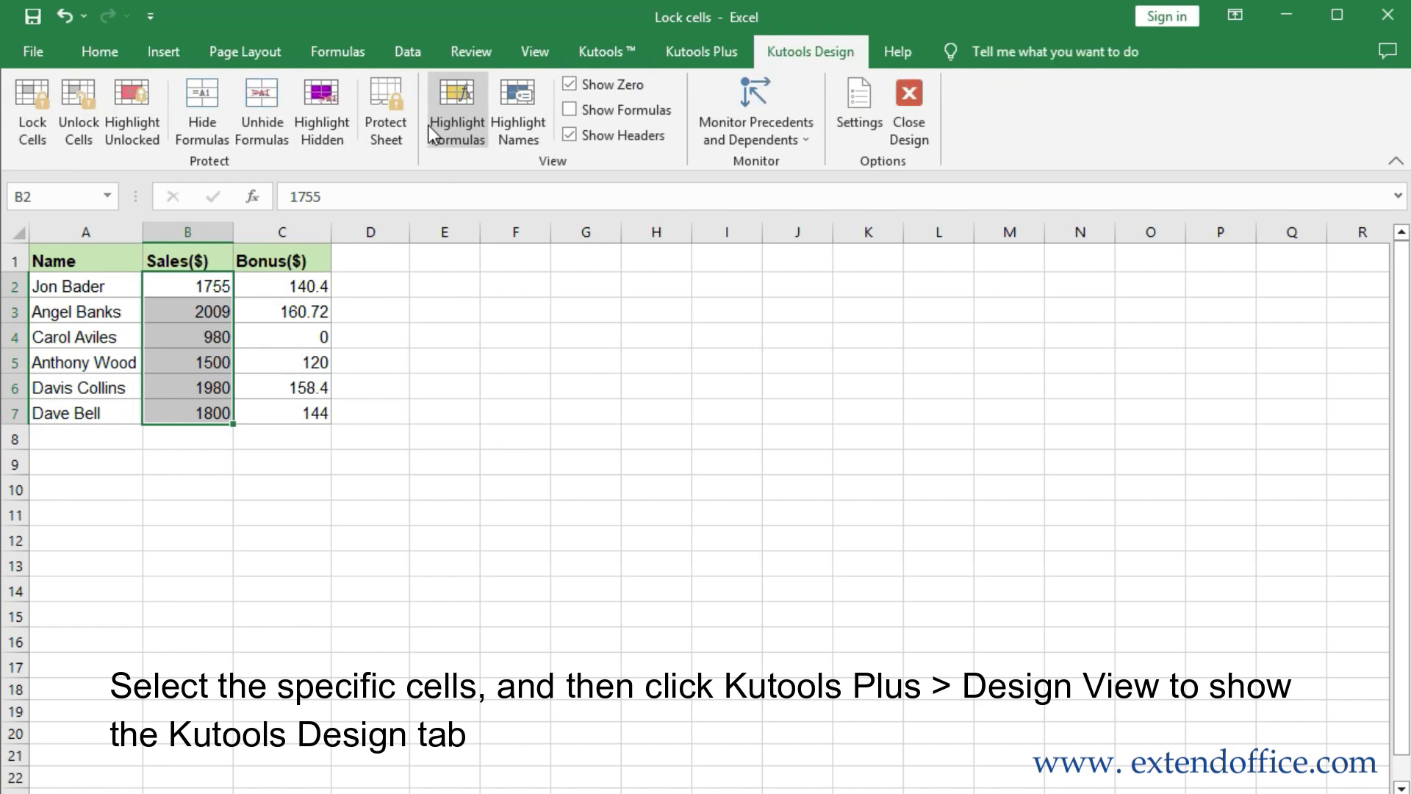
pyautogui.click(88, 130)
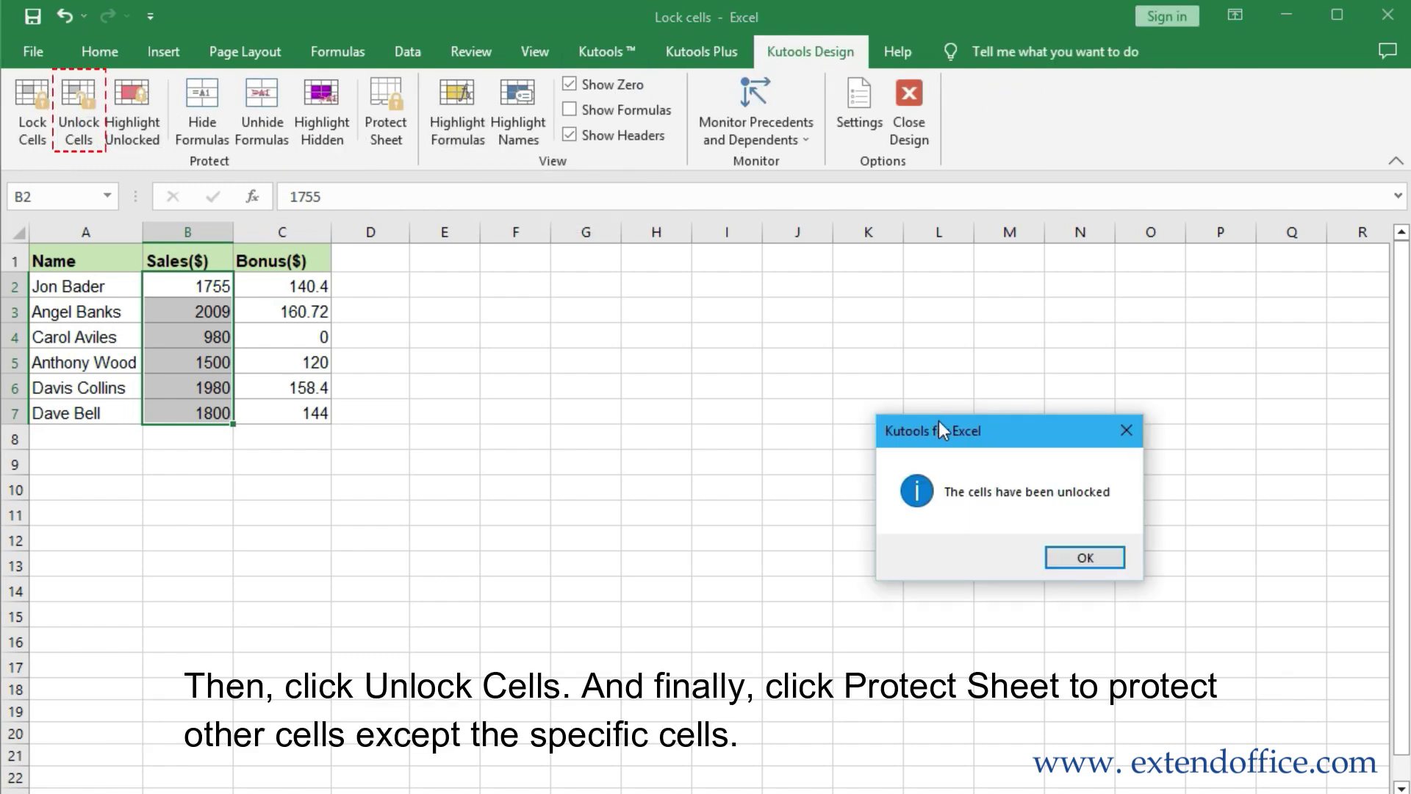
pyautogui.click(845, 461)
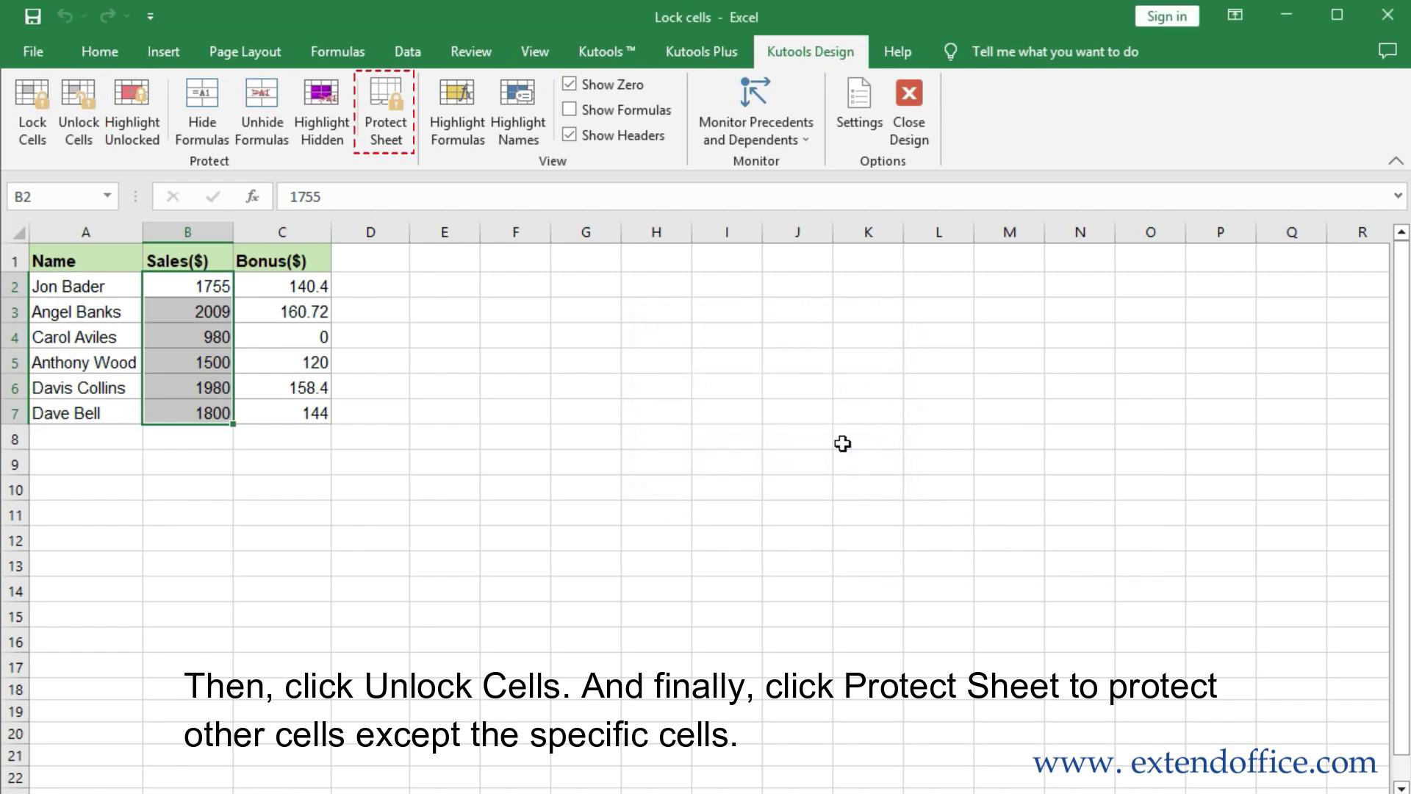
# Protect the sheet from Kutools Design with a confirmed password
pyautogui.click(403, 136)
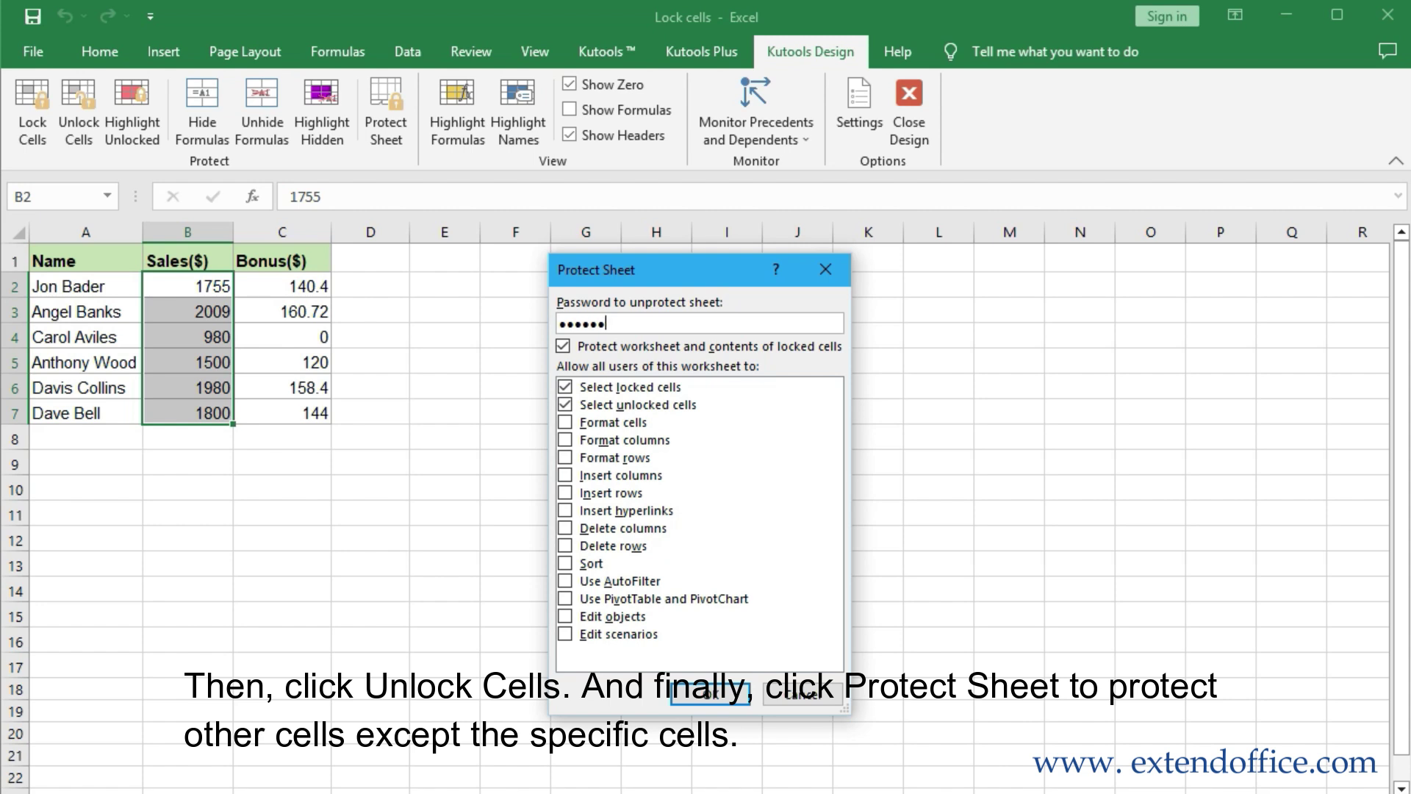
pyautogui.press('Return')
pyautogui.write('12')
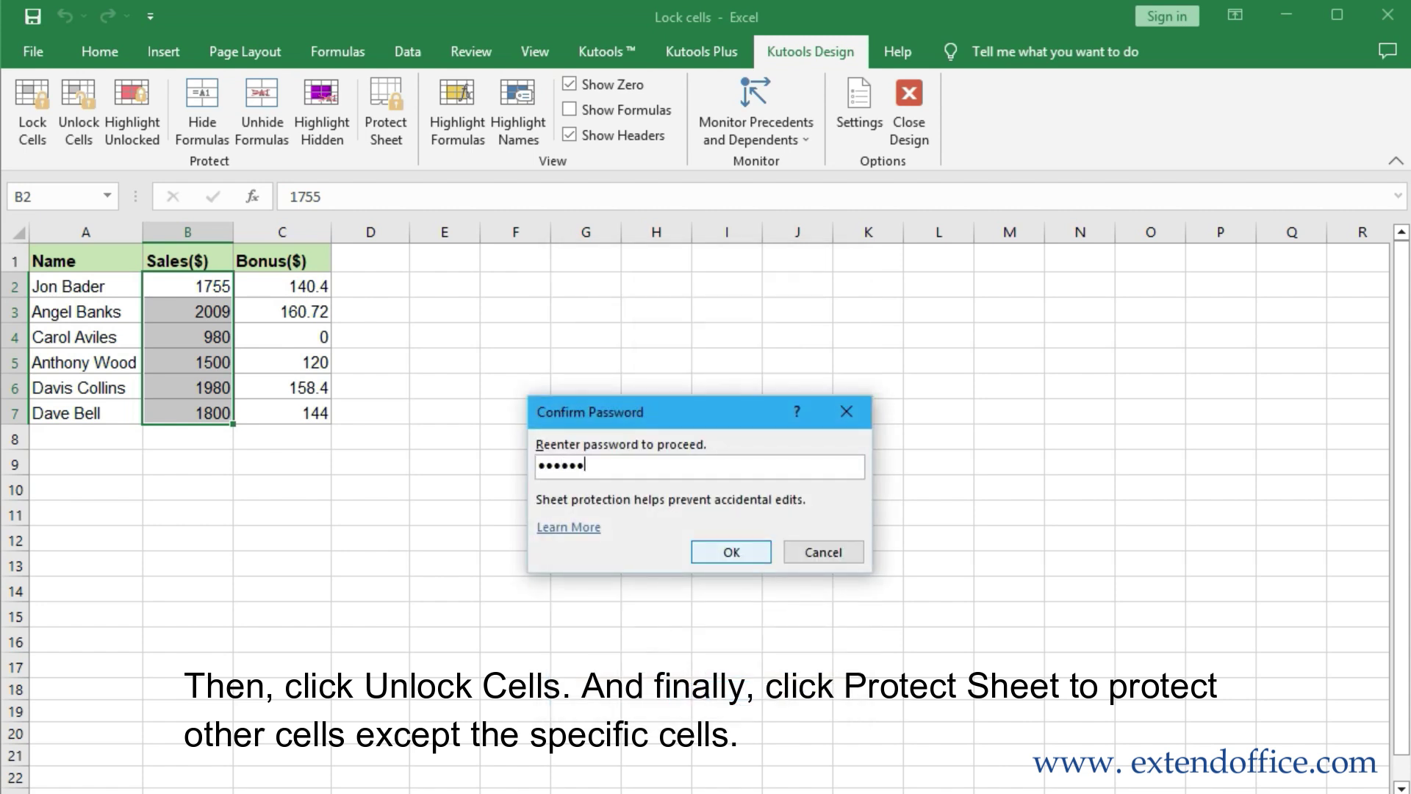
pyautogui.write('3456')
pyautogui.click(742, 561)
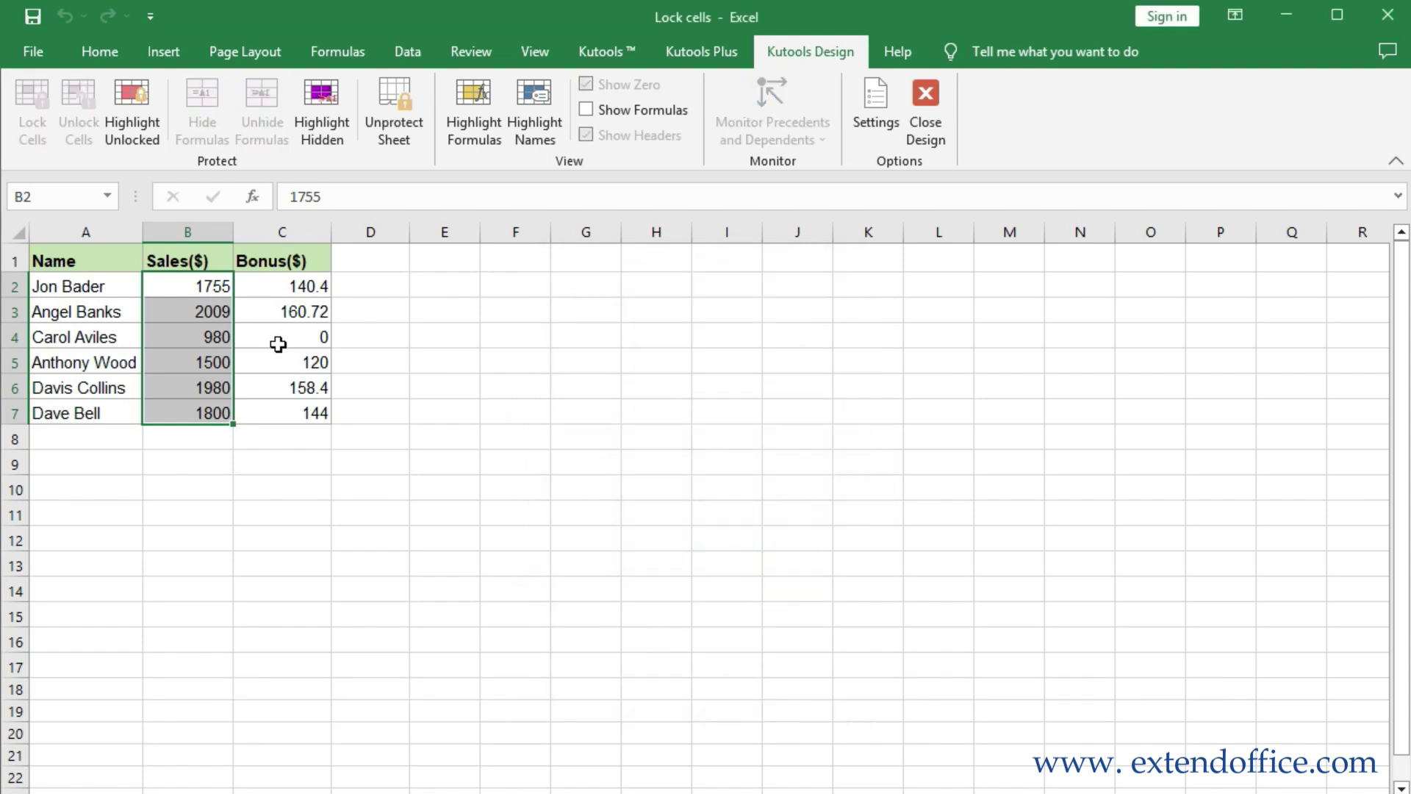
# Enter 67890 in Sales cell B2, then confirm Name cell A2 is blocked
pyautogui.click(191, 284)
pyautogui.write('67890')
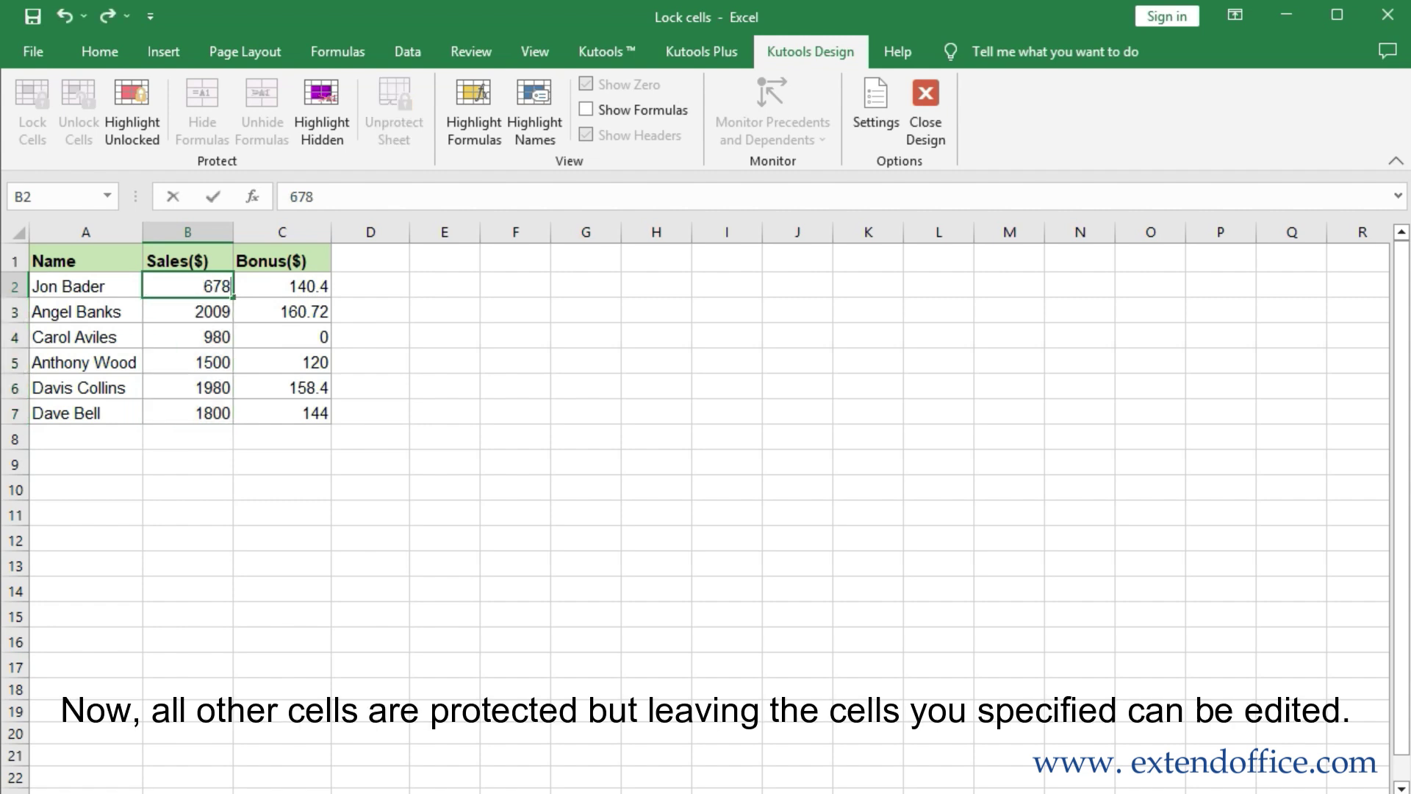
pyautogui.press('Return')
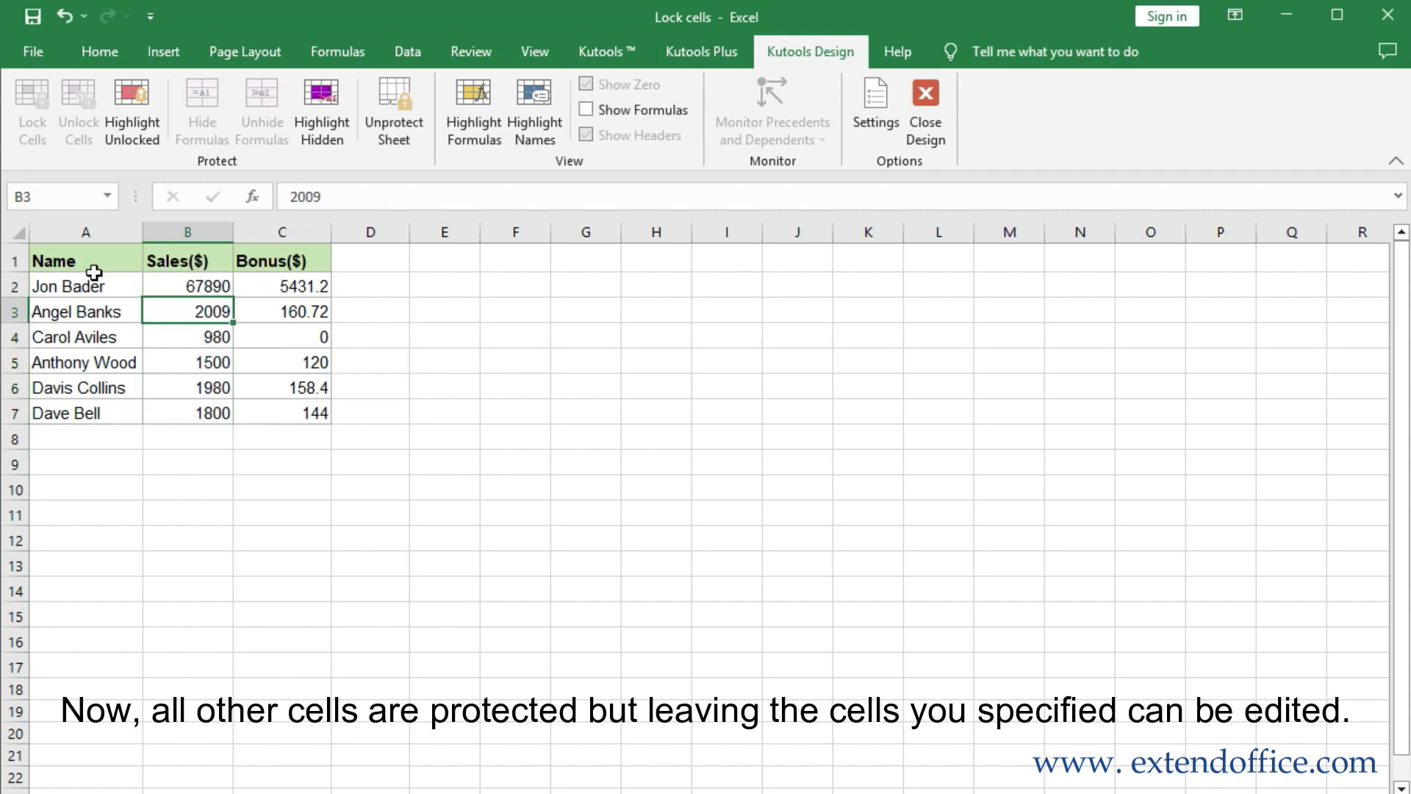
pyautogui.click(72, 287)
pyautogui.doubleClick(72, 287)
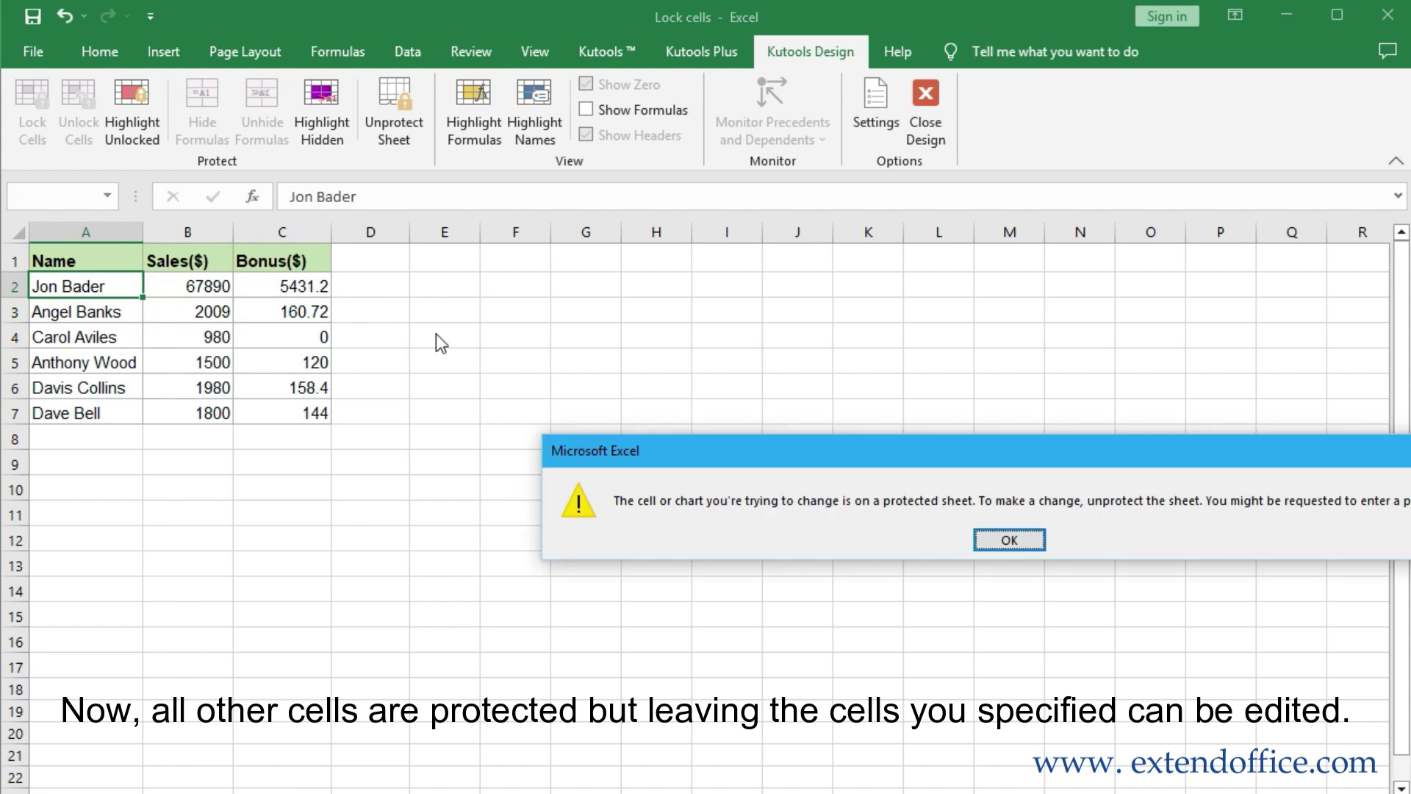
pyautogui.moveTo(631, 448); pyautogui.dragTo(312, 316)
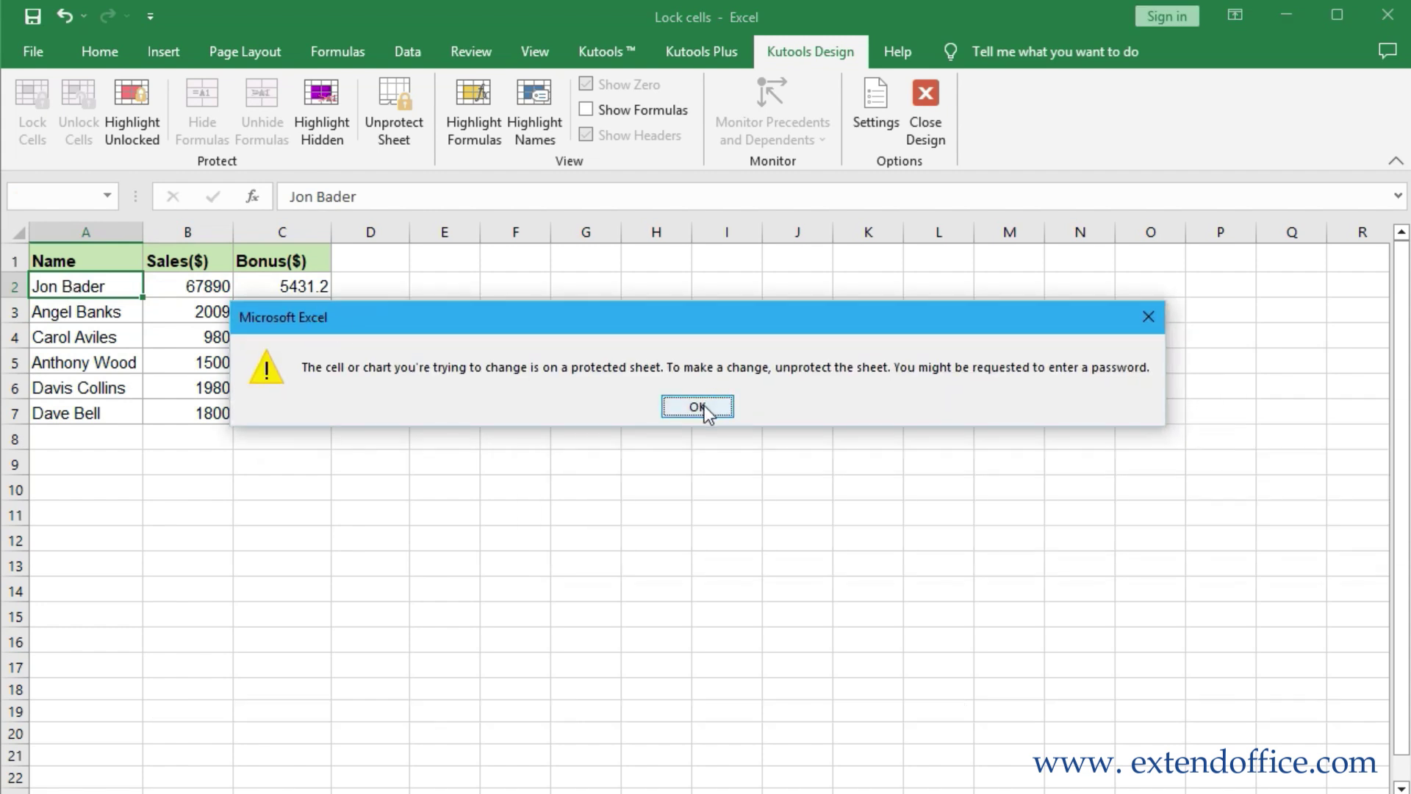
pyautogui.click(703, 405)
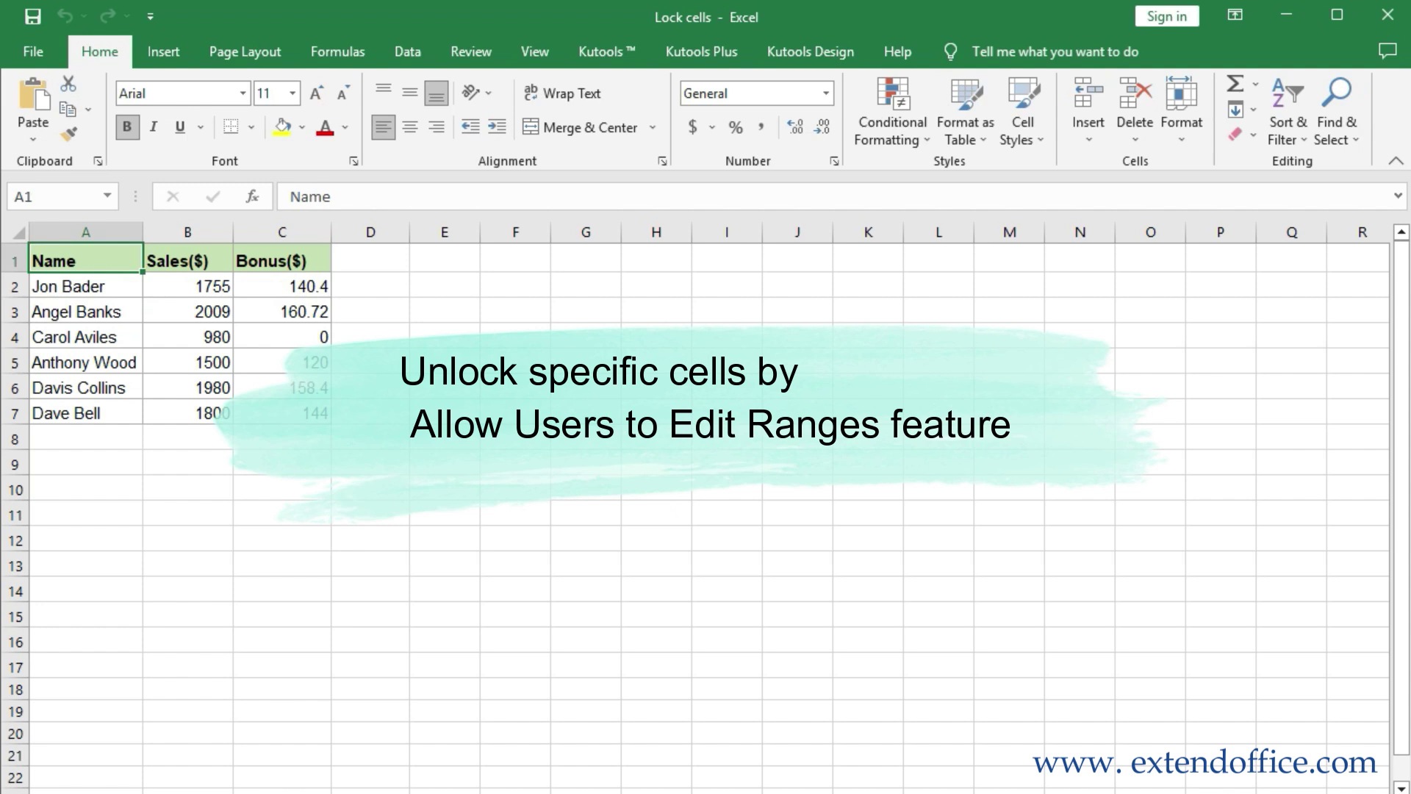
# Add a password-protected editable range named Sales referring to B2:B7
pyautogui.click(489, 65)
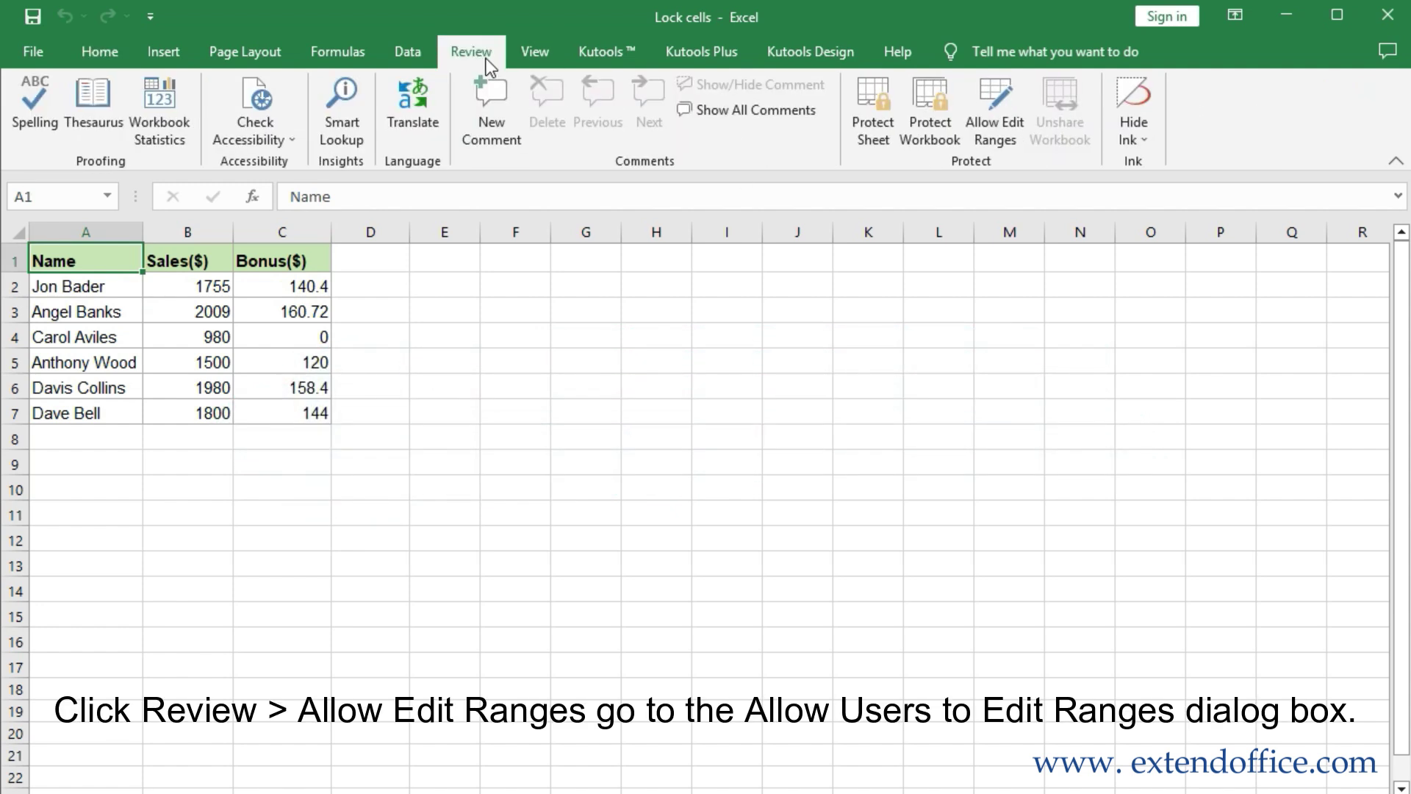
pyautogui.click(994, 126)
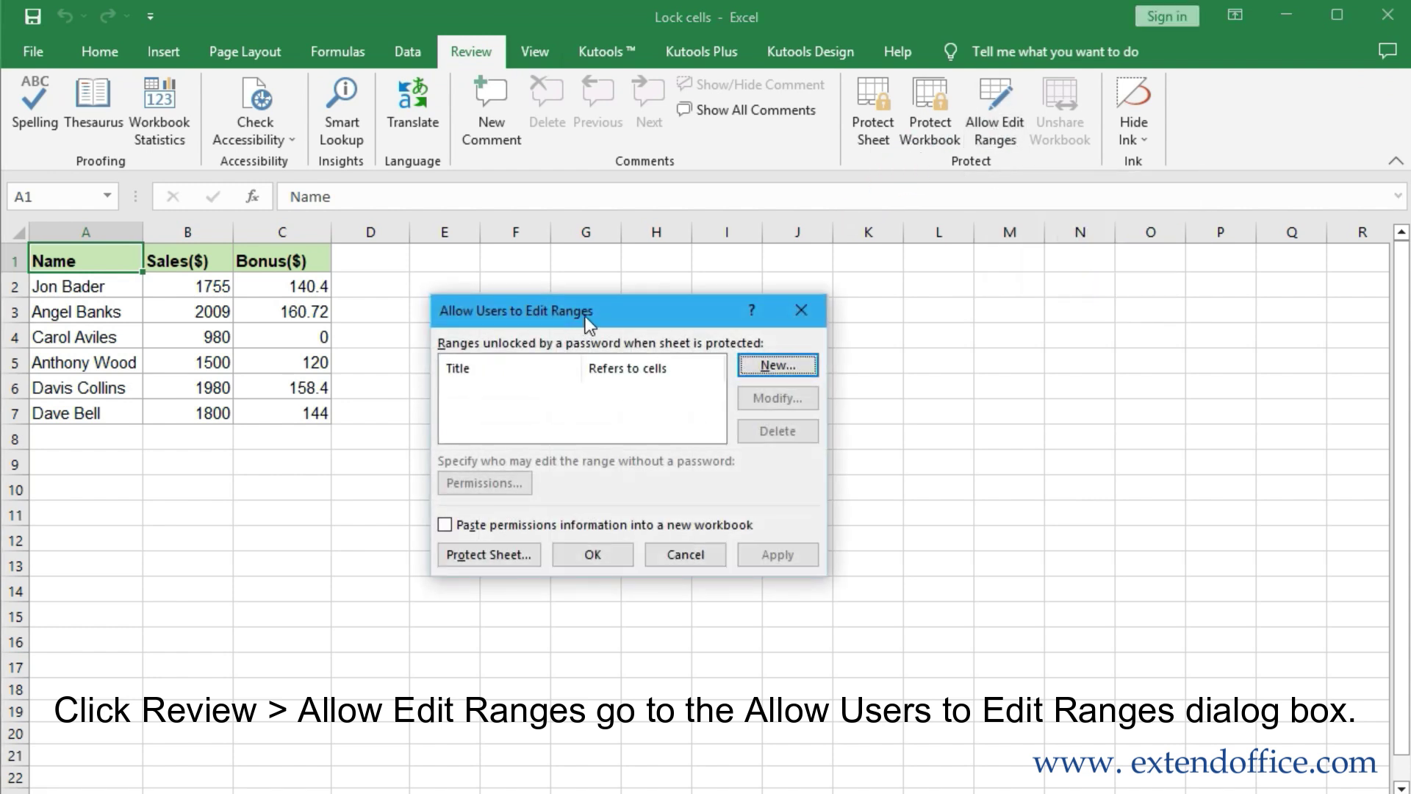
pyautogui.moveTo(585, 316); pyautogui.dragTo(570, 300)
pyautogui.click(753, 348)
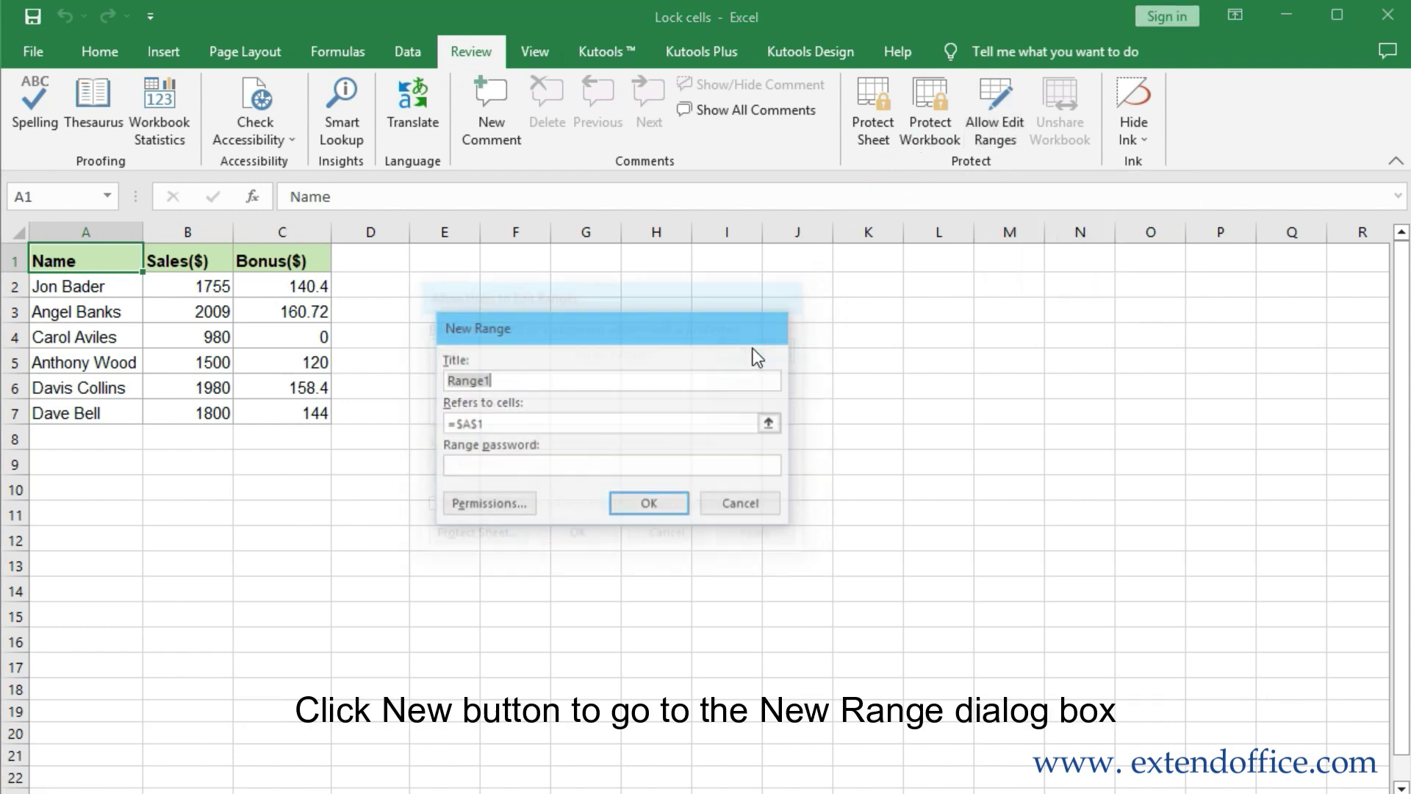
pyautogui.write('Sales')
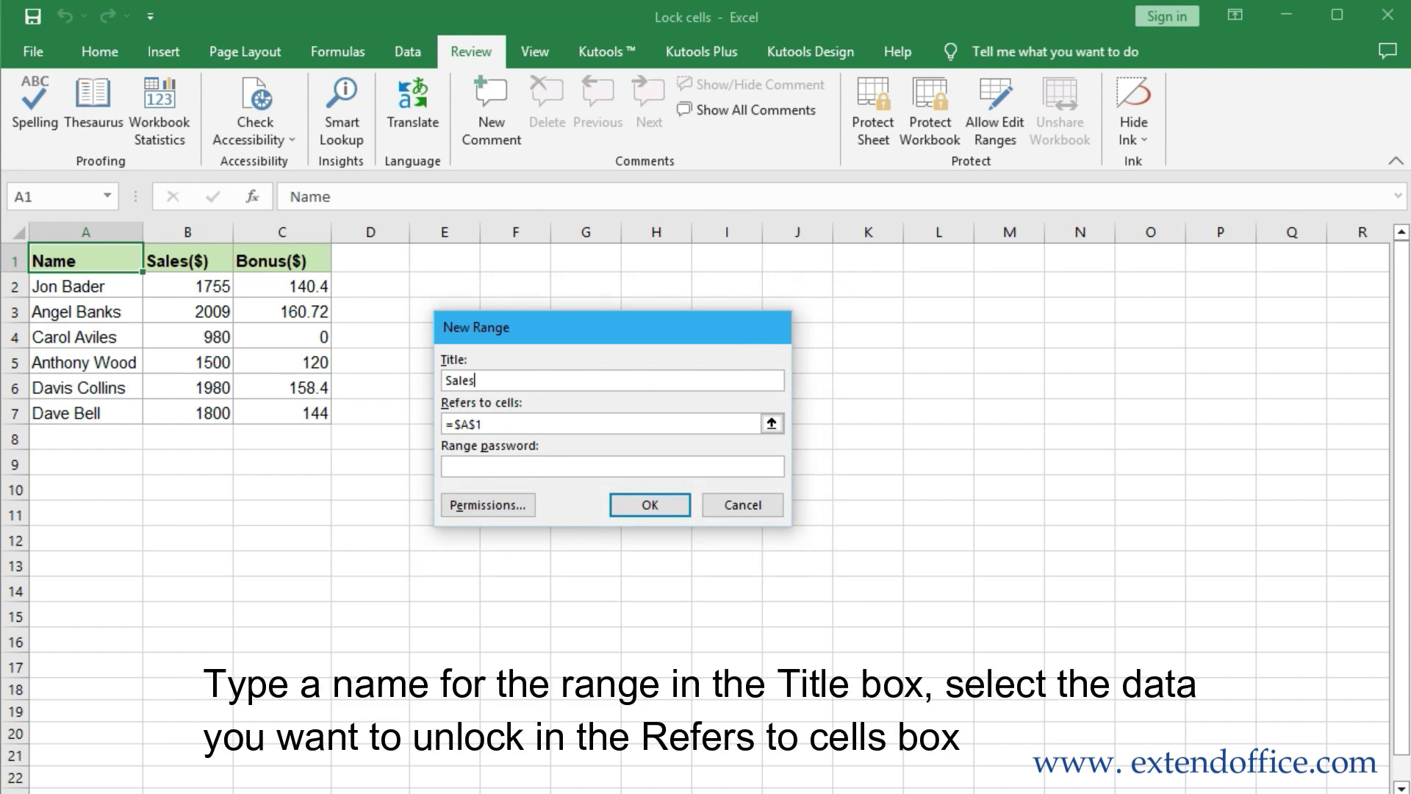
pyautogui.click(772, 423)
pyautogui.moveTo(217, 285); pyautogui.dragTo(200, 409)
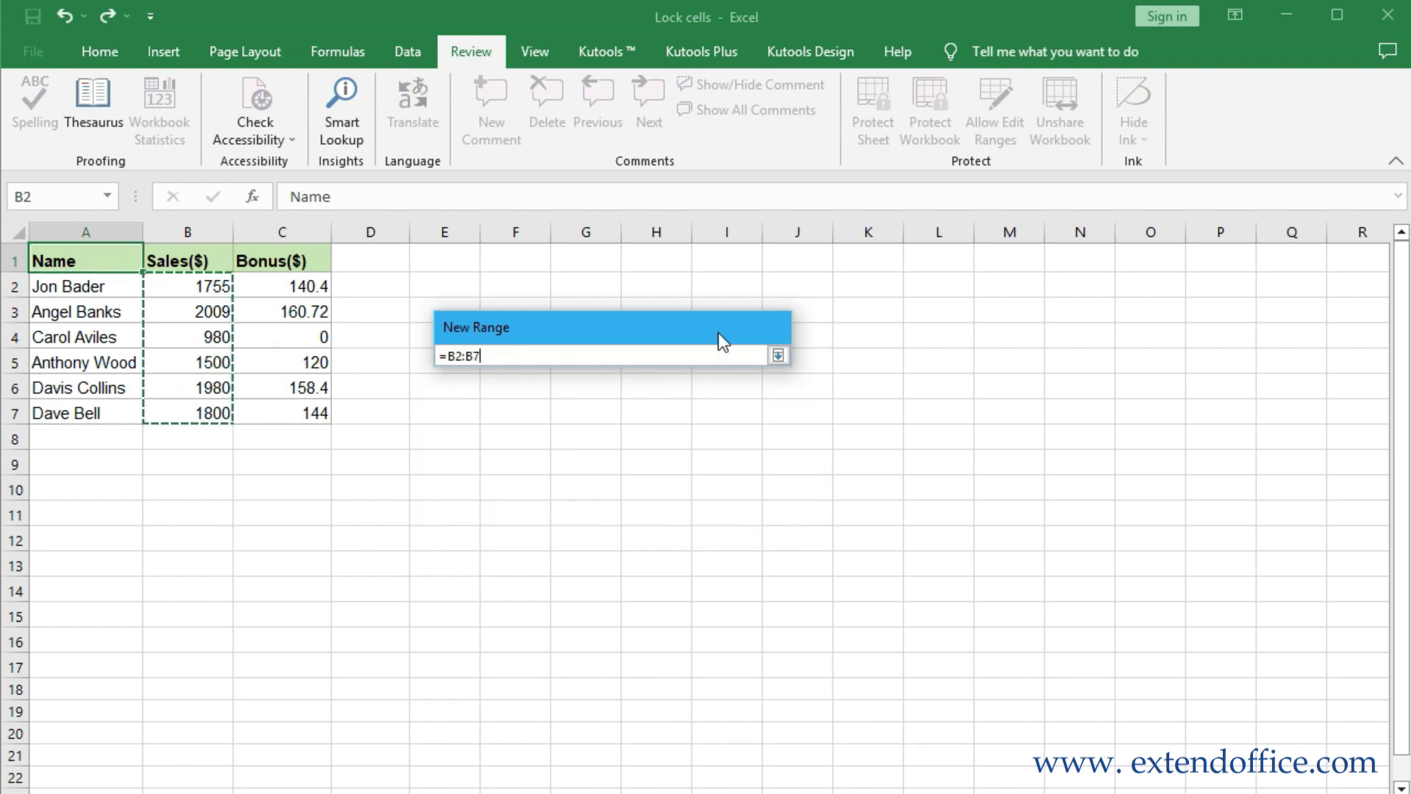
pyautogui.click(777, 356)
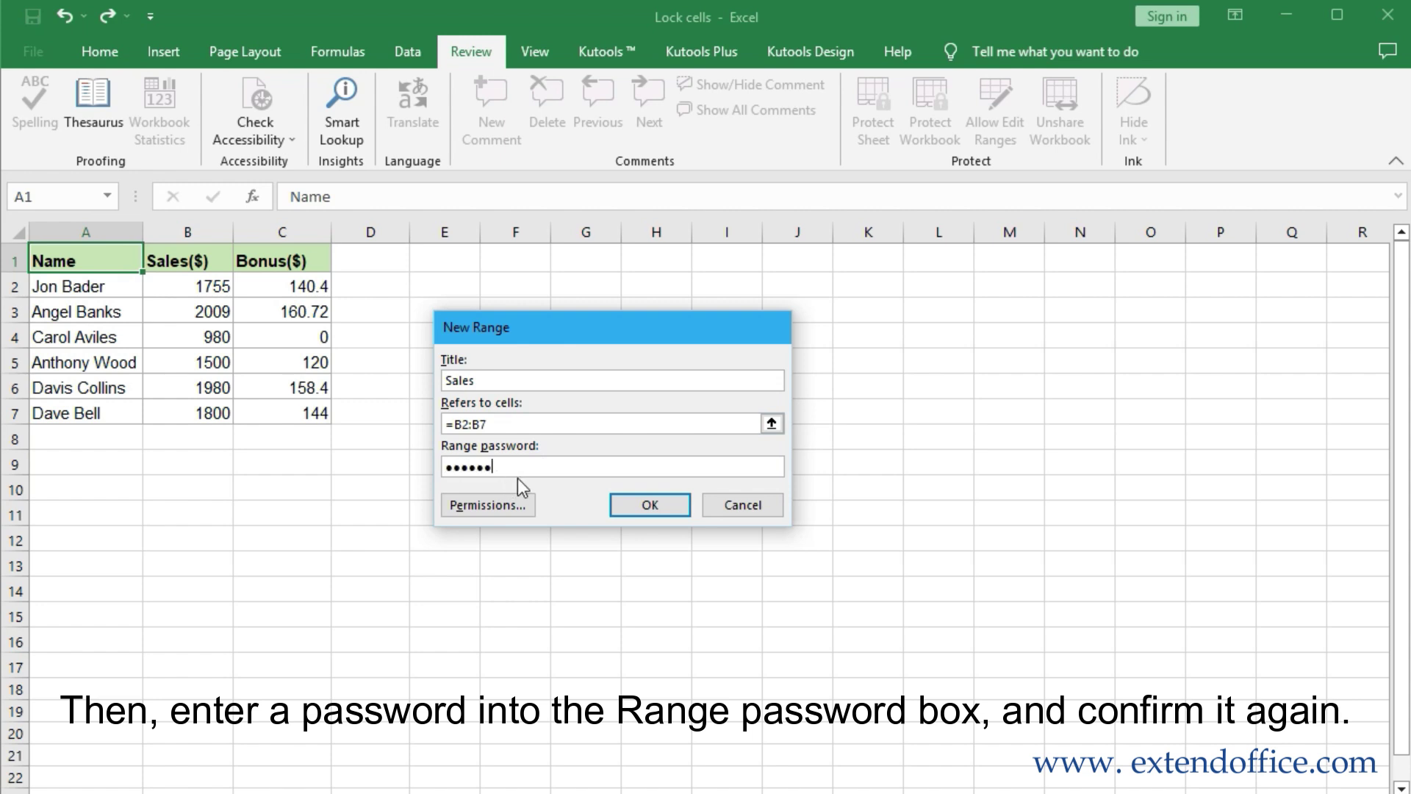
pyautogui.click(650, 504)
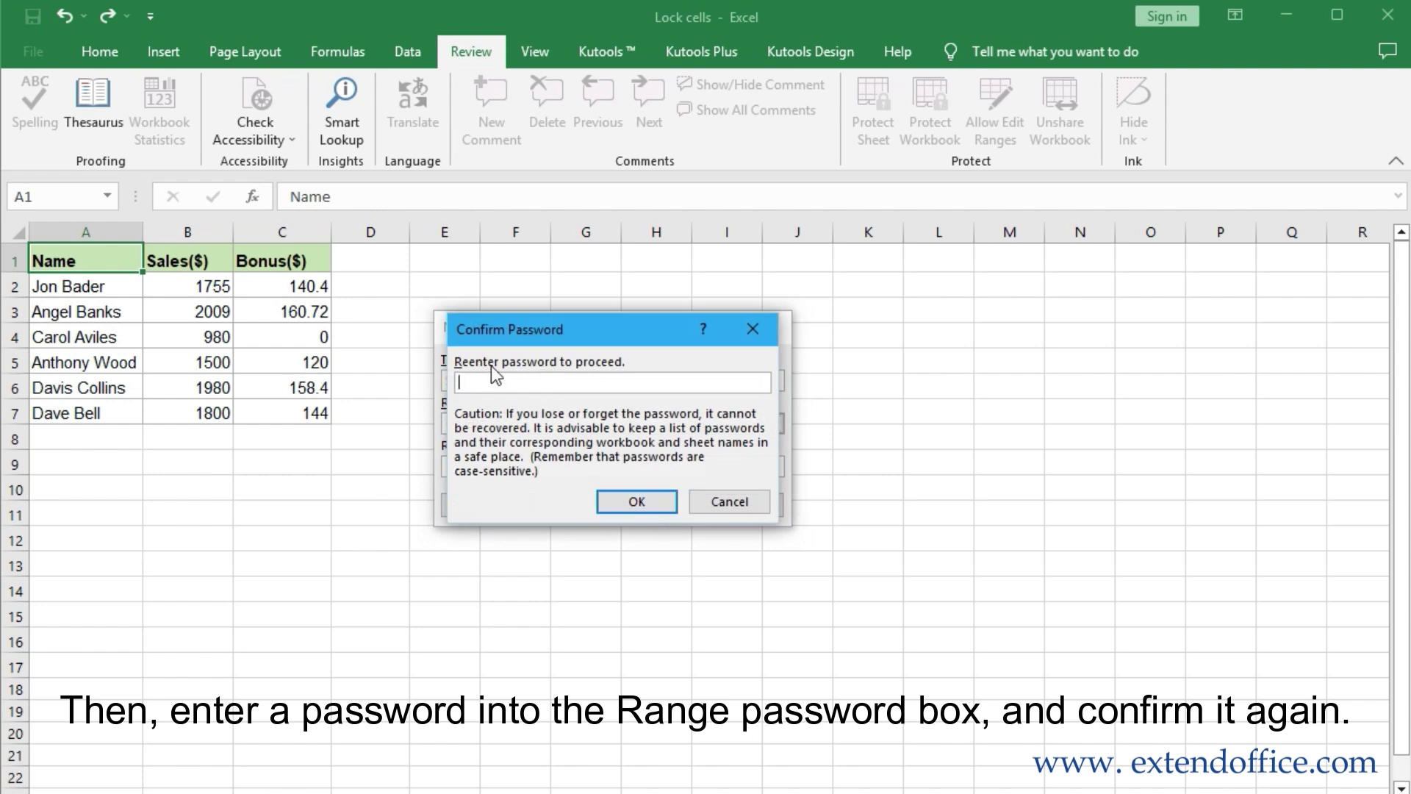
pyautogui.write('123')
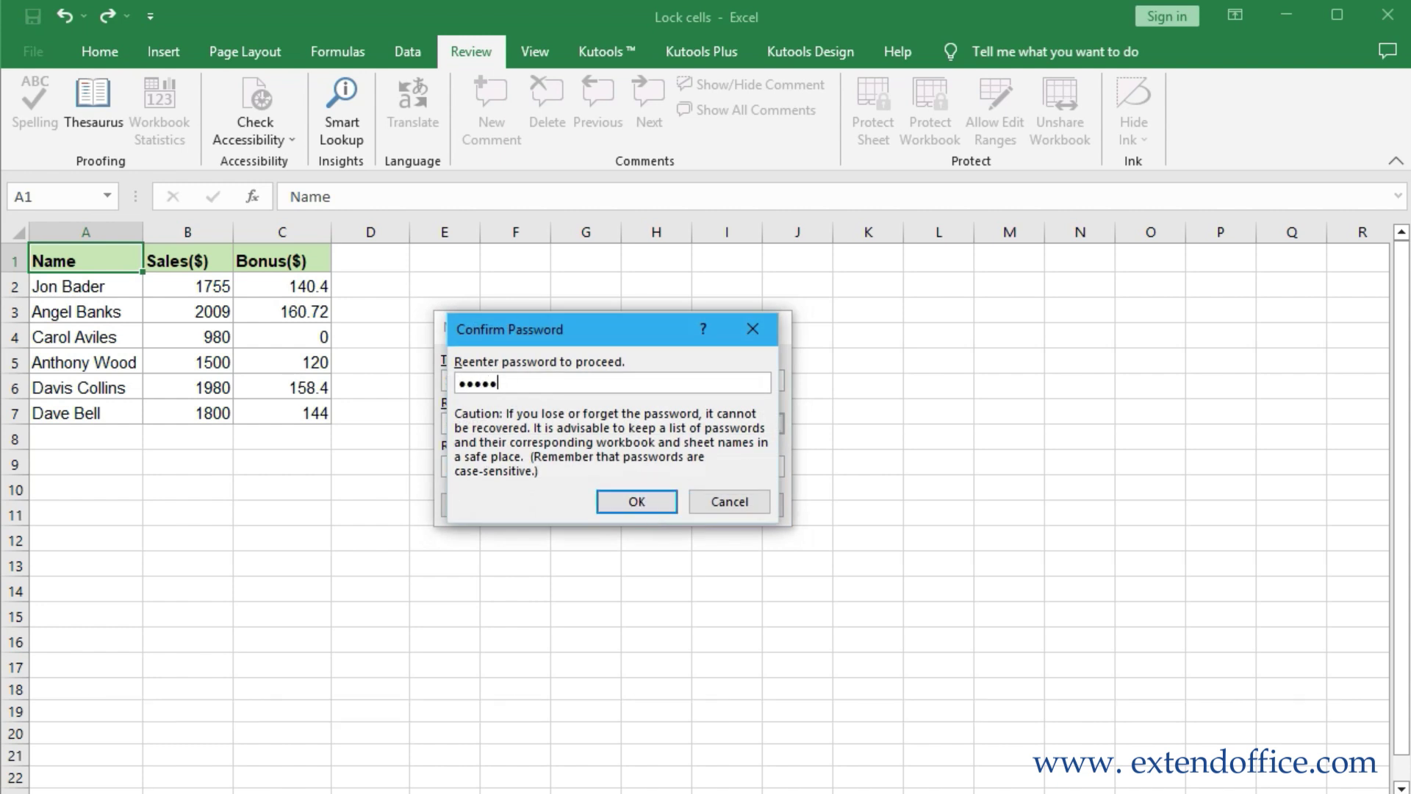
pyautogui.write('456')
pyautogui.click(624, 501)
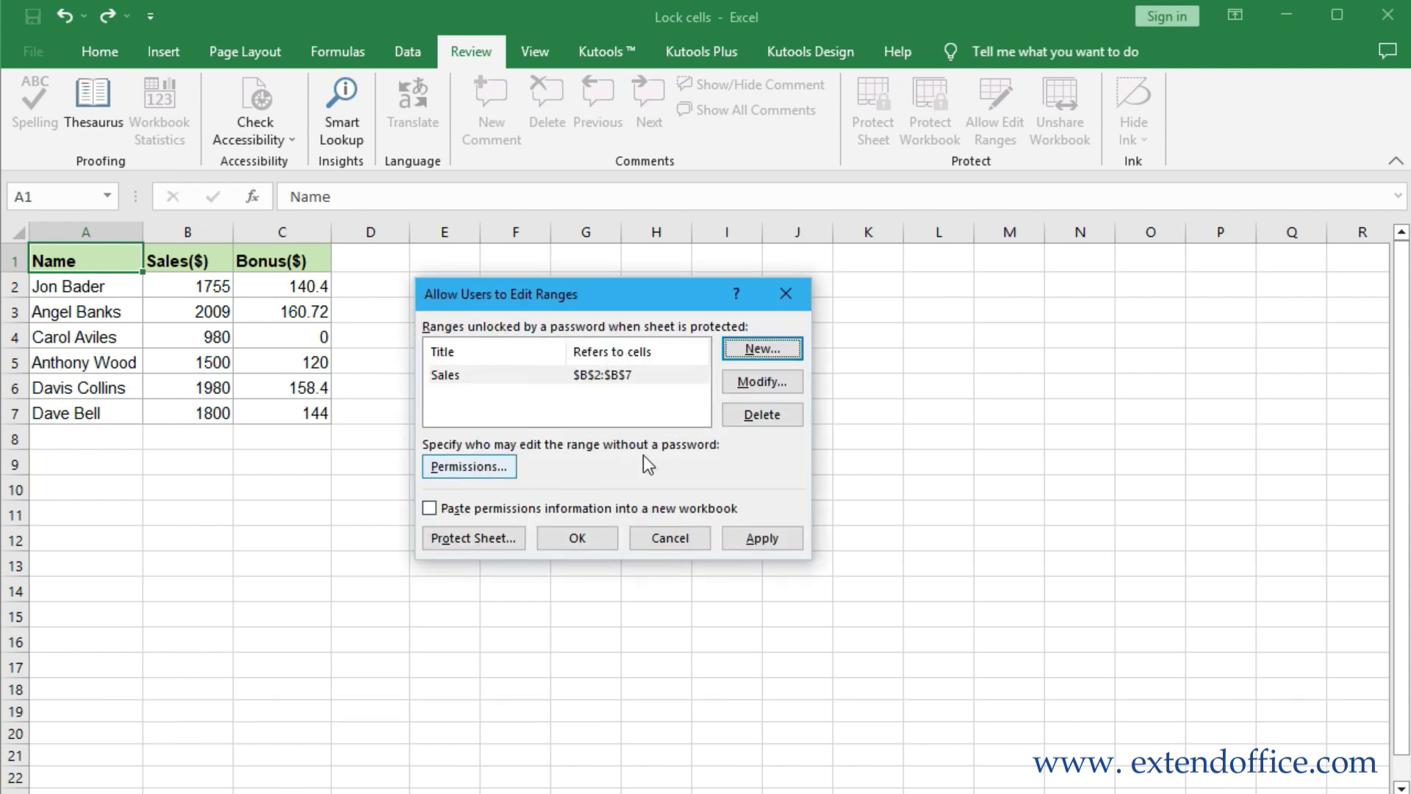
# Protect the whole sheet with a confirmed password and select B2 to test
pyautogui.click(500, 541)
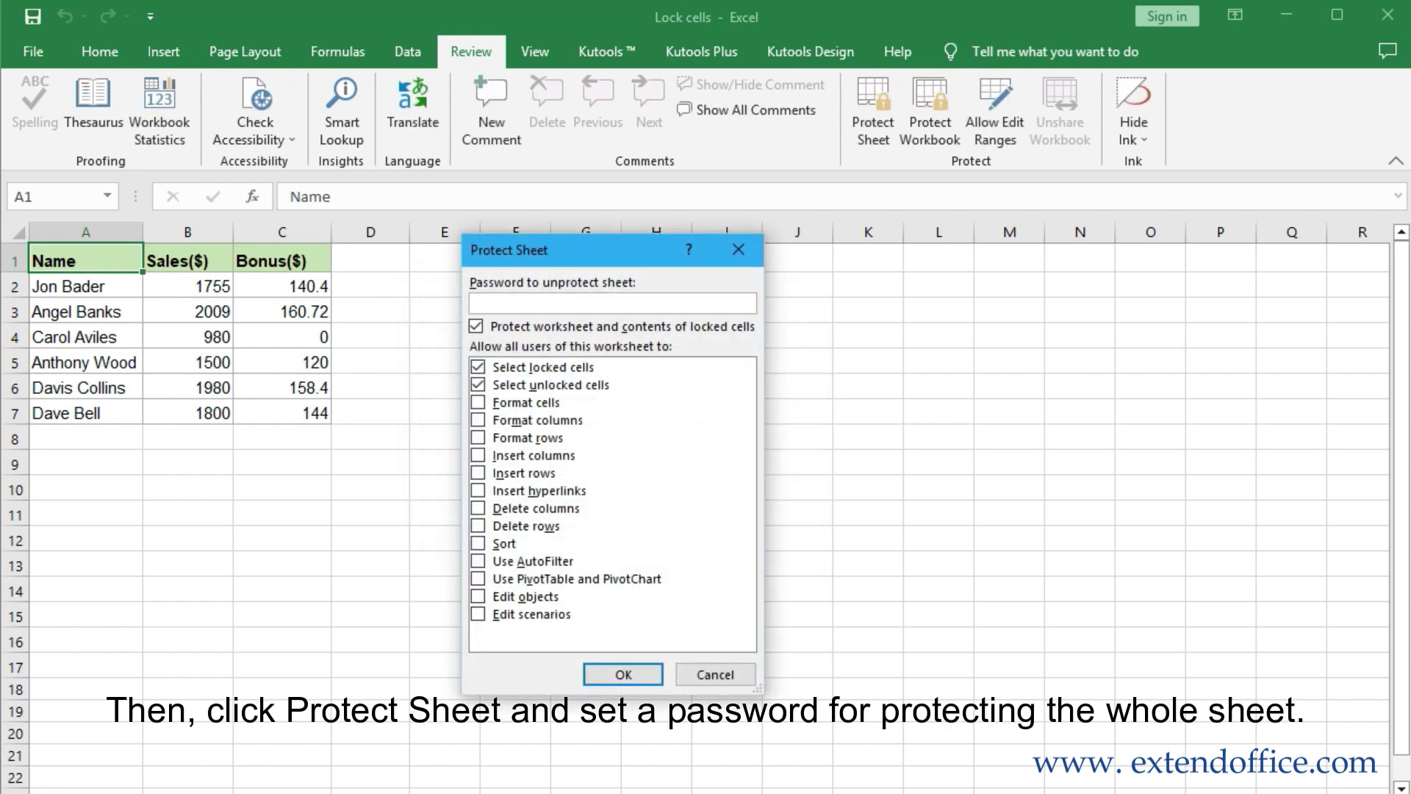
pyautogui.write('123456')
pyautogui.click(624, 674)
pyautogui.write('12345')
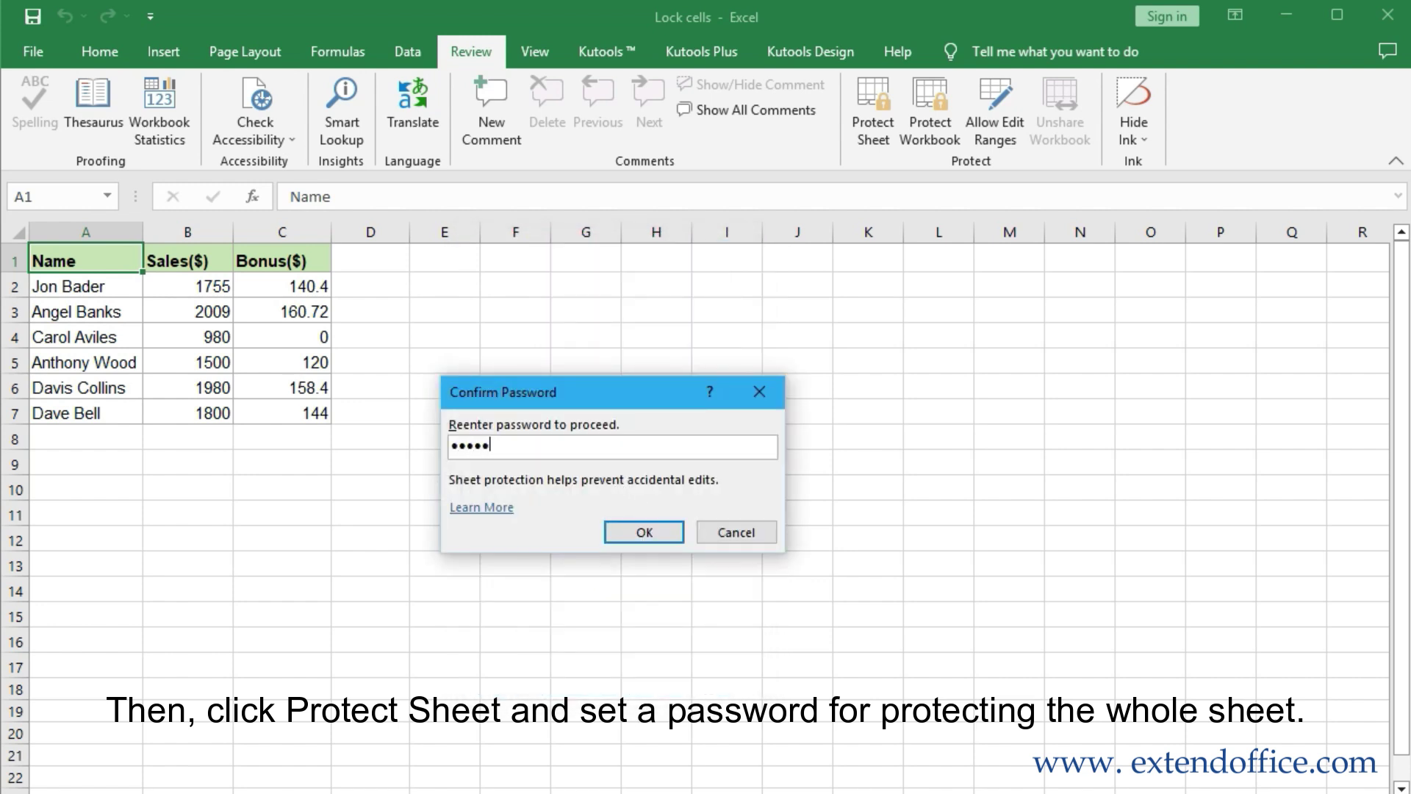
pyautogui.write('6')
pyautogui.click(654, 531)
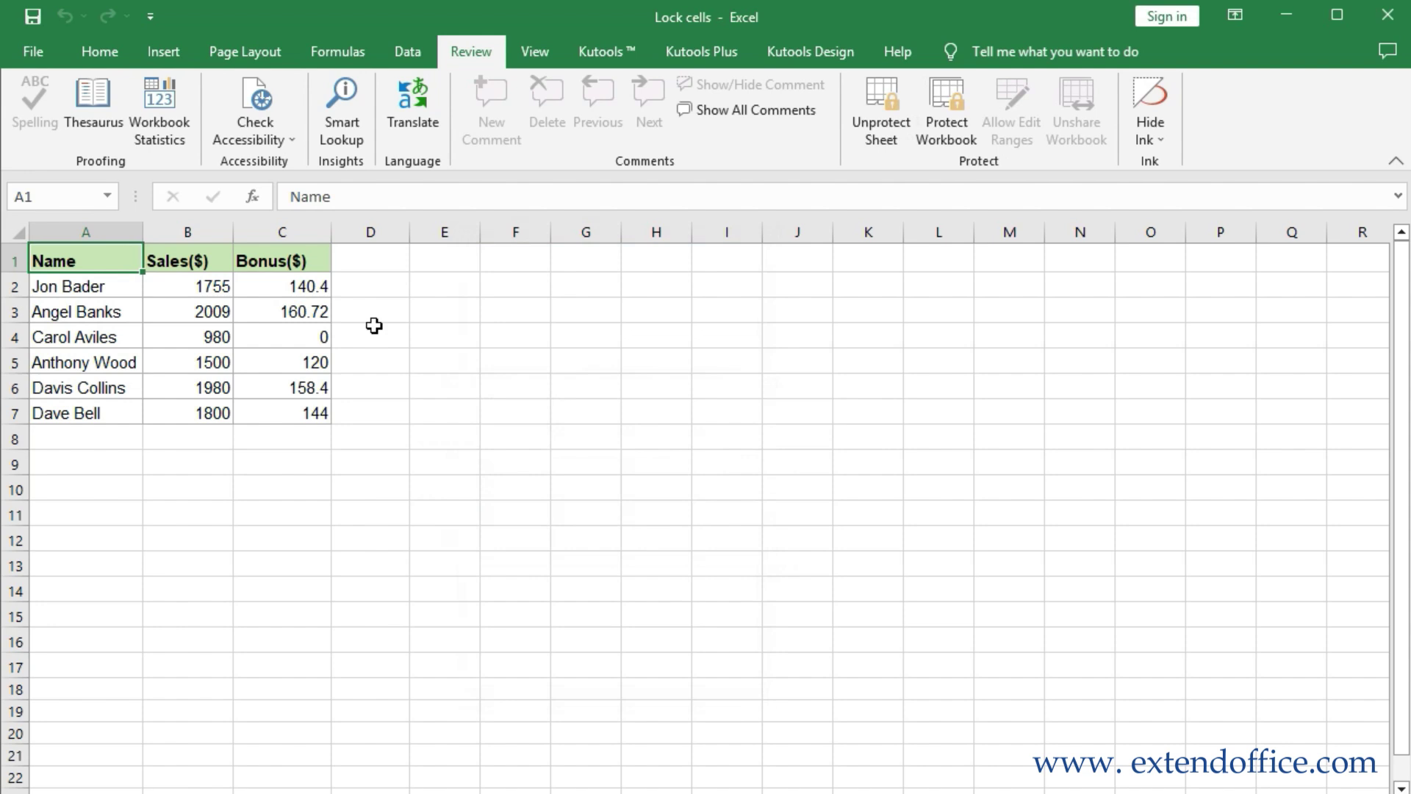
pyautogui.click(213, 287)
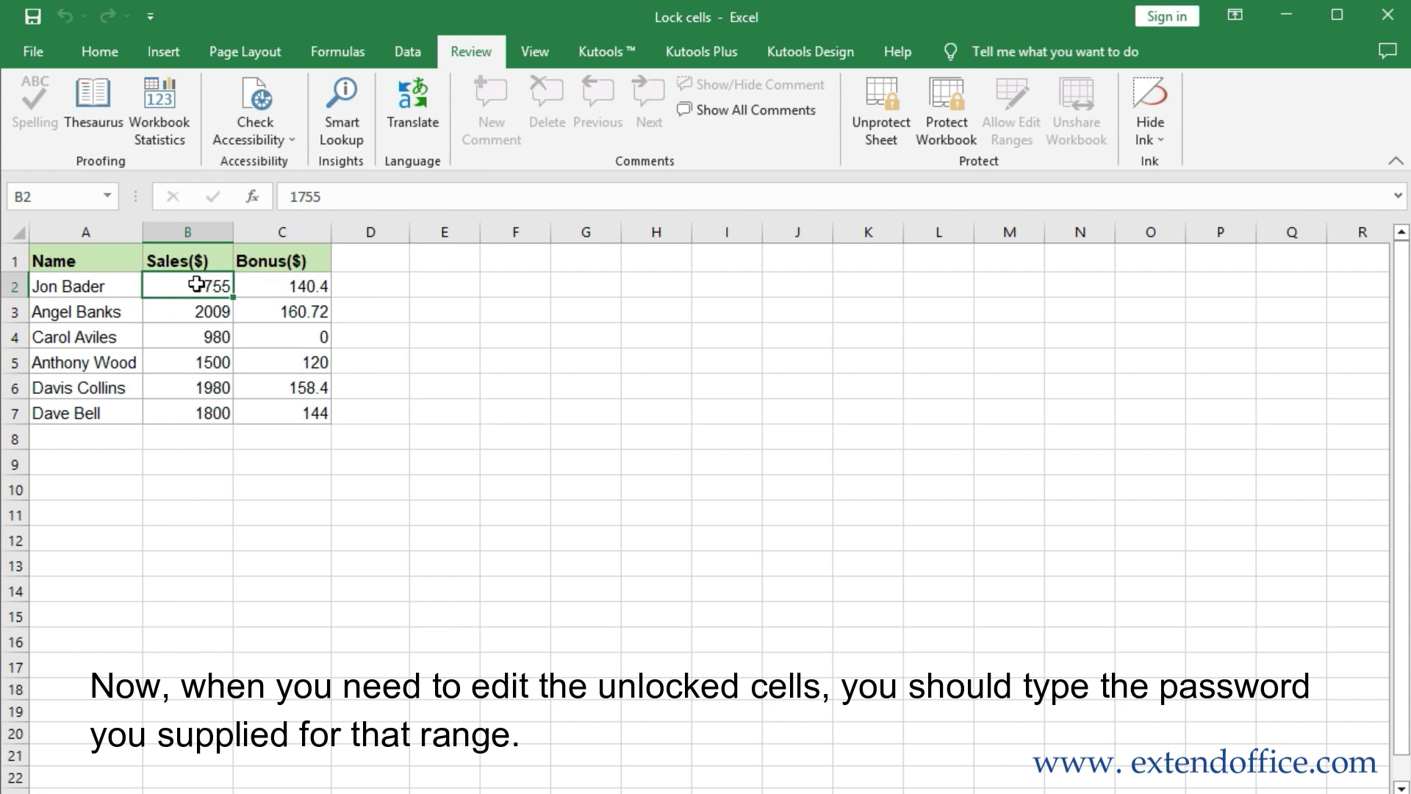
# Enter the Sales range password to unlock B2, then change its sales figure to 6789
pyautogui.doubleClick(196, 283)
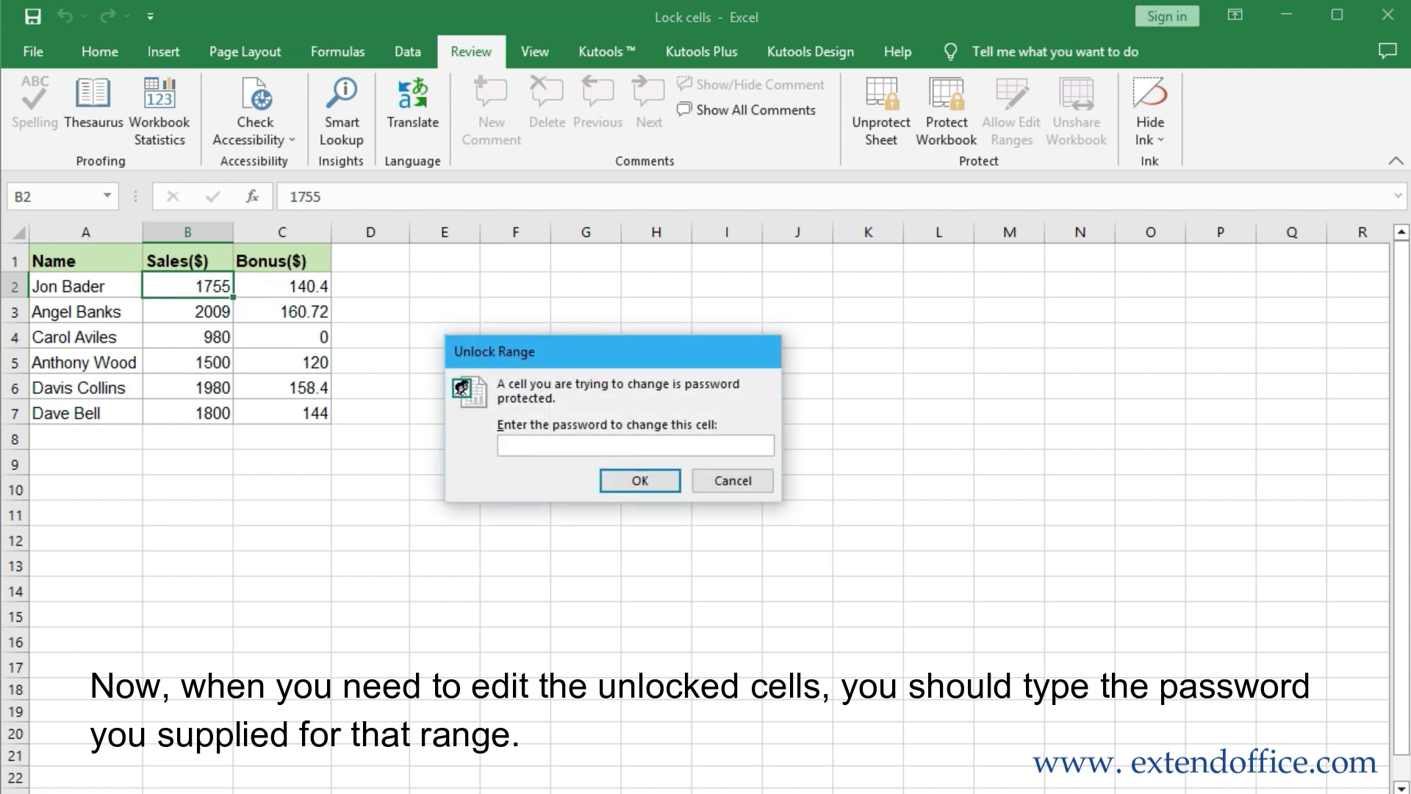
pyautogui.write('123456')
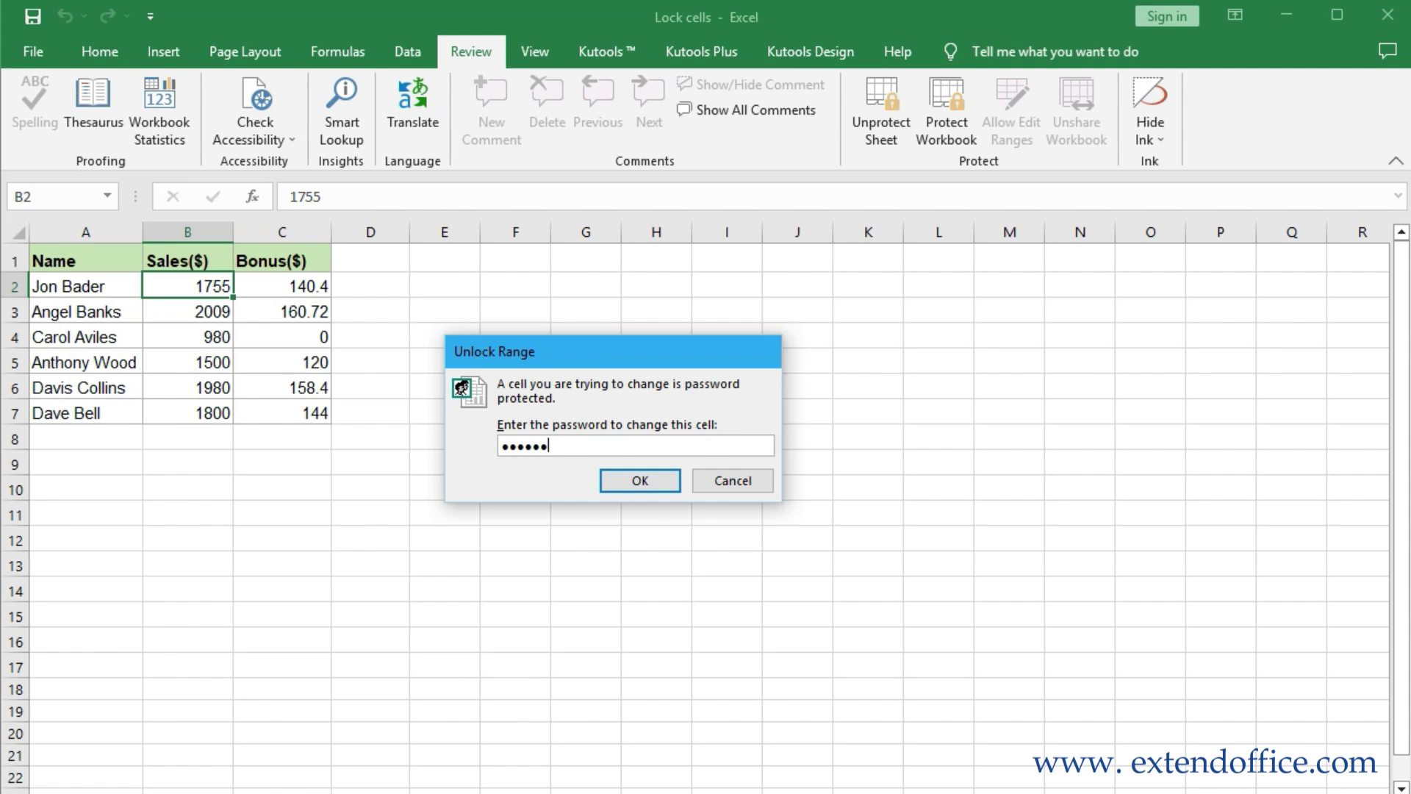
pyautogui.click(632, 481)
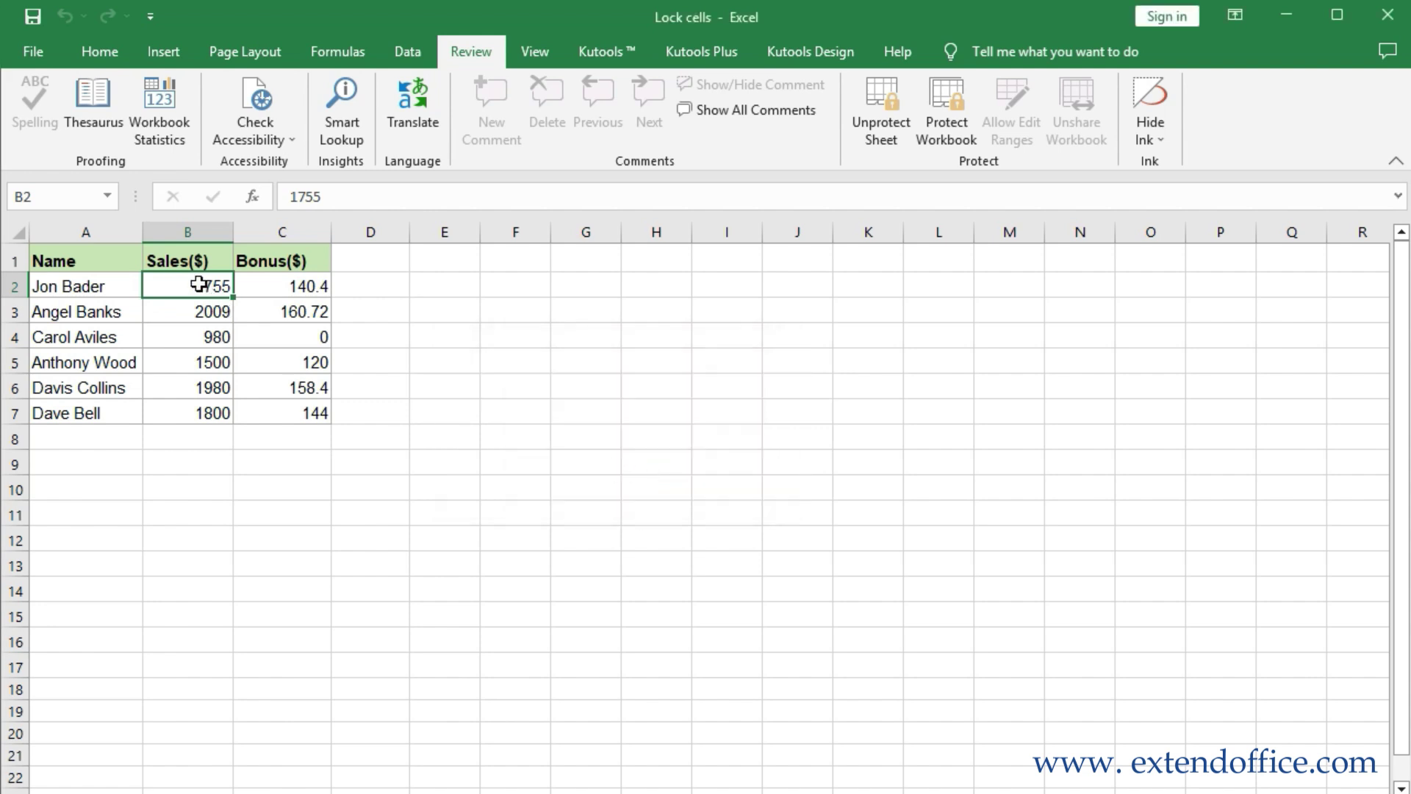
pyautogui.write('6789')
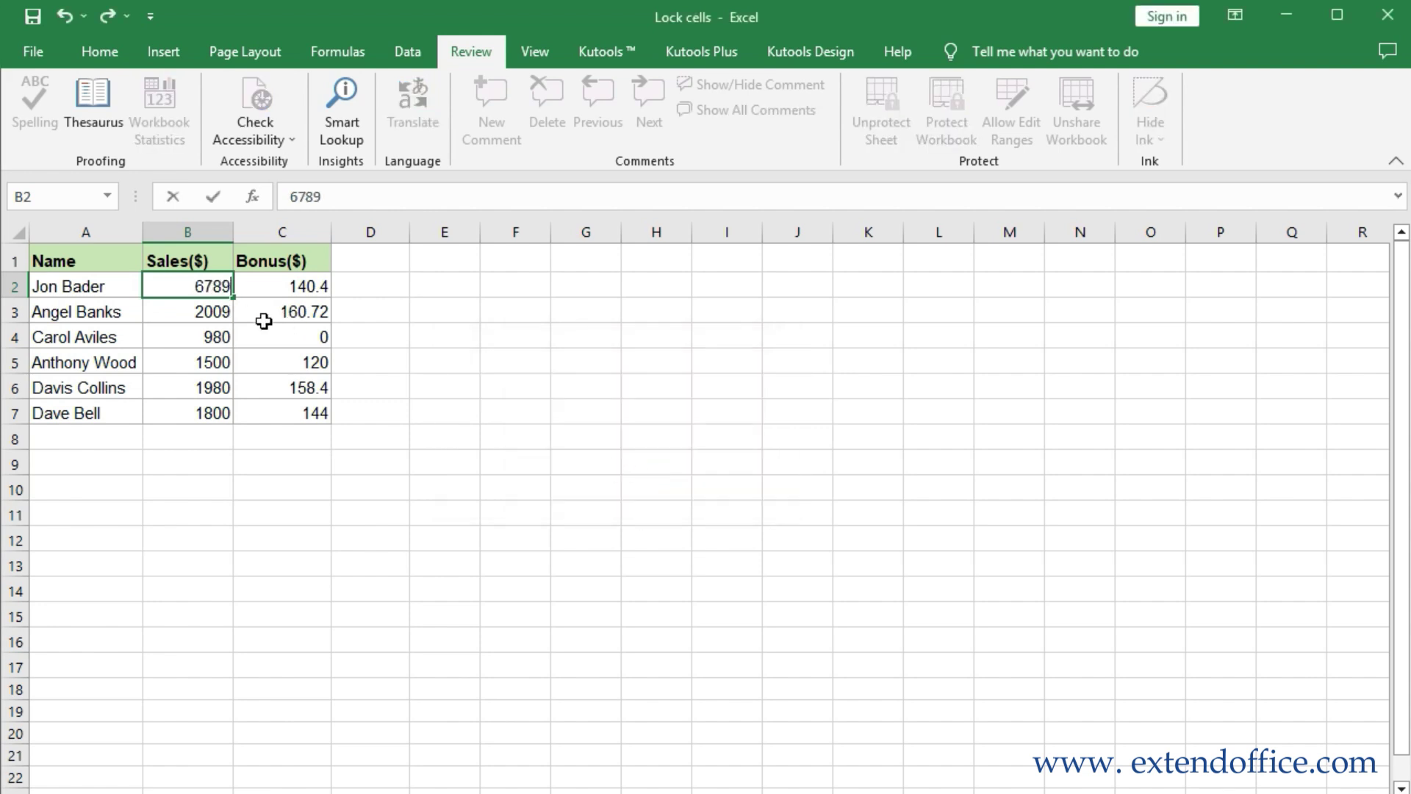
pyautogui.click(495, 362)
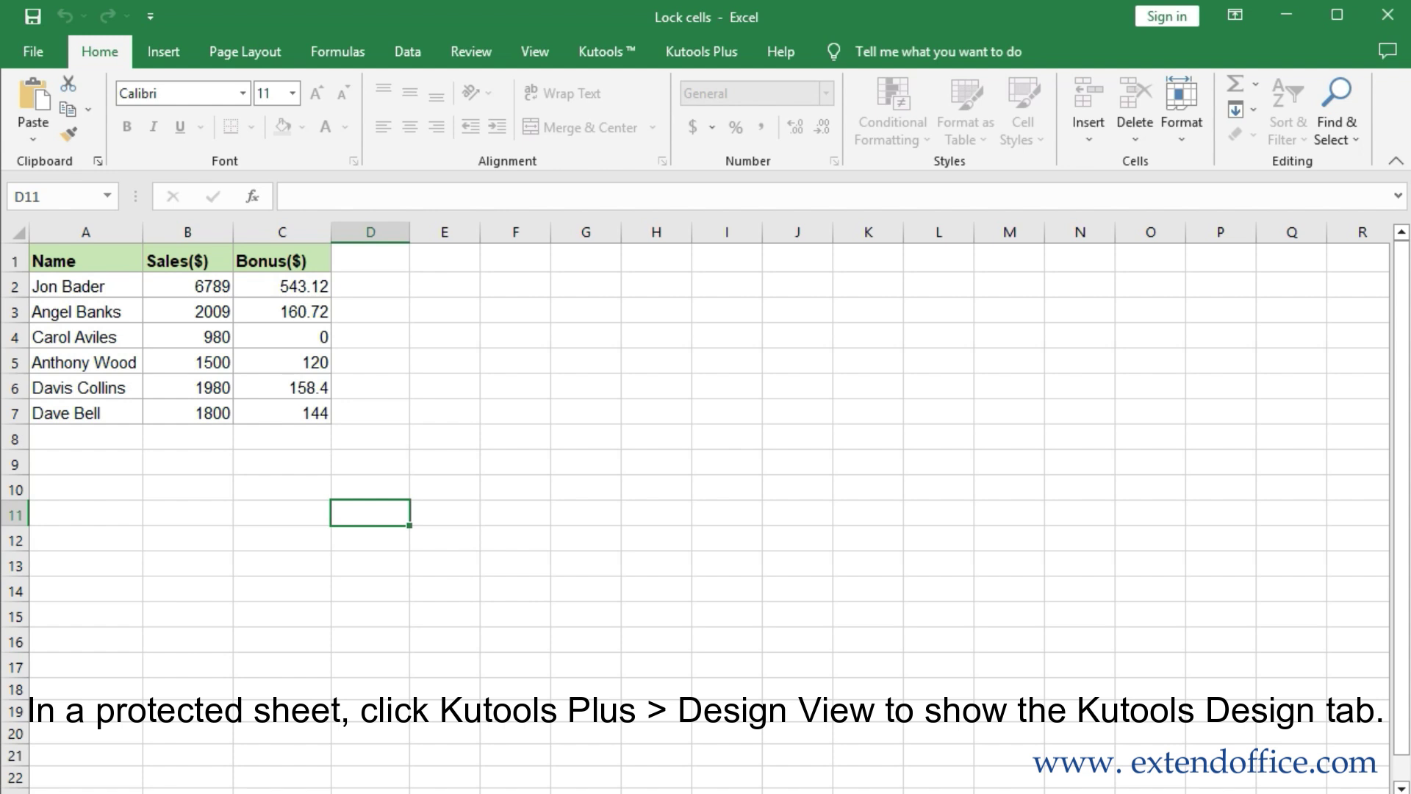
# Highlight the unlocked Sales cells using Kutools Plus Design View's Highlight Unlocked
pyautogui.click(700, 52)
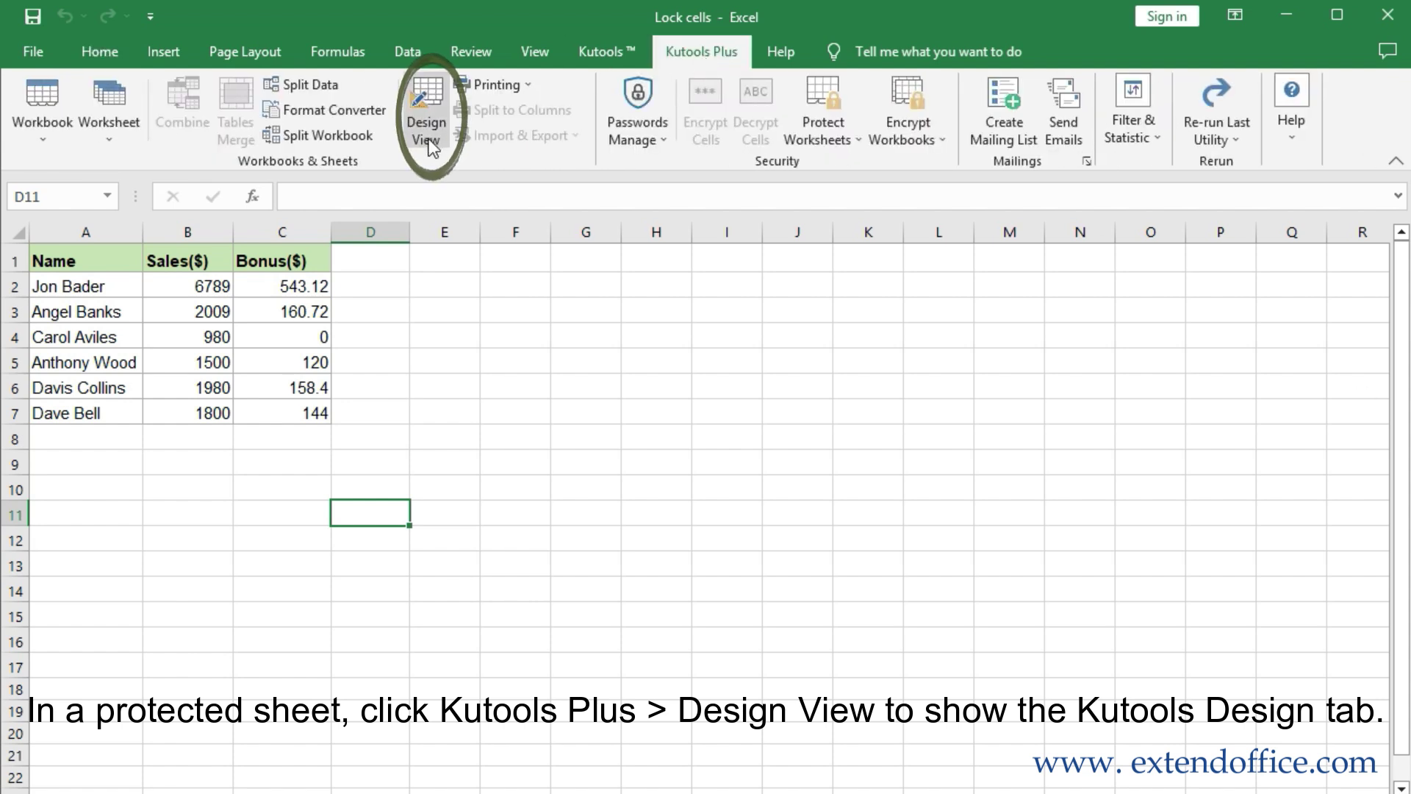
pyautogui.click(429, 132)
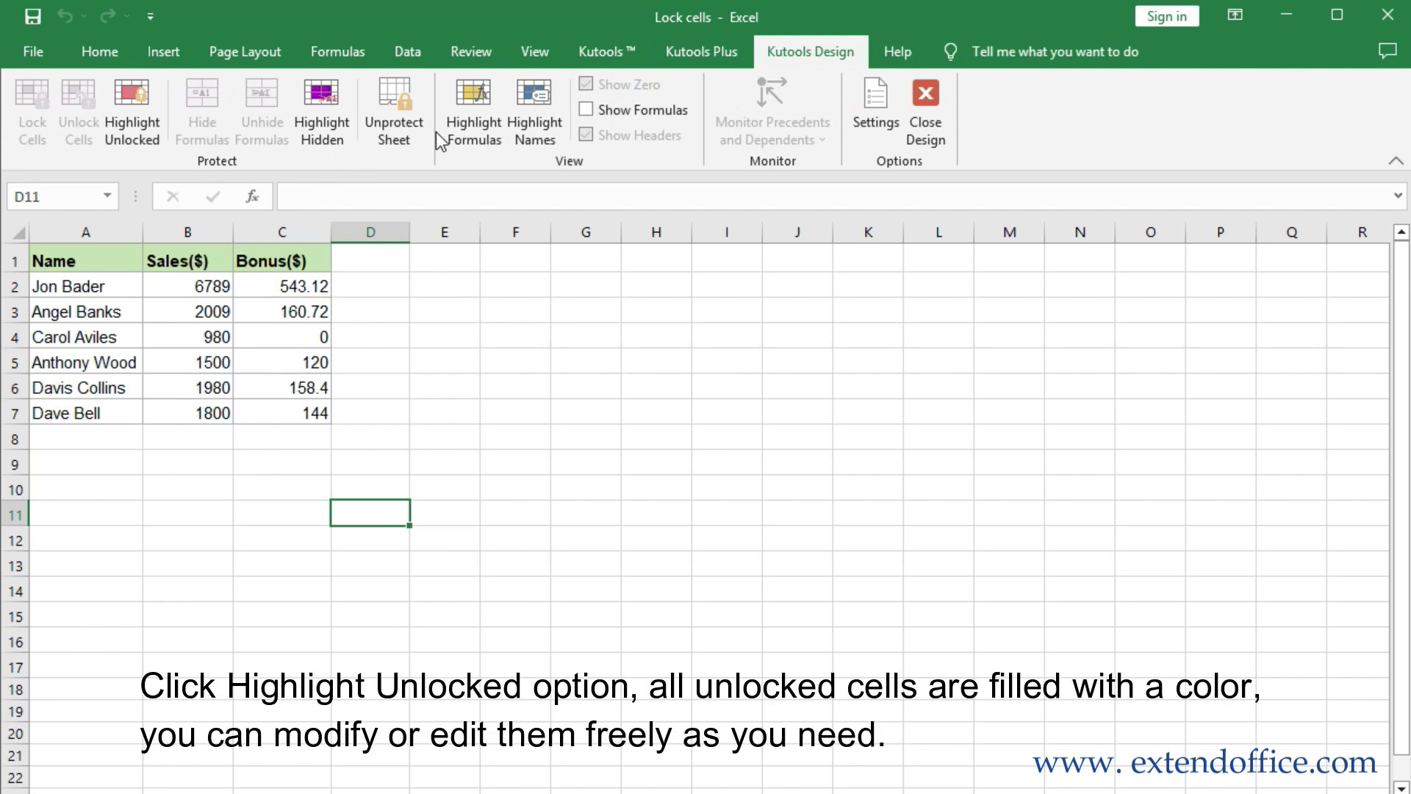
pyautogui.click(144, 133)
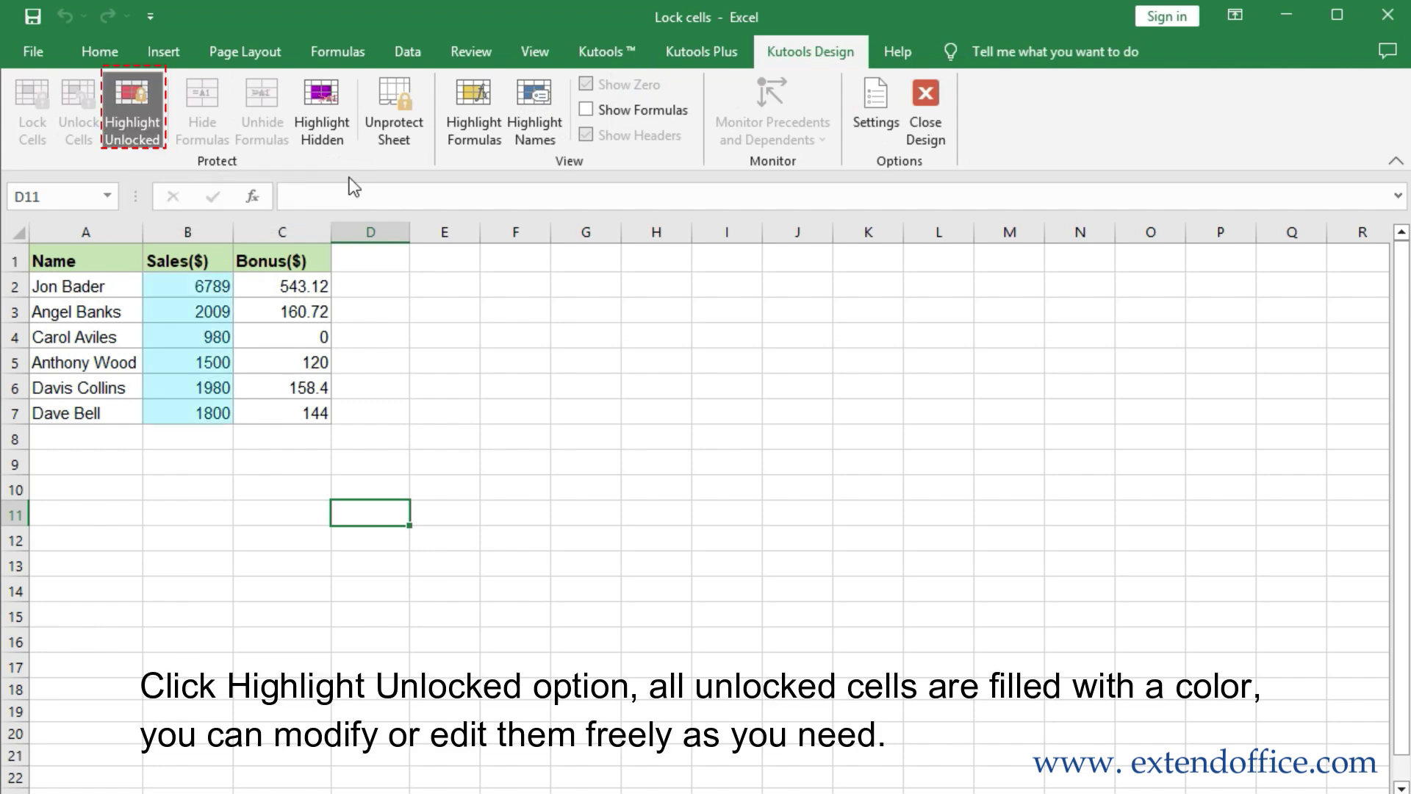
# Change the B2 sales value to 567 and return to the top of the table
pyautogui.click(213, 292)
pyautogui.write('567')
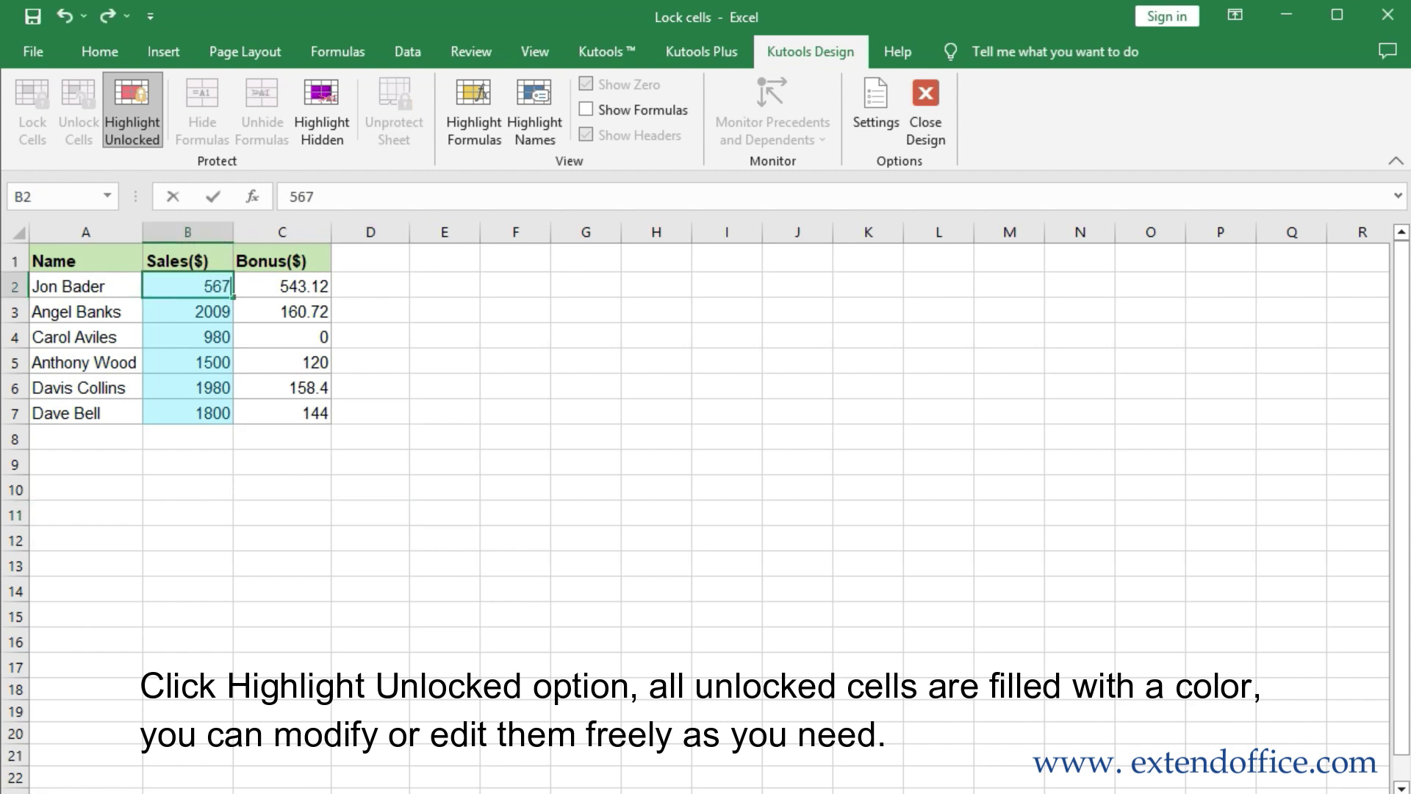
pyautogui.press('Return')
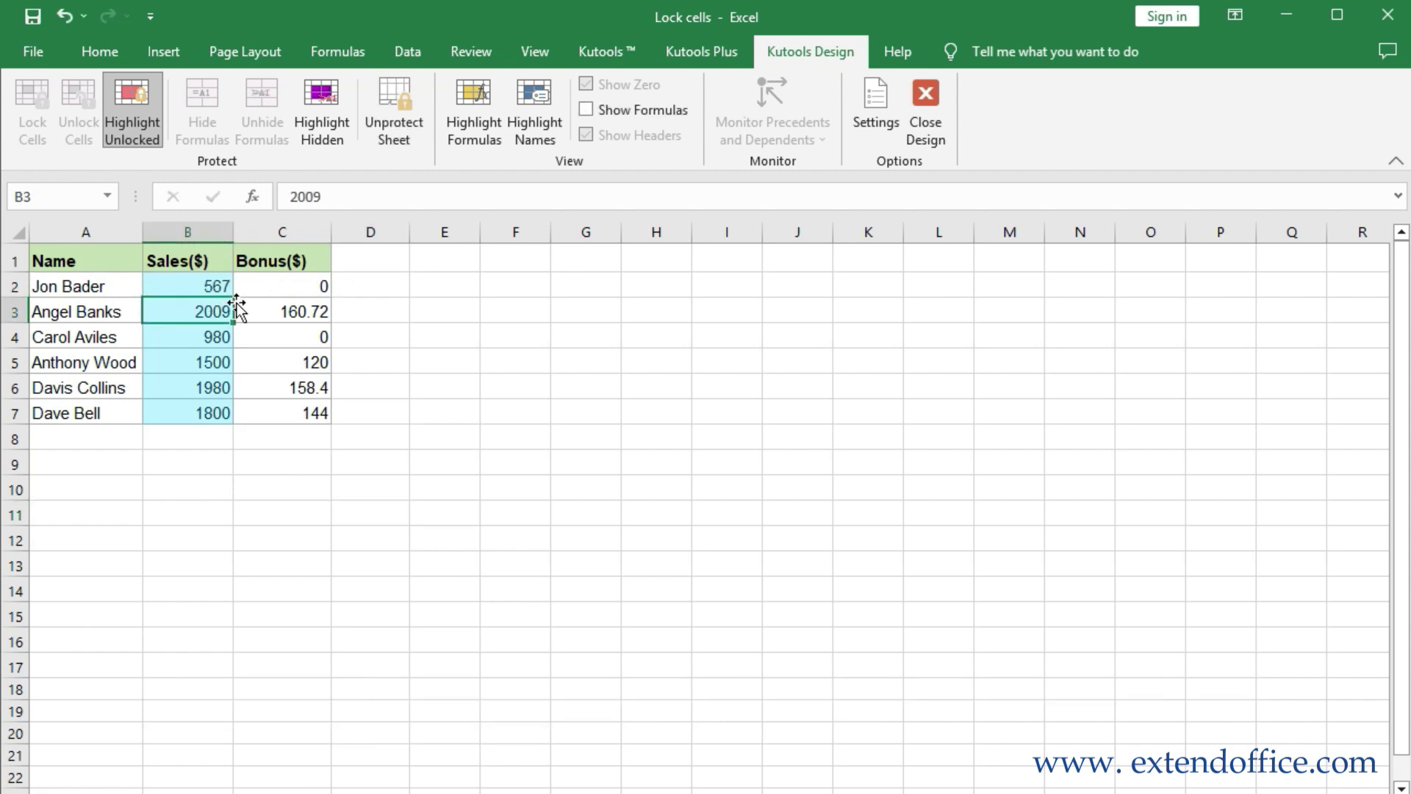
pyautogui.press('Up')
pyautogui.press('Left')
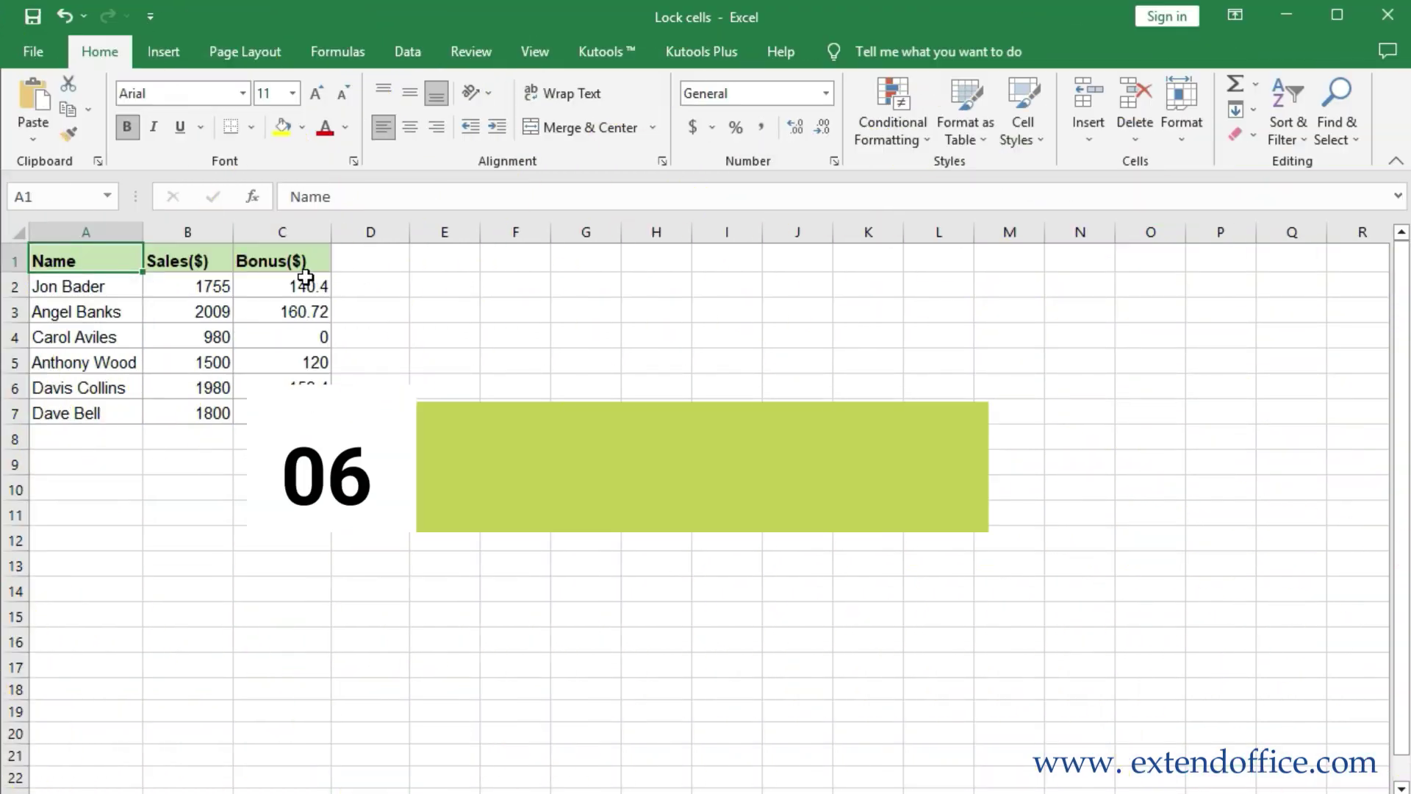
# Inspect the Bonus formulas in column C, from C2 down to C6
pyautogui.click(302, 285)
pyautogui.click(302, 311)
pyautogui.click(303, 337)
pyautogui.click(303, 363)
pyautogui.click(303, 387)
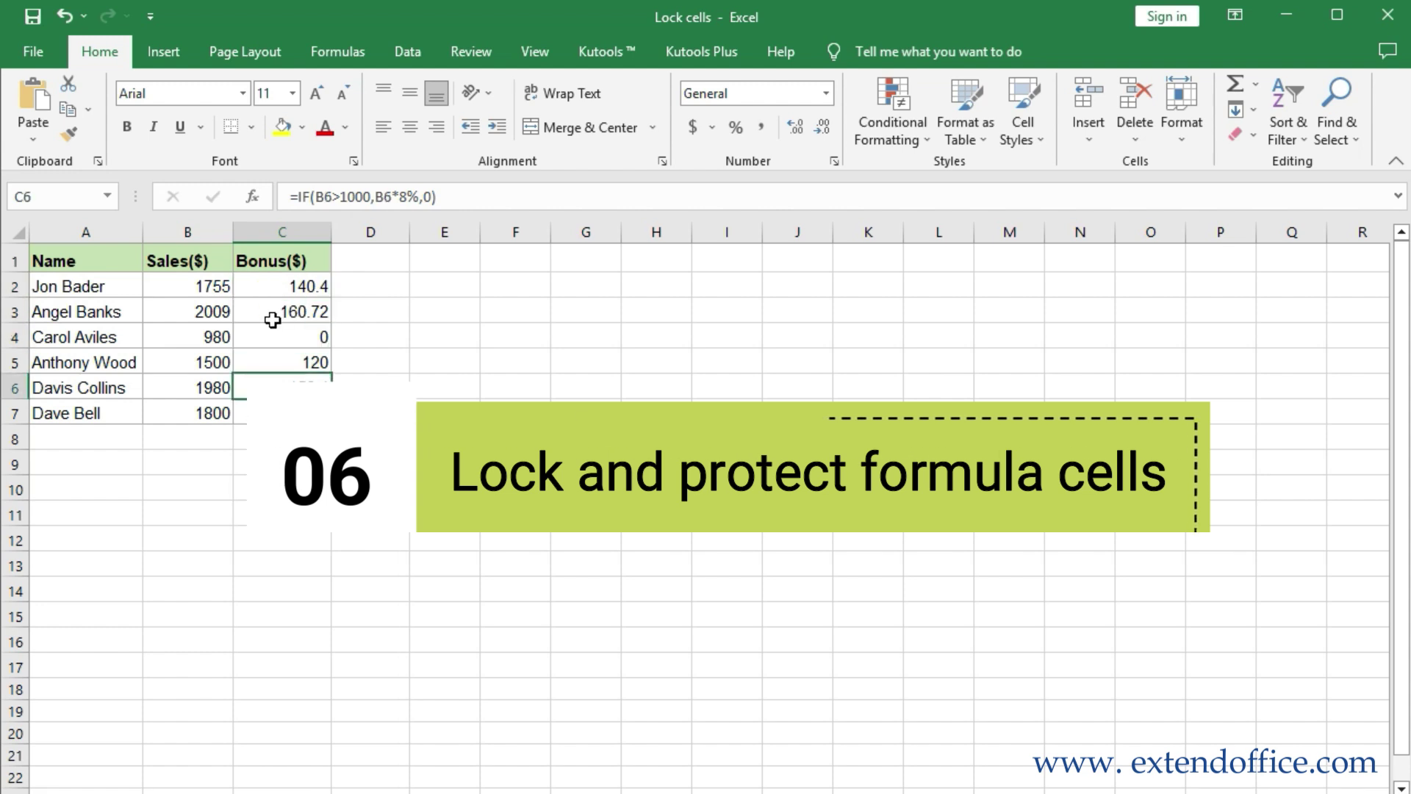
# Select the whole worksheet and clear Locked on the Format Cells Protection tab
pyautogui.click(21, 234)
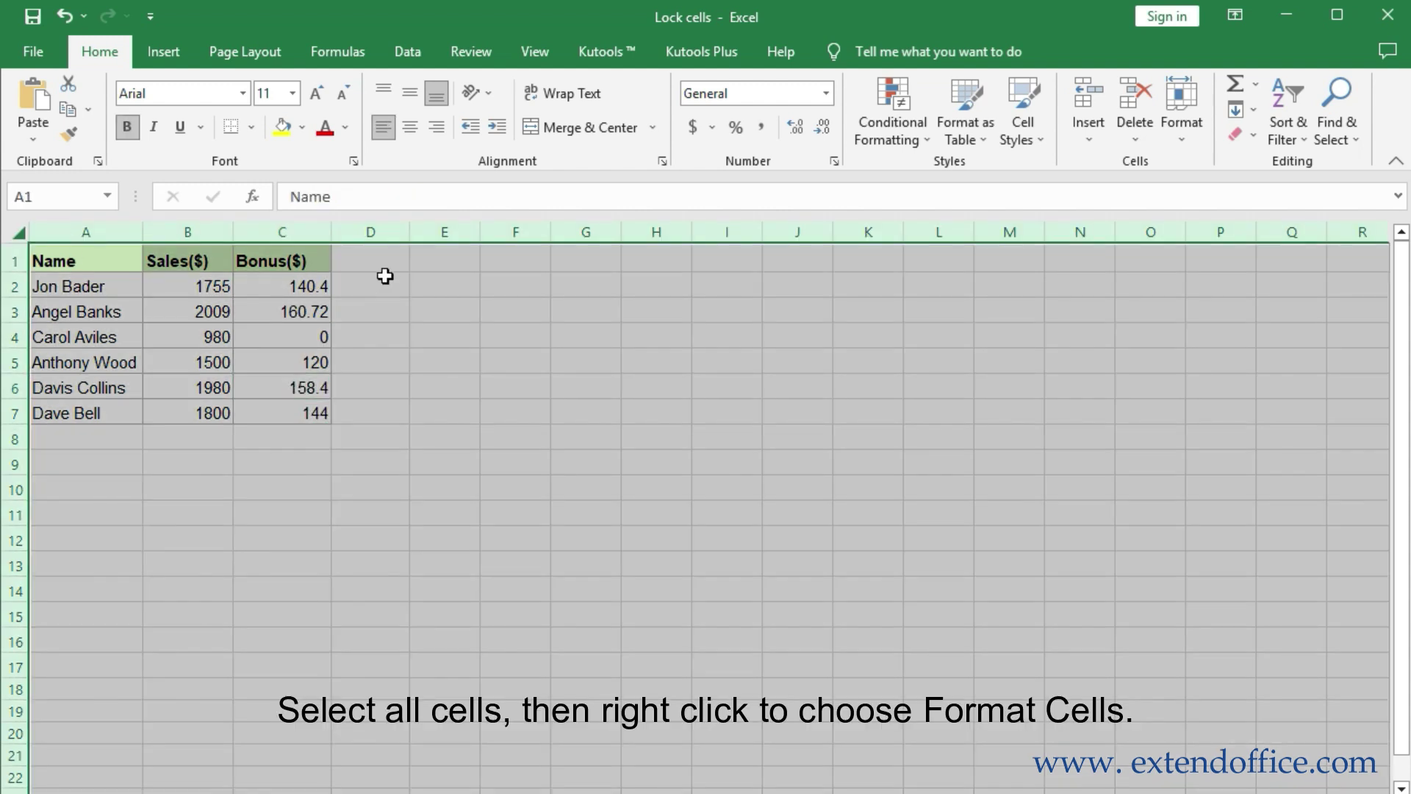
pyautogui.rightClick(385, 274)
pyautogui.click(471, 550)
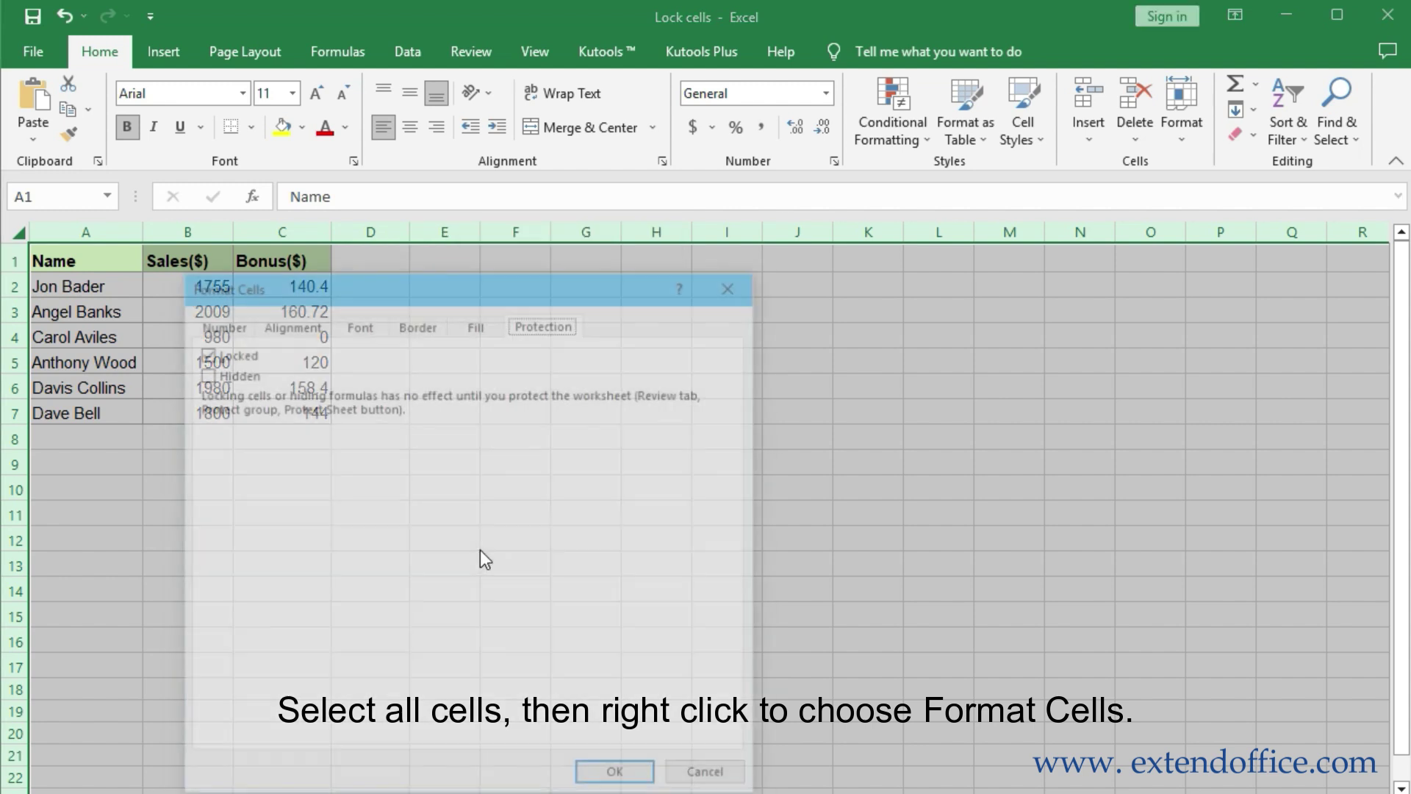
pyautogui.click(314, 316)
pyautogui.click(720, 741)
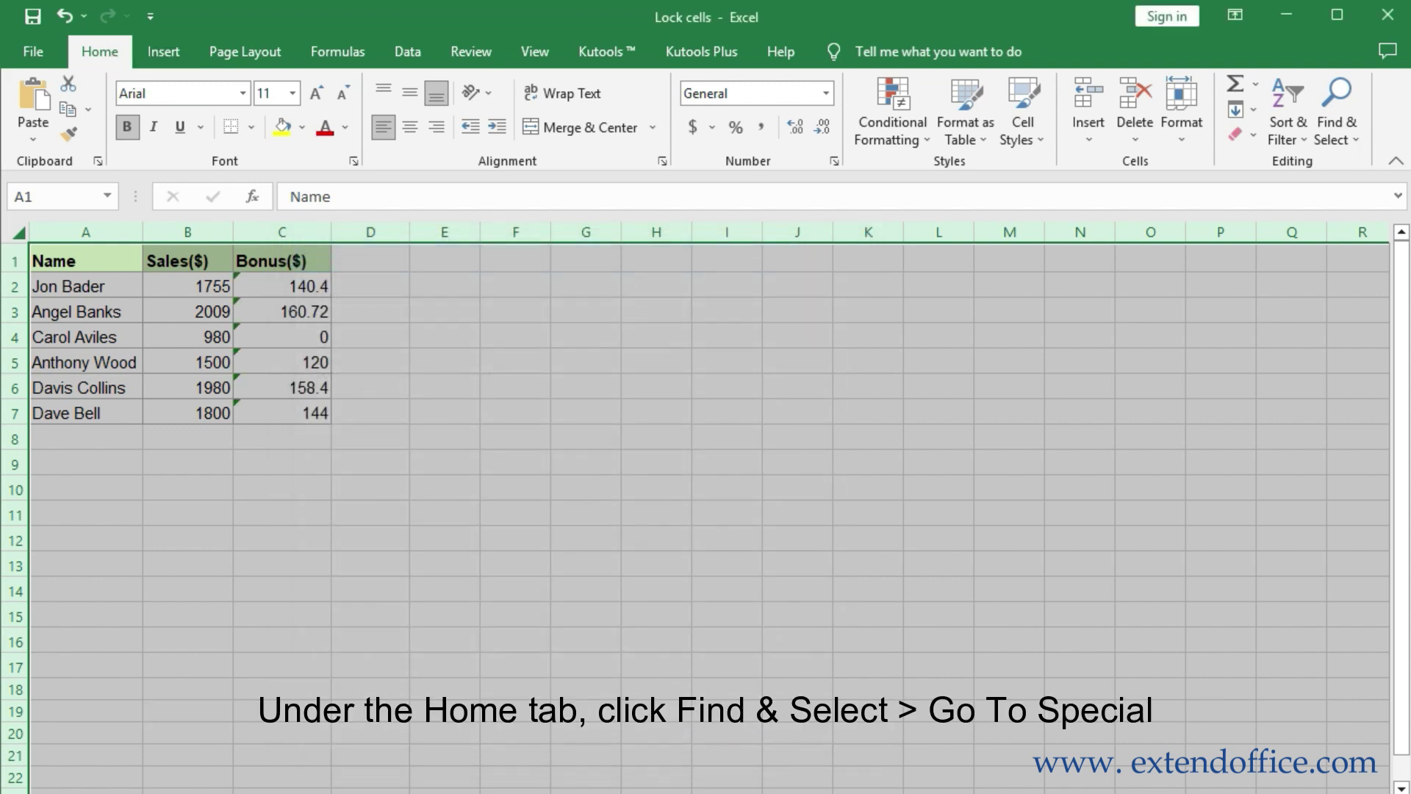
# Use Go To Special with Formulas to select the Bonus cells C2:C7
pyautogui.click(1355, 140)
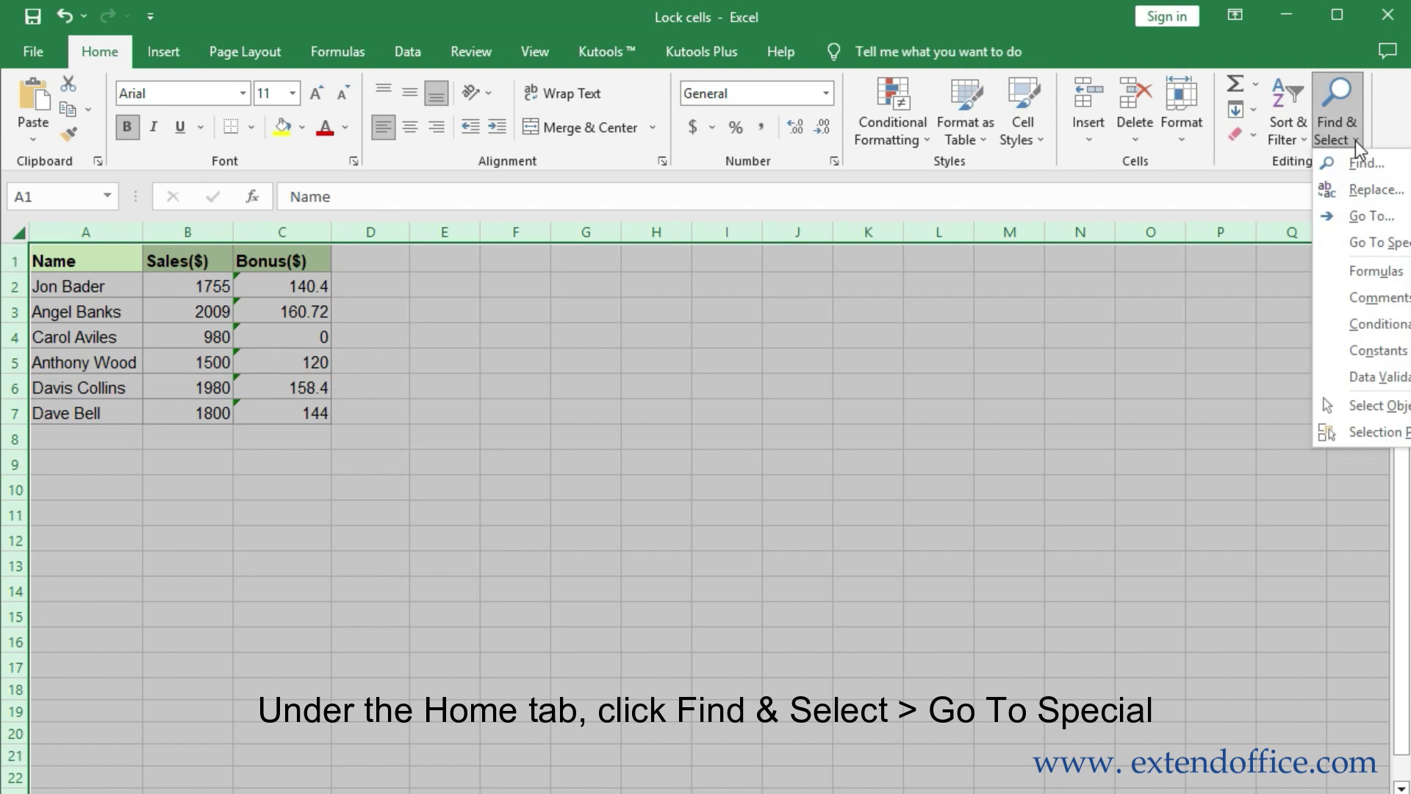
pyautogui.click(1356, 245)
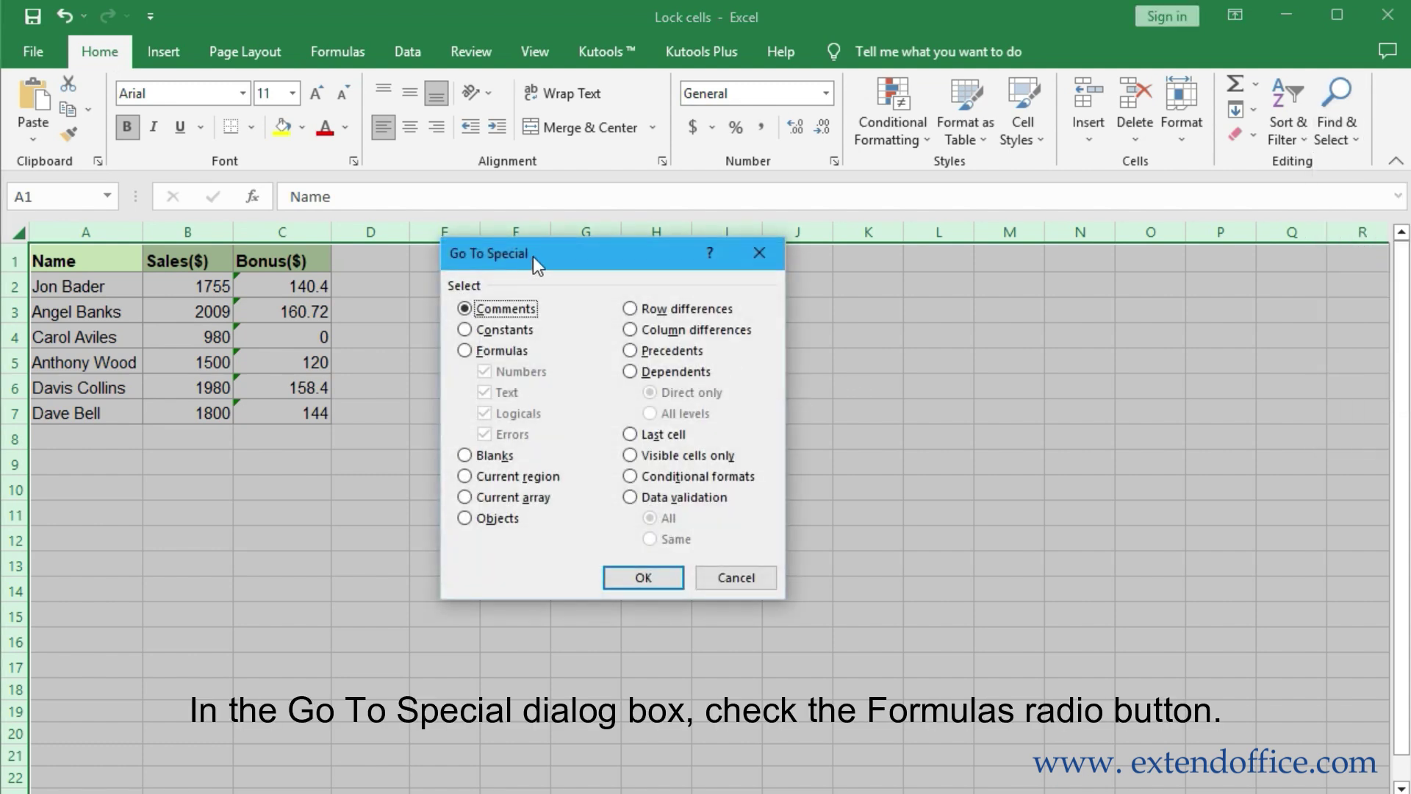
pyautogui.moveTo(532, 257); pyautogui.dragTo(502, 297)
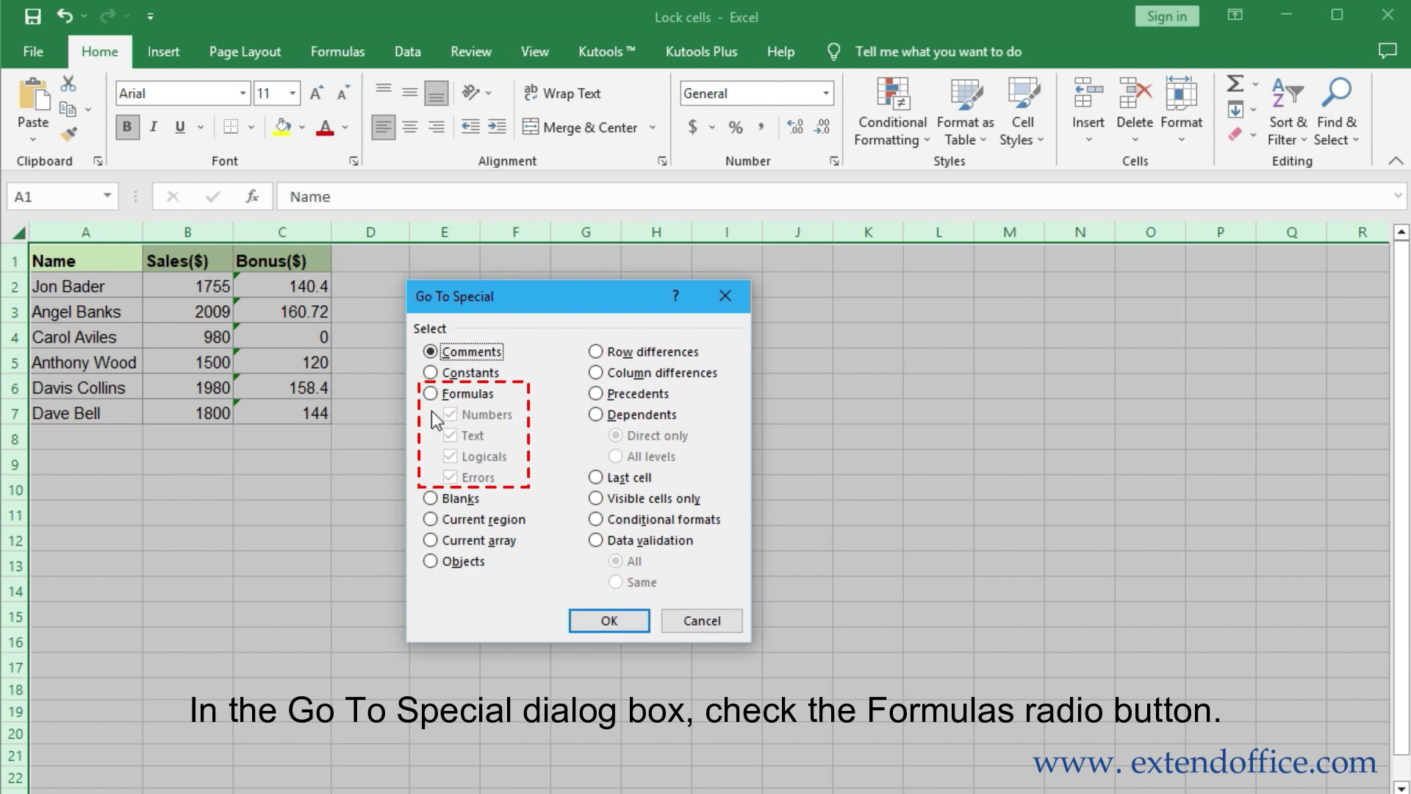
pyautogui.click(467, 396)
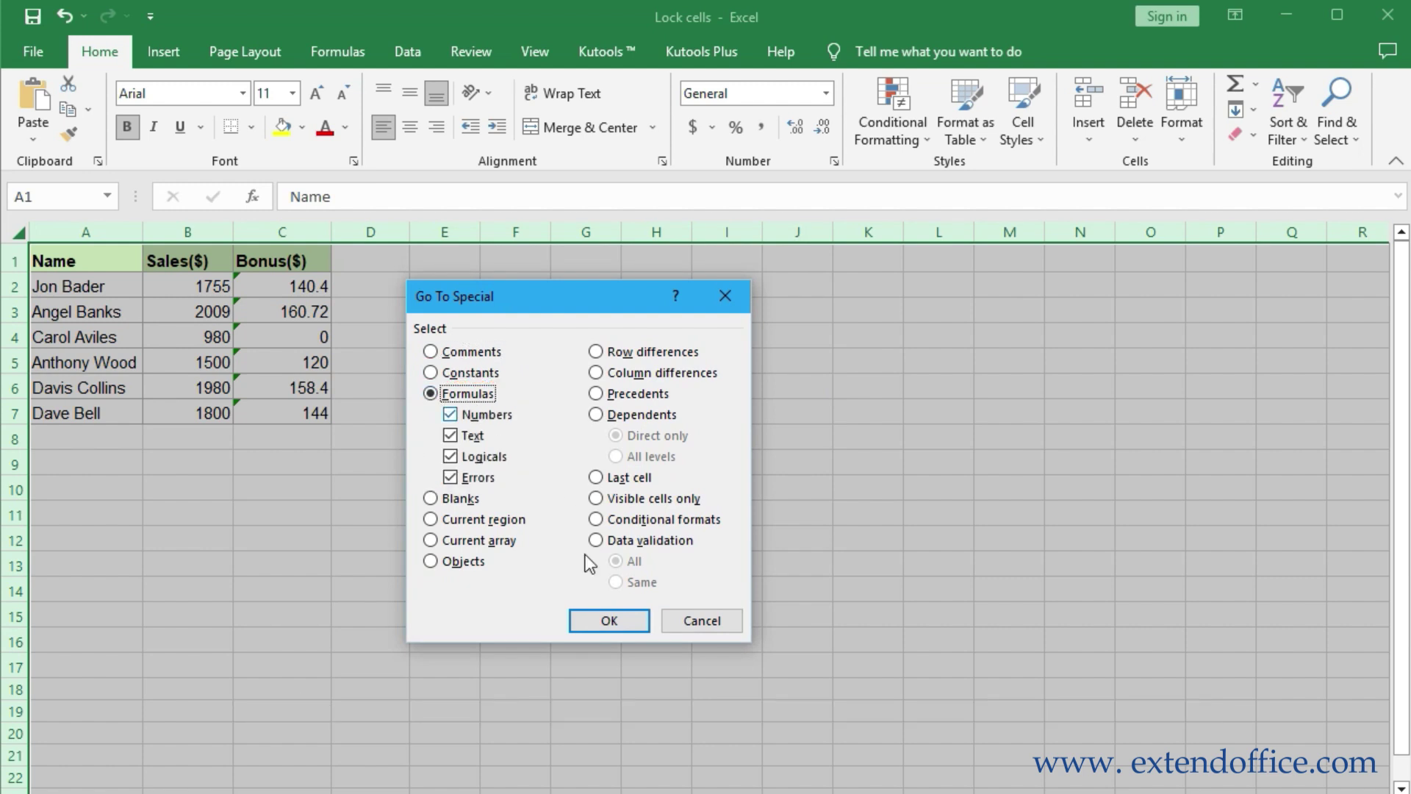
pyautogui.click(608, 622)
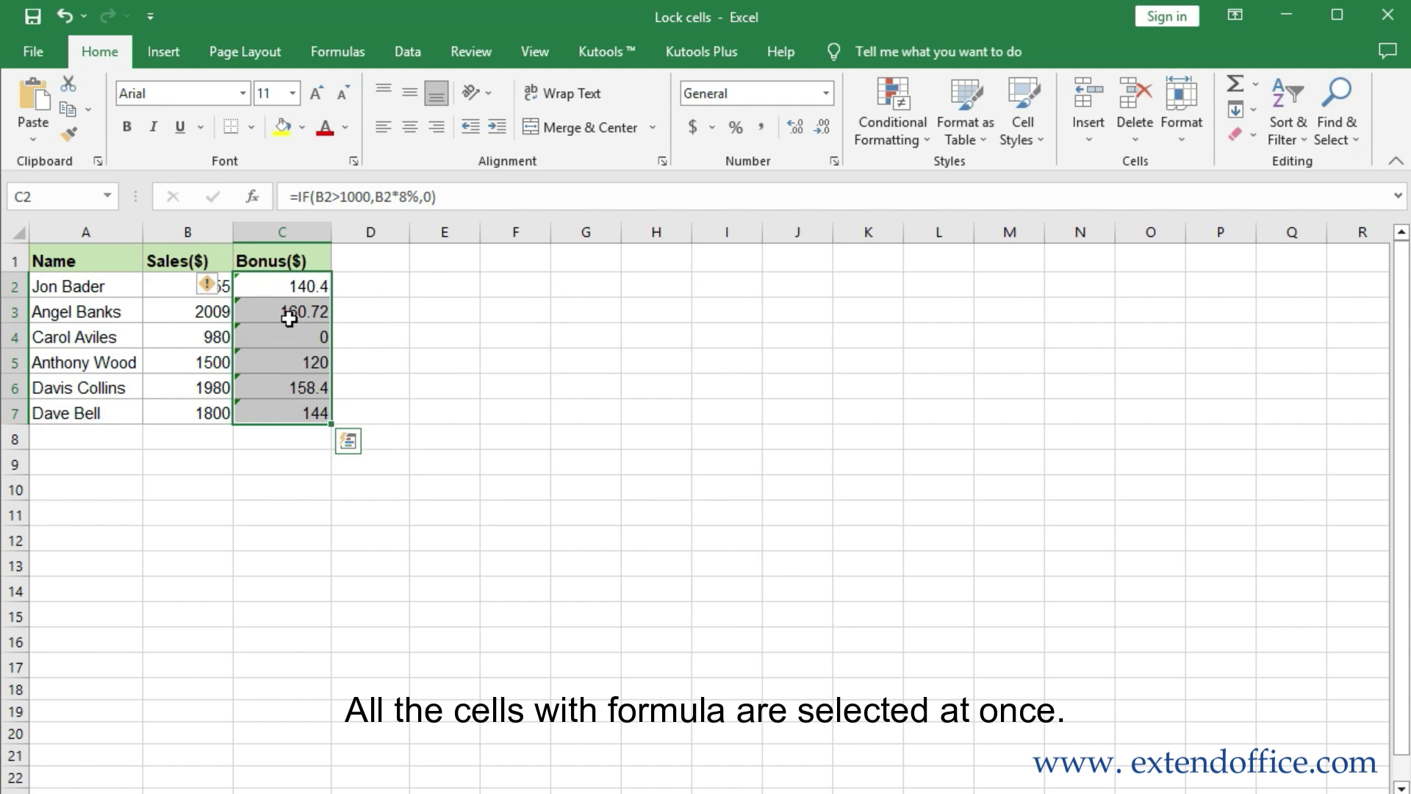
# Check Locked on the Format Cells Protection tab for the selected Bonus cells C2:C7
pyautogui.rightClick(302, 289)
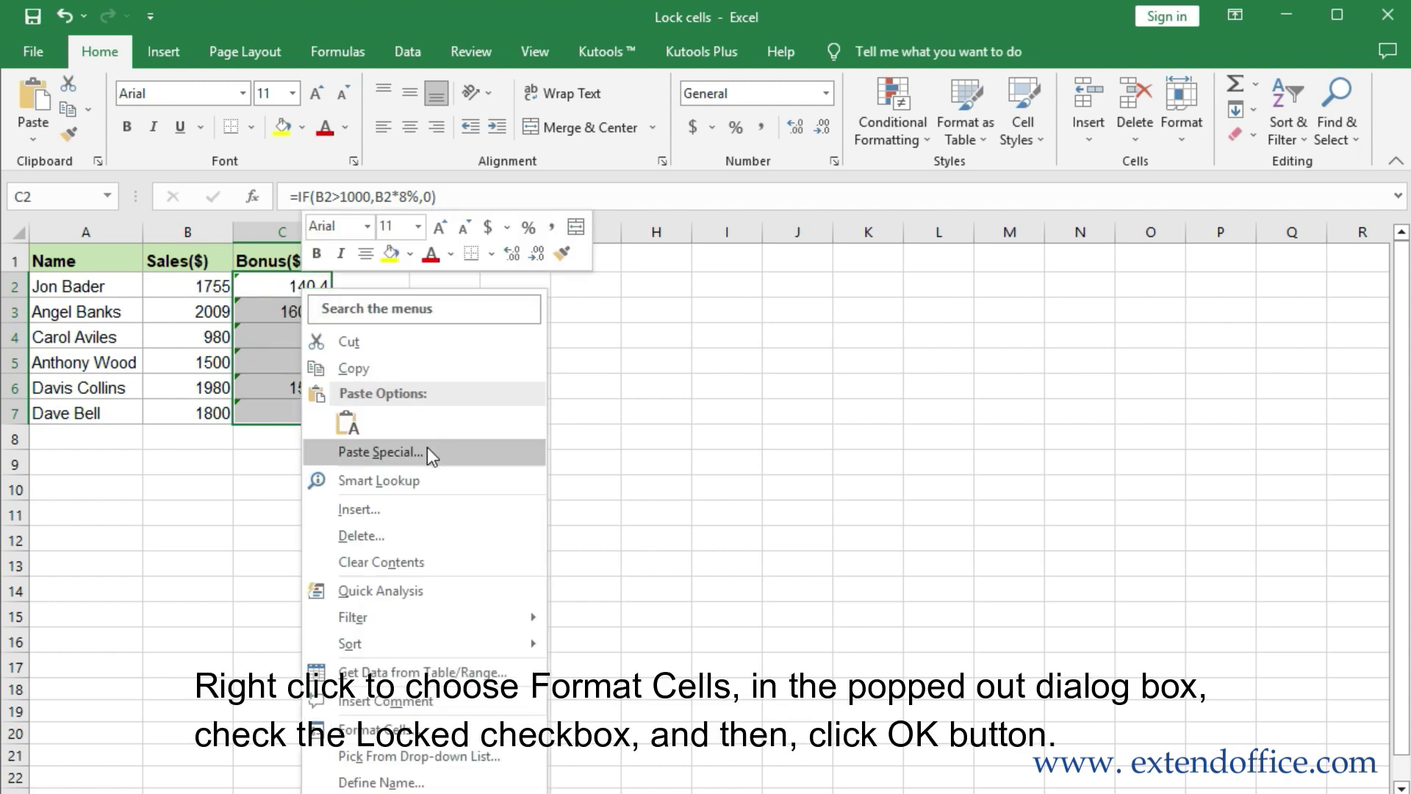
pyautogui.click(430, 744)
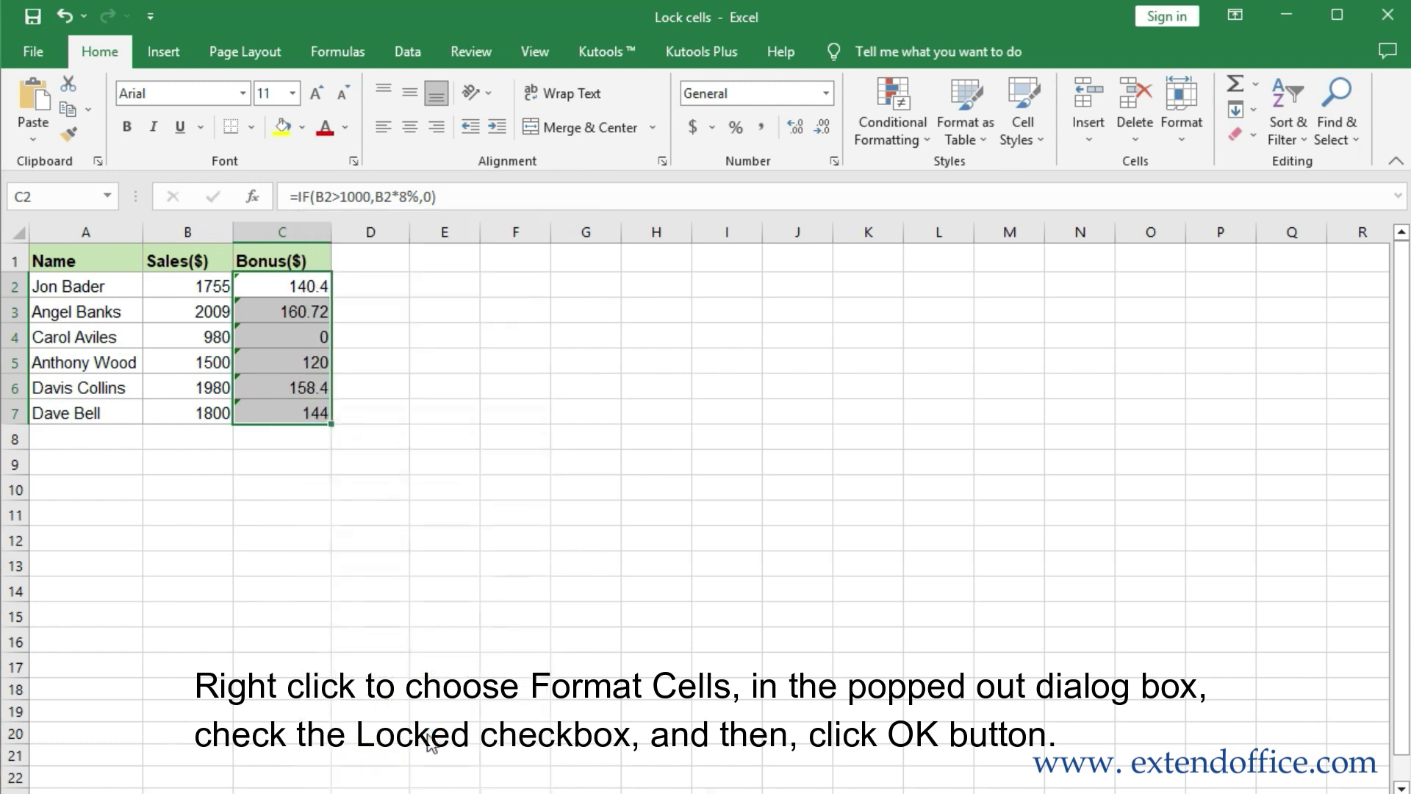
pyautogui.moveTo(423, 430); pyautogui.dragTo(685, 274)
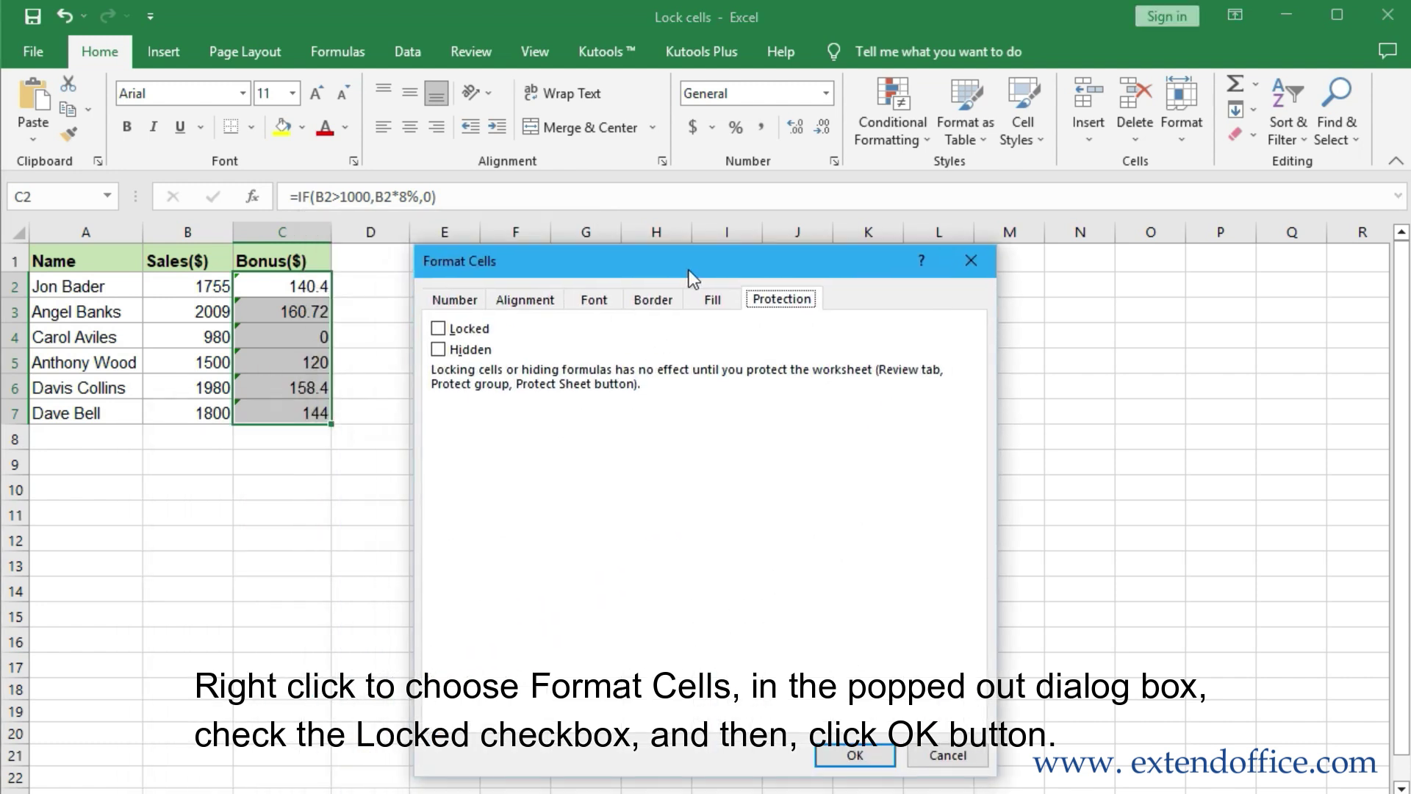
pyautogui.click(432, 325)
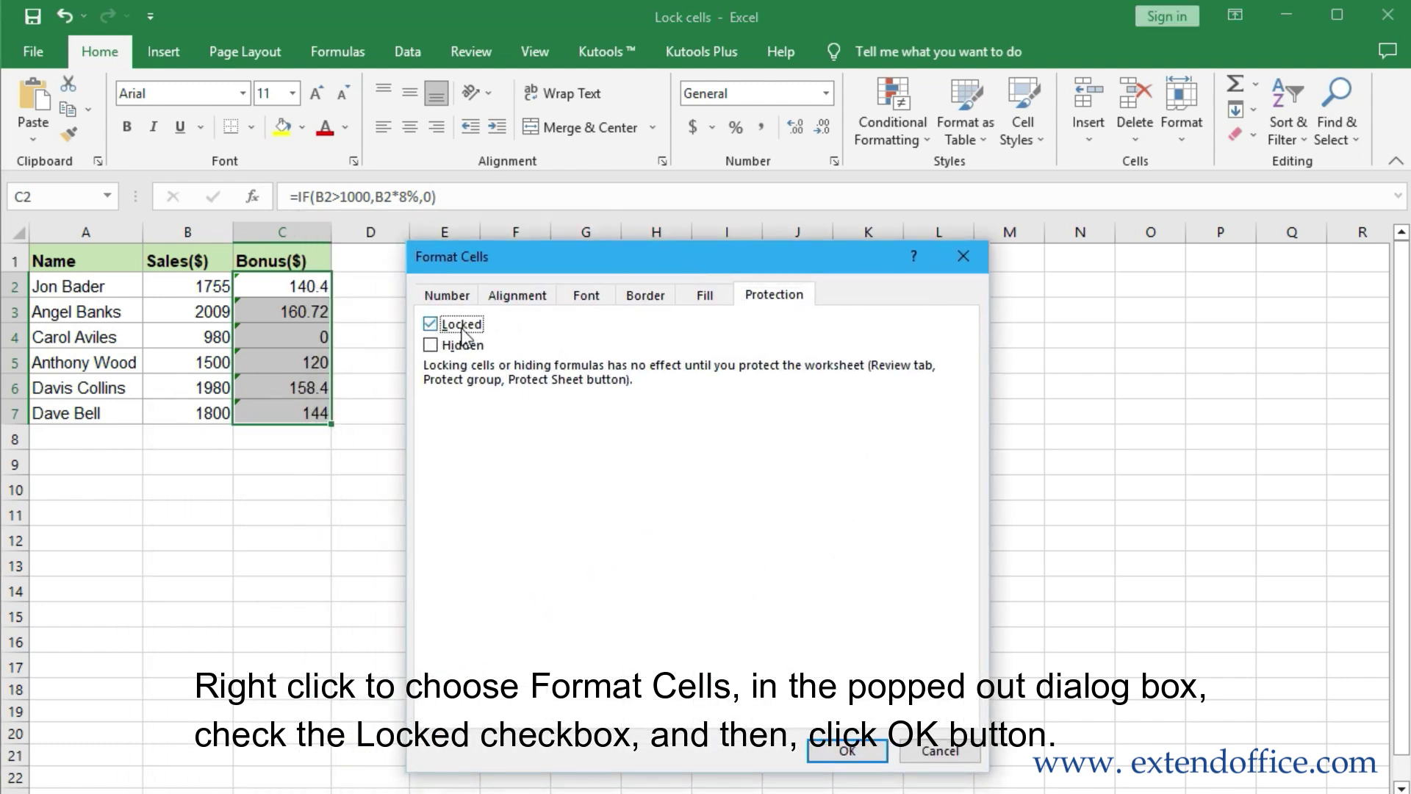
pyautogui.click(847, 750)
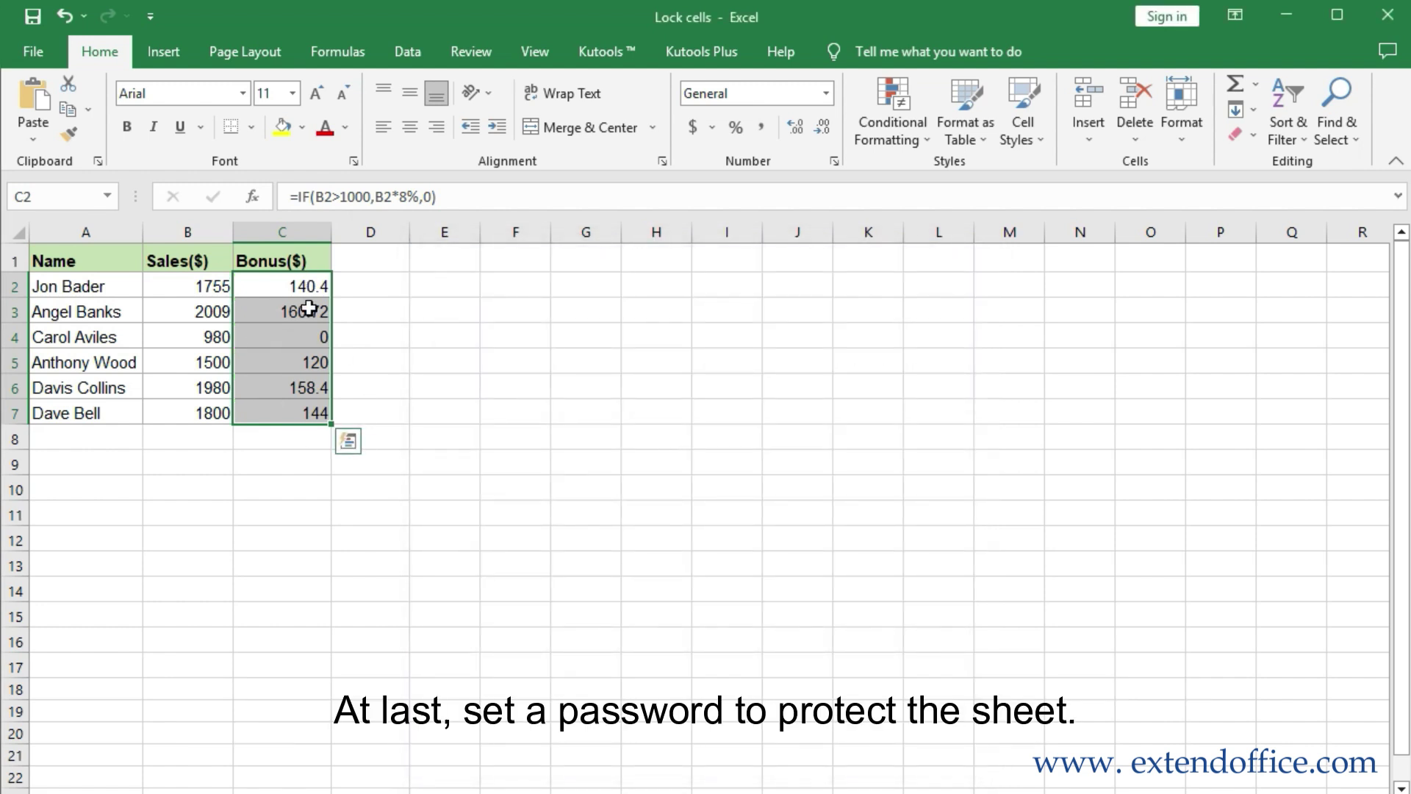
pyautogui.click(486, 51)
# Apply Protect Sheet with a password, re-entering it in Confirm Password
pyautogui.click(870, 138)
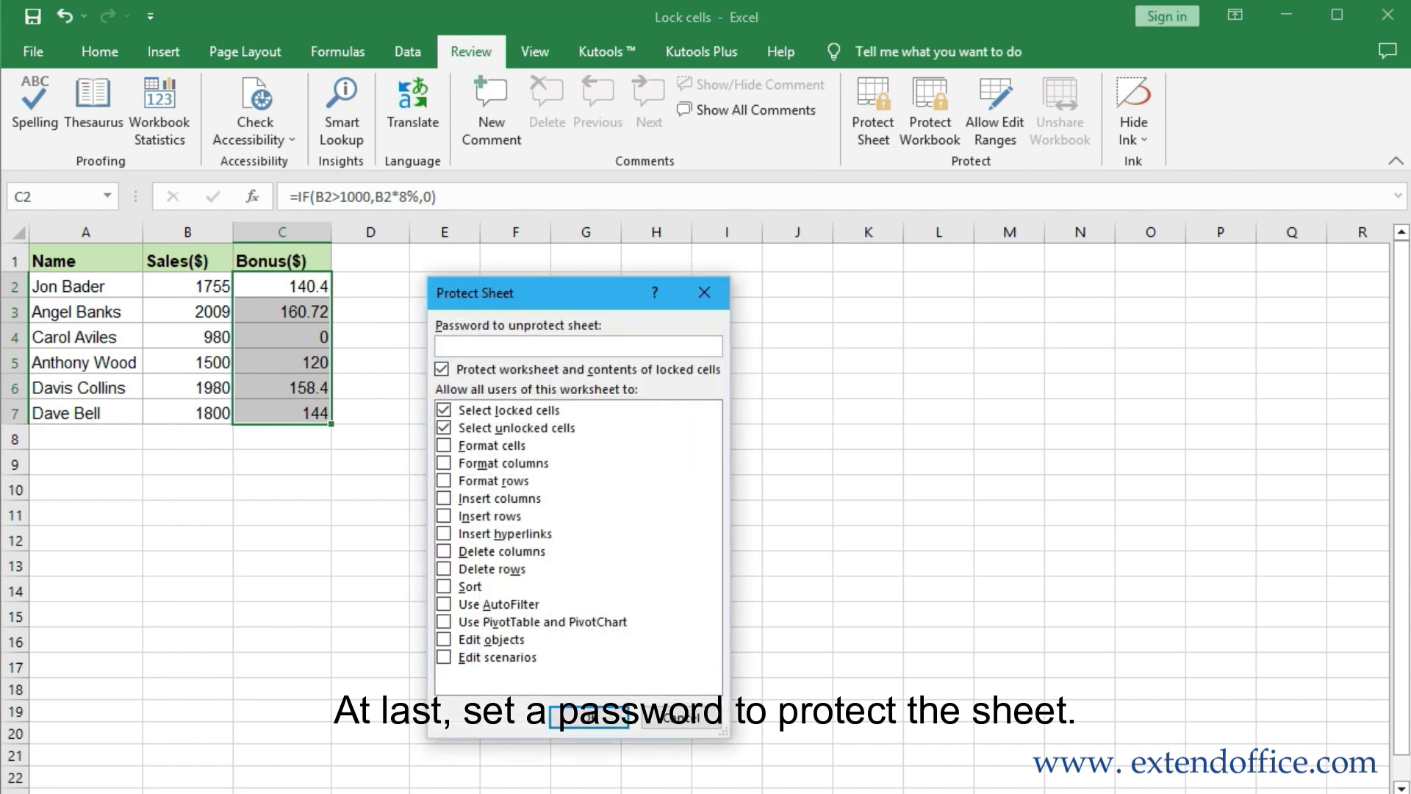
pyautogui.click(581, 717)
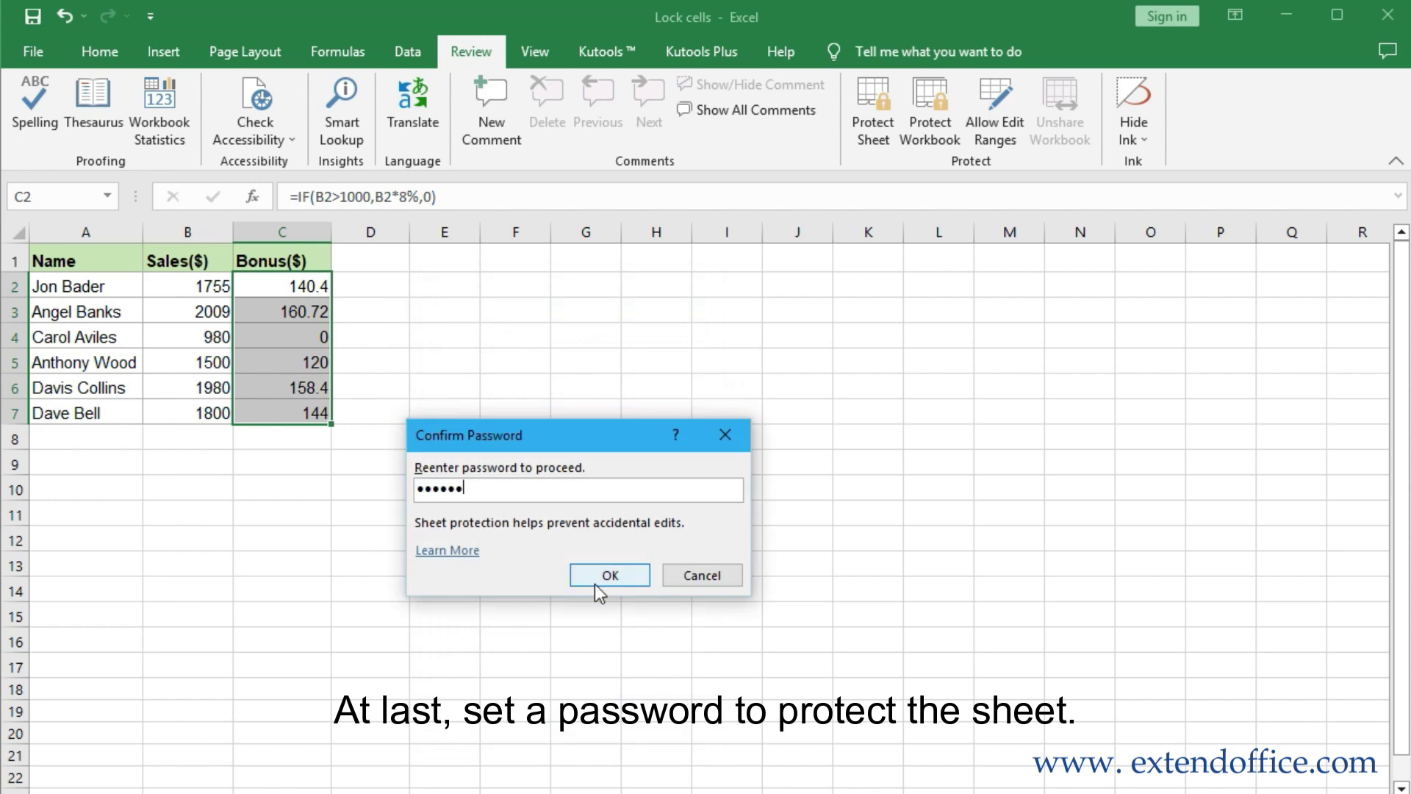
pyautogui.click(597, 581)
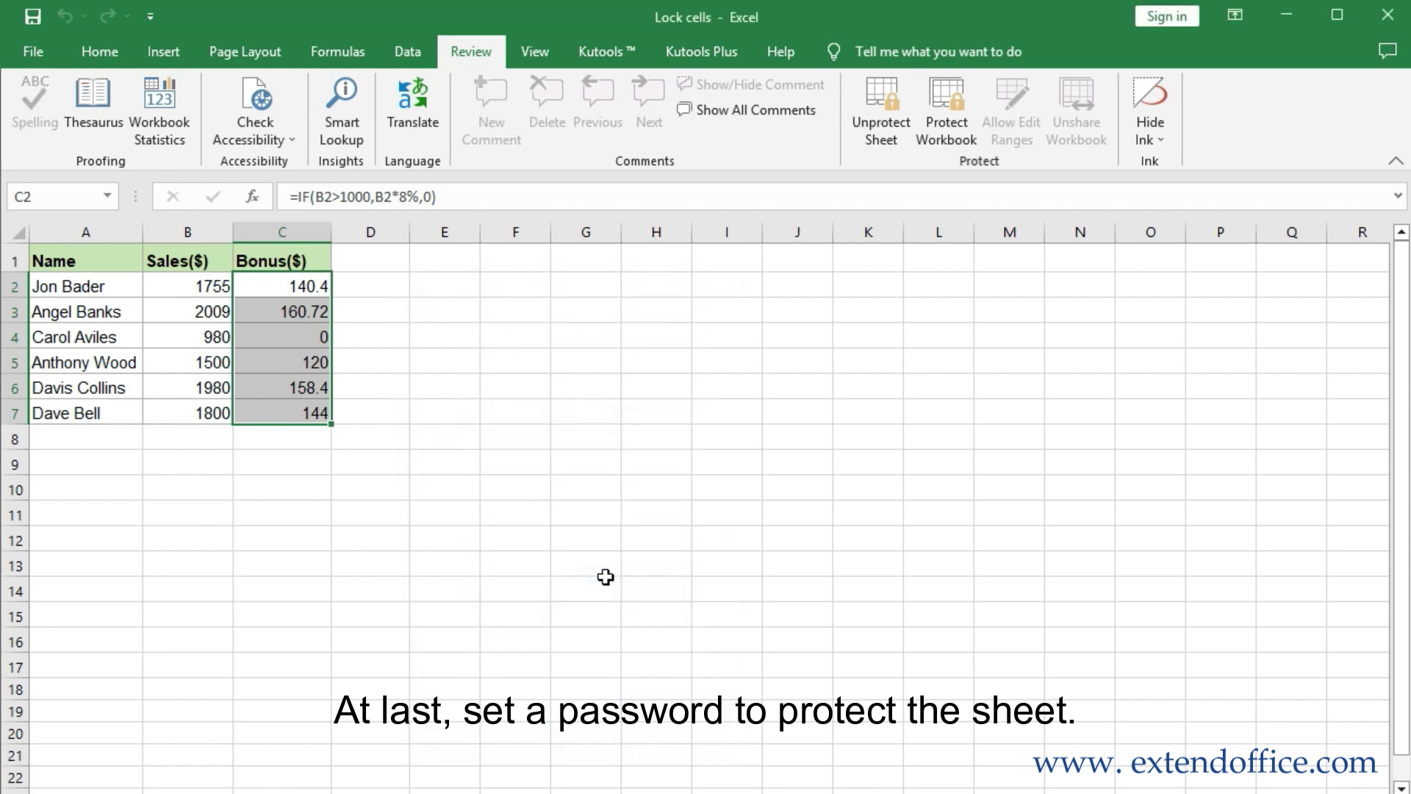
pyautogui.click(278, 286)
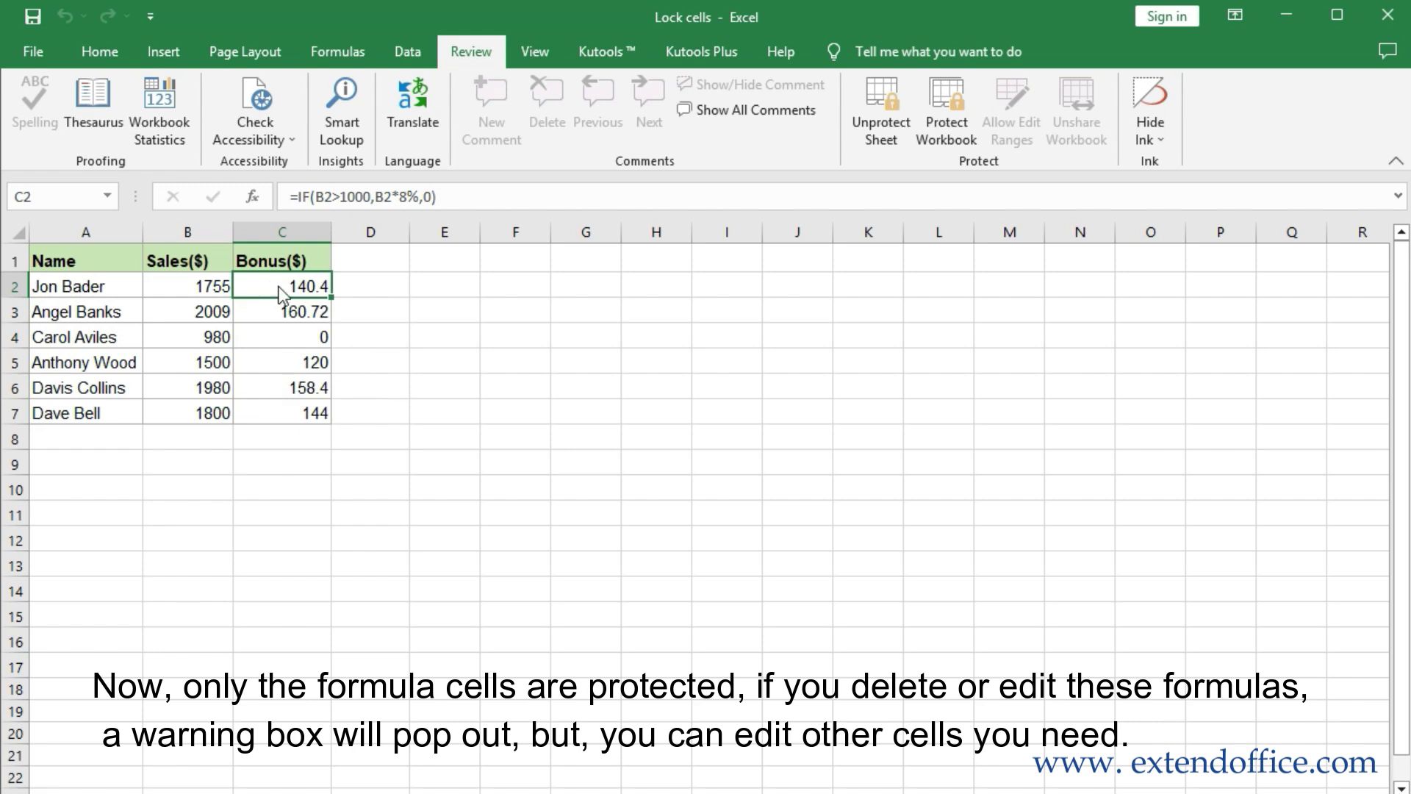
# Attempt to edit Bonus cell C2 and dismiss the protected-sheet warning
pyautogui.doubleClick(280, 294)
pyautogui.moveTo(783, 444); pyautogui.dragTo(475, 374)
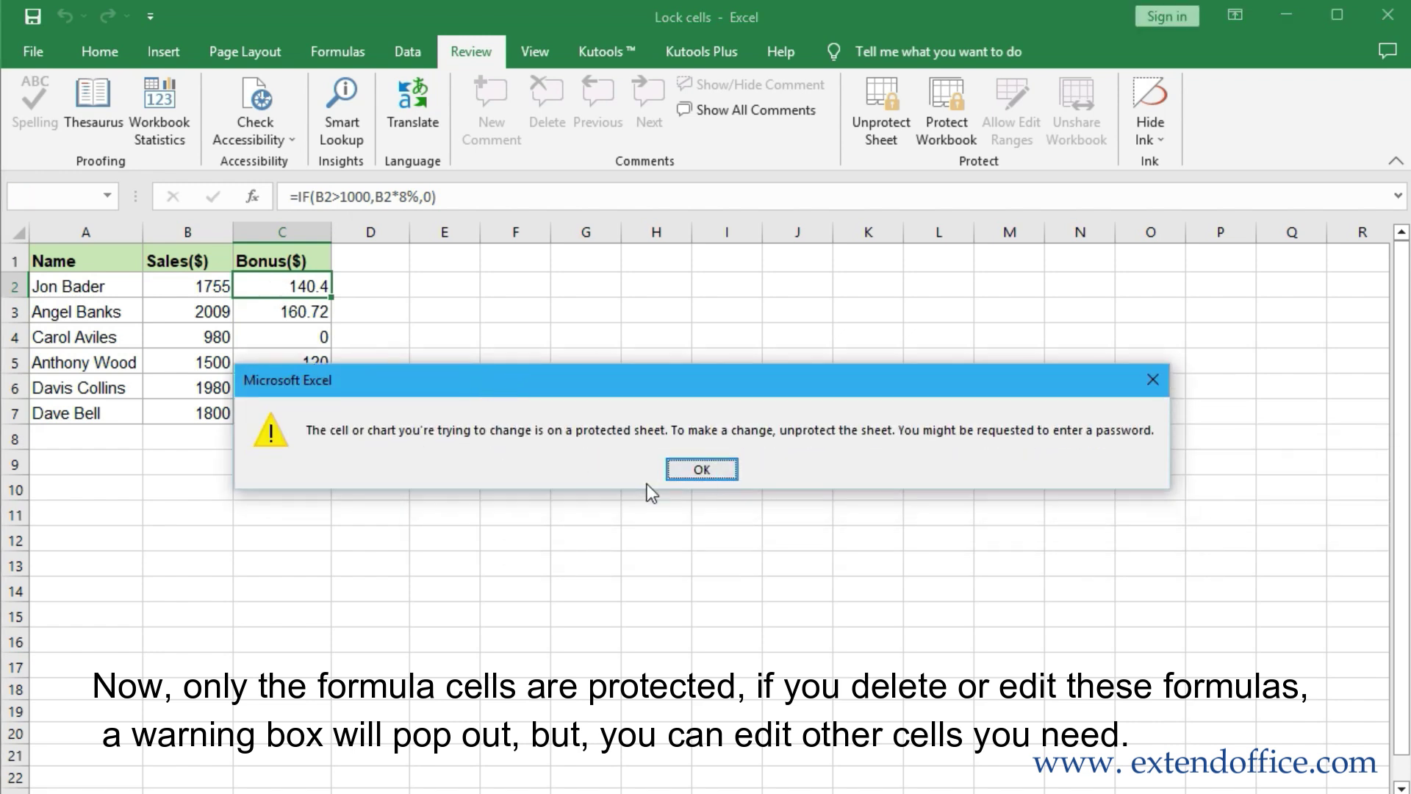
pyautogui.click(700, 471)
# Enter 5678 as the new sales value in B2
pyautogui.click(208, 287)
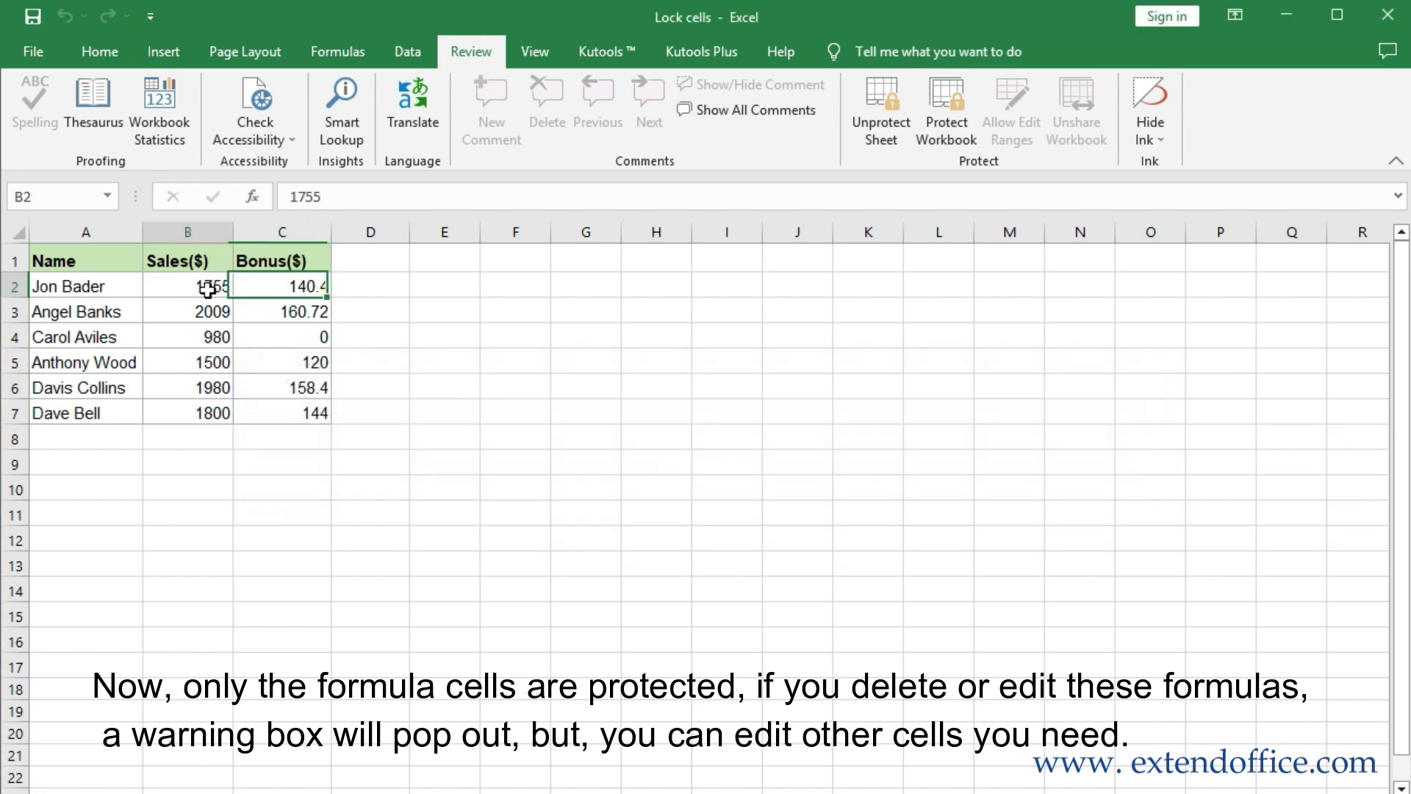
pyautogui.write('5678')
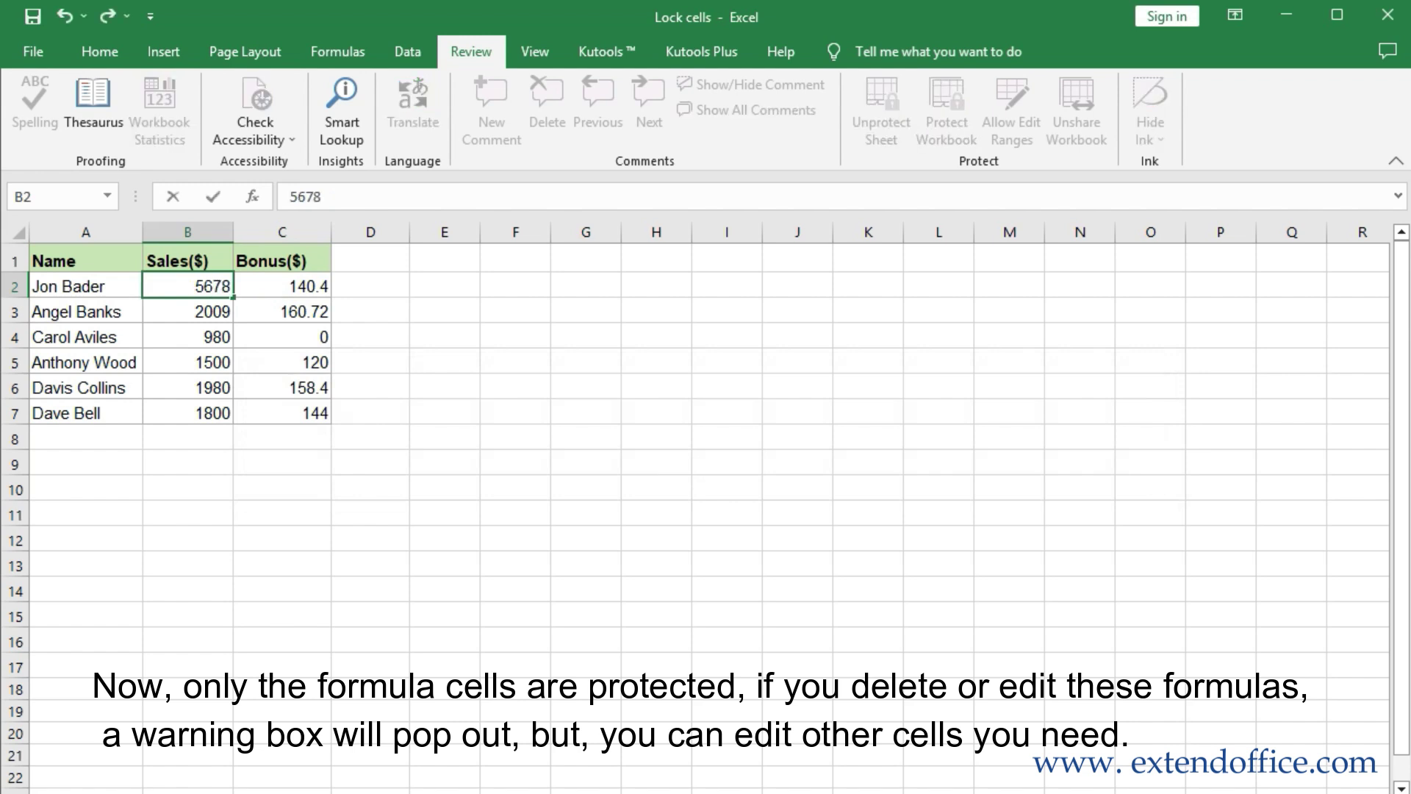
pyautogui.press('Return')
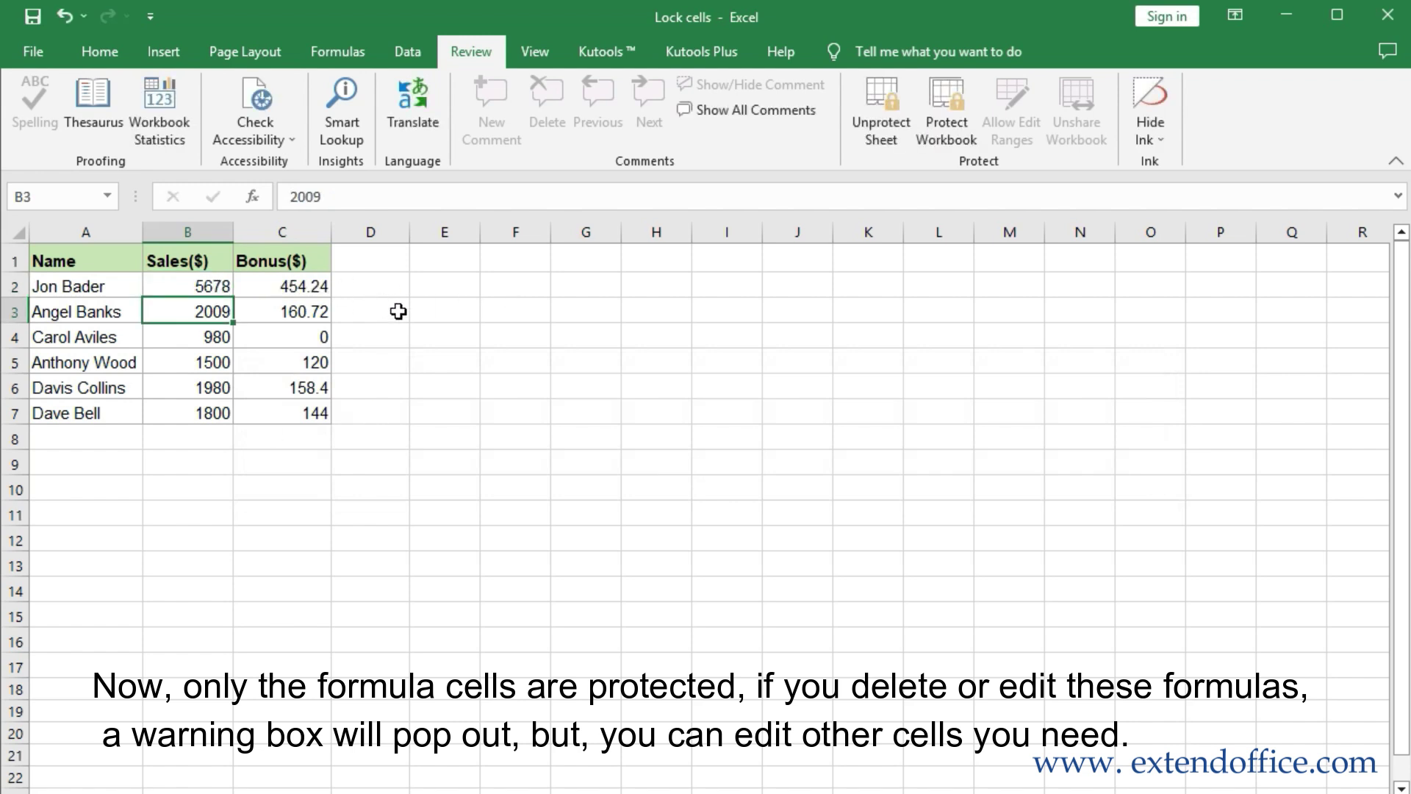